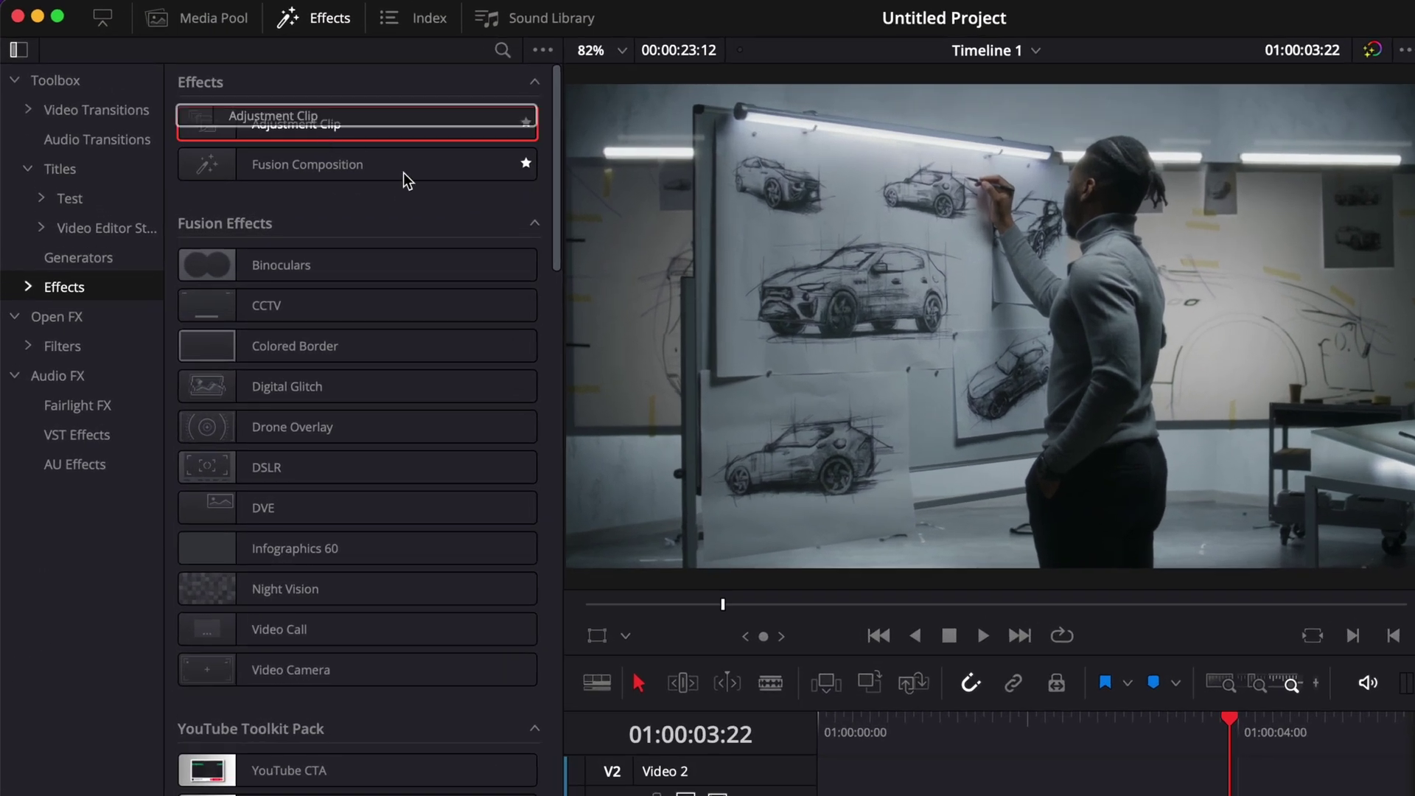
Step: Place an Adjustment Clip on Video 2 at the very start of the timeline, above the car-sketch footage
{"action": "left_click_drag", "start_coordinate": [221, 92], "coordinate": [727, 613]}
{"action": "left_click_drag", "start_coordinate": [808, 681], "coordinate": [847, 693]}
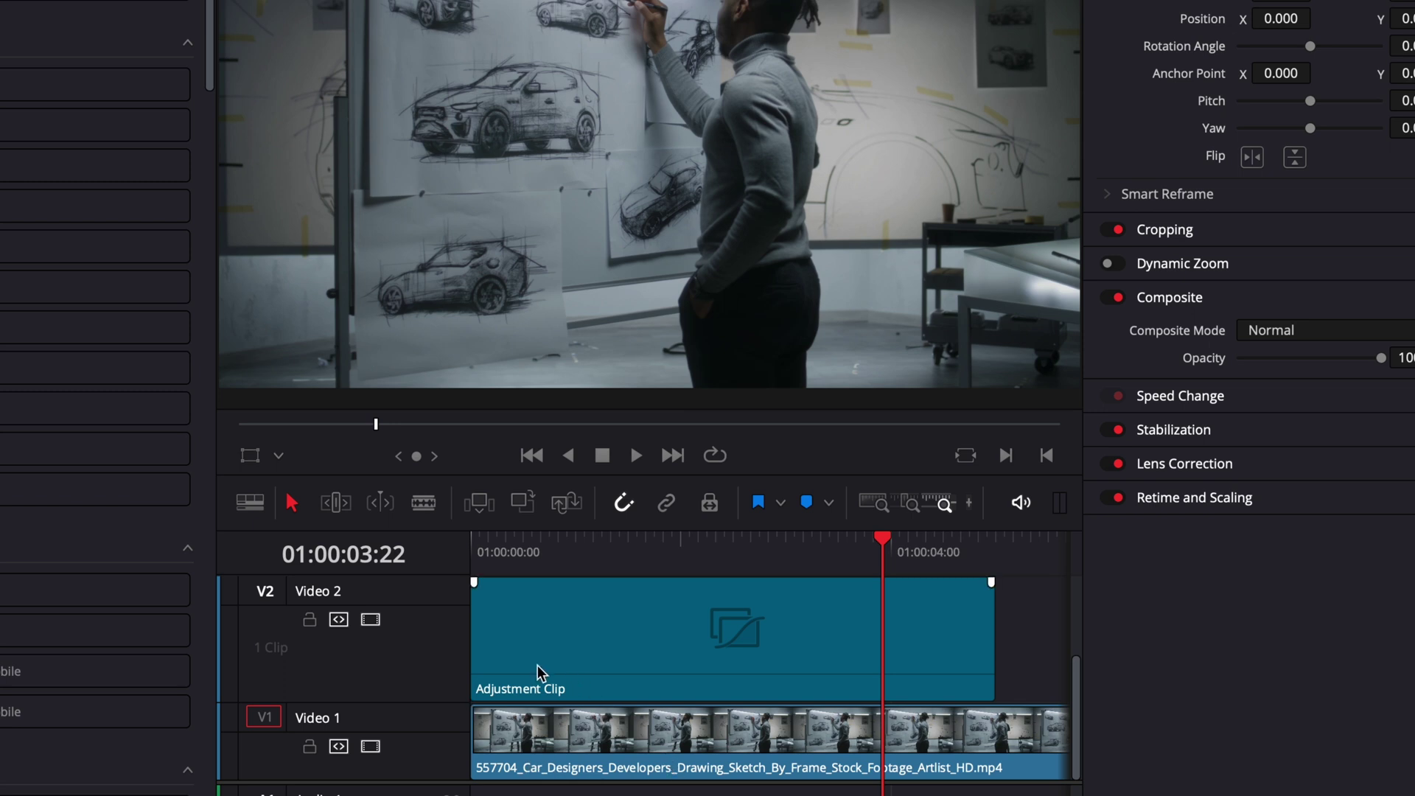
Step: Open the adjustment clip in Fusion, duplicate MediaIn1, and merge the MediaIn1_1 copy over MediaIn1
{"action": "left_click", "coordinate": [688, 660]}
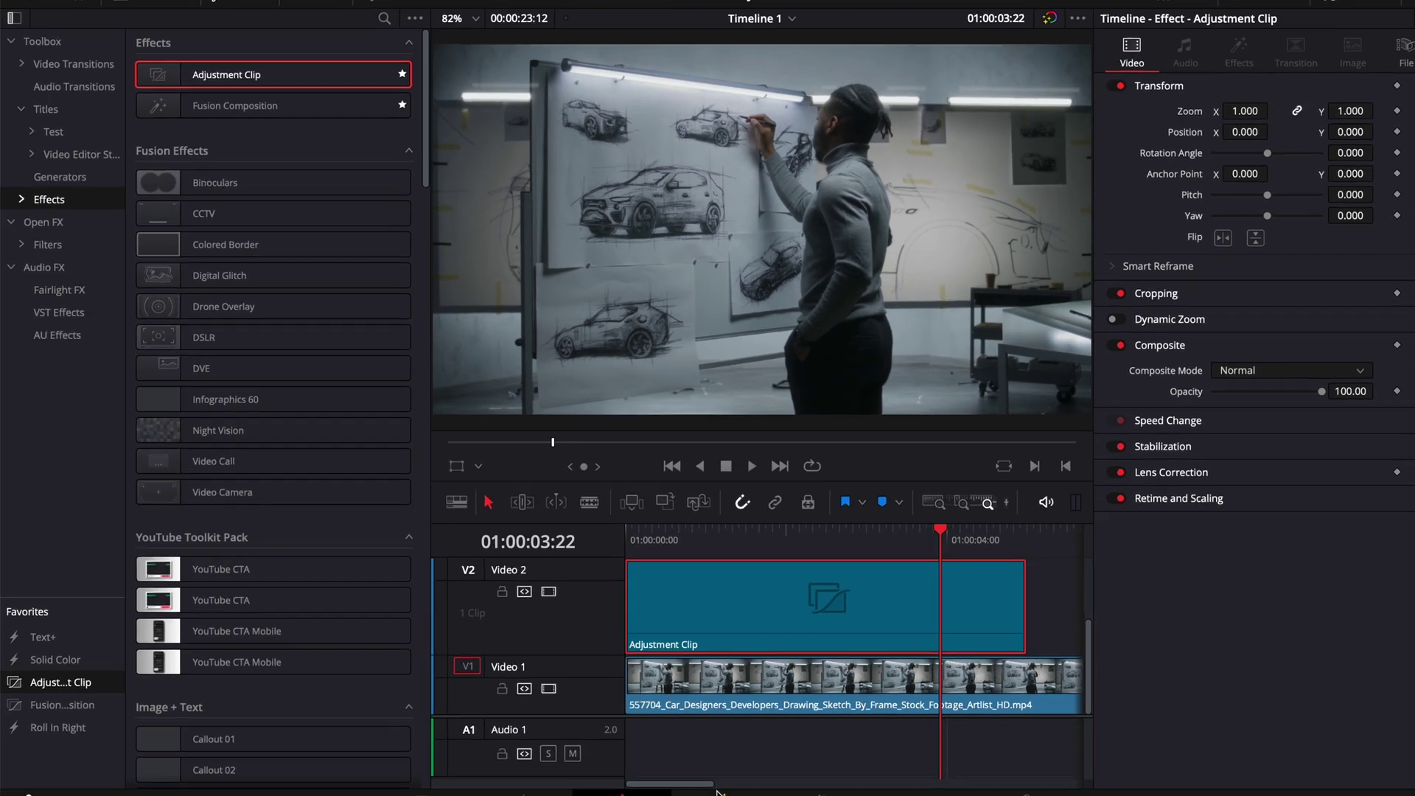
{"action": "left_click", "coordinate": [718, 792]}
{"action": "left_click", "coordinate": [215, 659]}
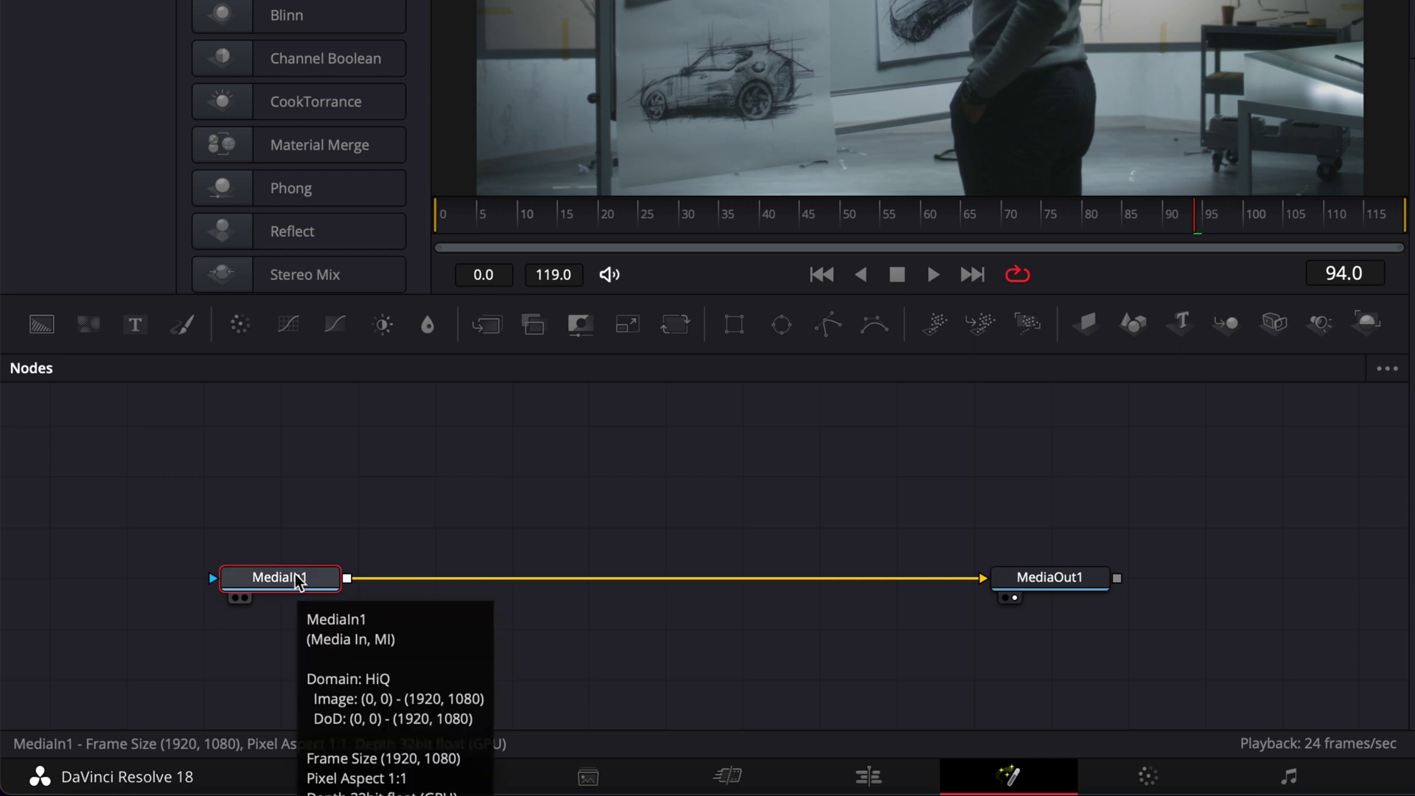
{"action": "key", "text": "super+c"}
{"action": "key", "text": "super+v"}
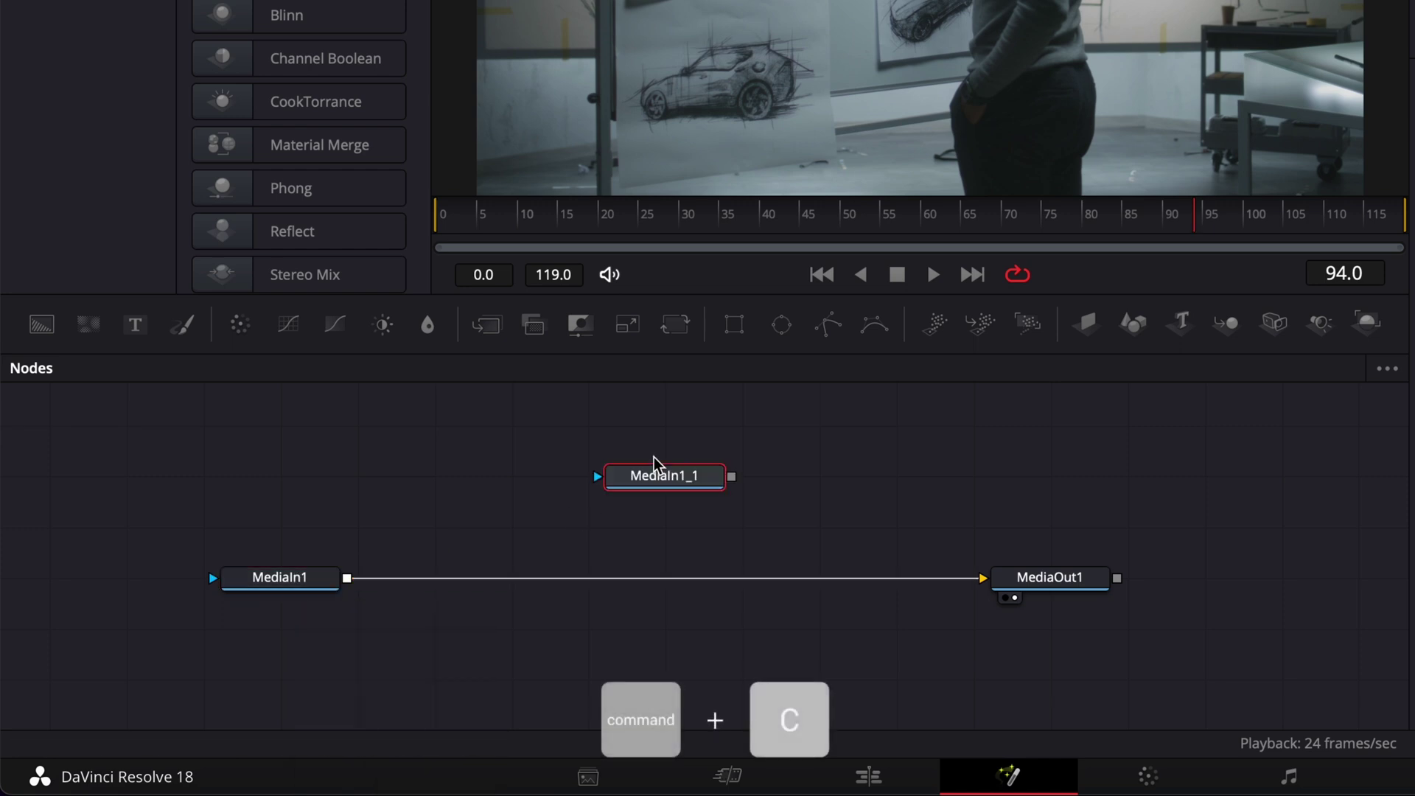
{"action": "left_click_drag", "start_coordinate": [731, 477], "coordinate": [346, 579]}
{"action": "left_click", "coordinate": [631, 379]}
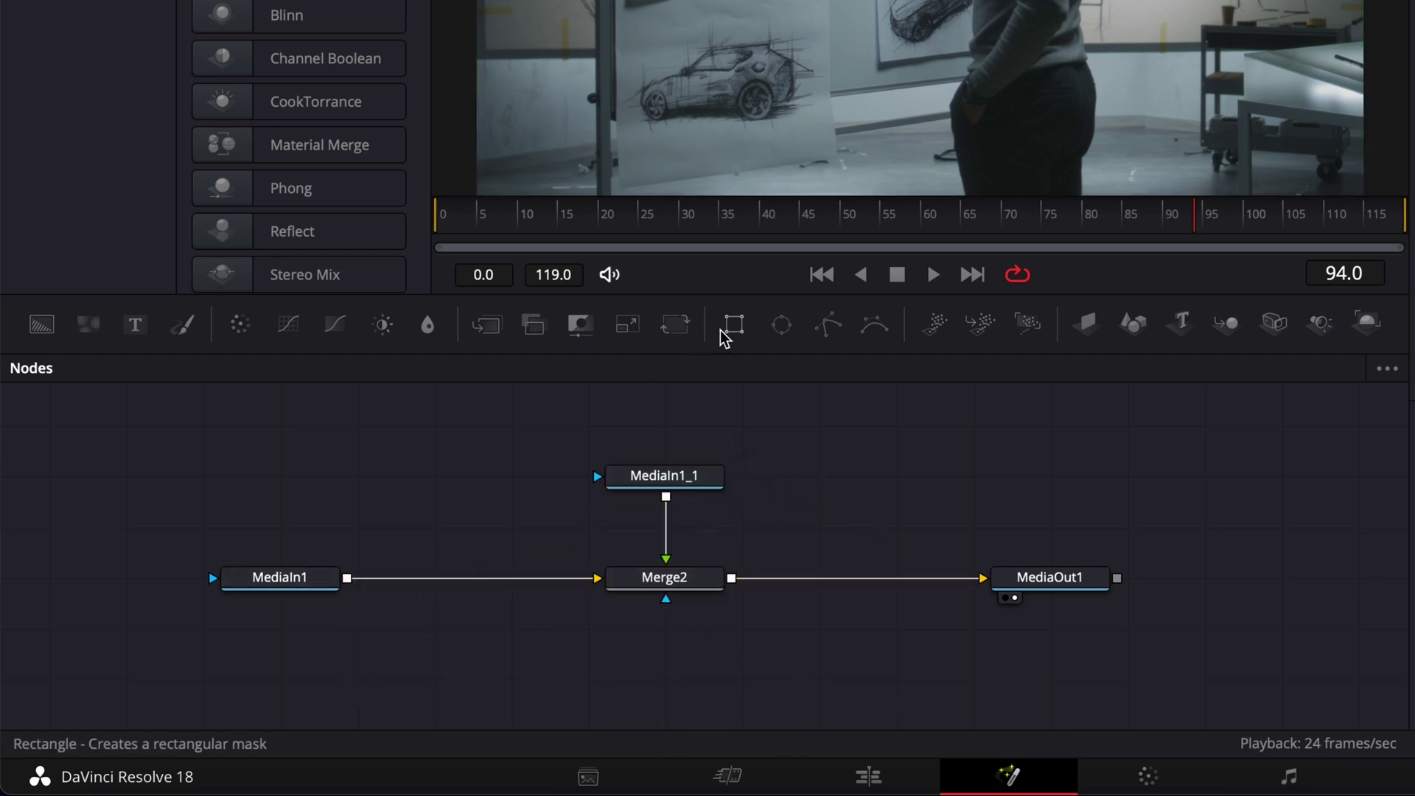
Step: Add an inverted Rectangle1 mask to MediaIn1, stretched to full-frame width and height of 1.0
{"action": "left_click_drag", "start_coordinate": [726, 337], "coordinate": [306, 586]}
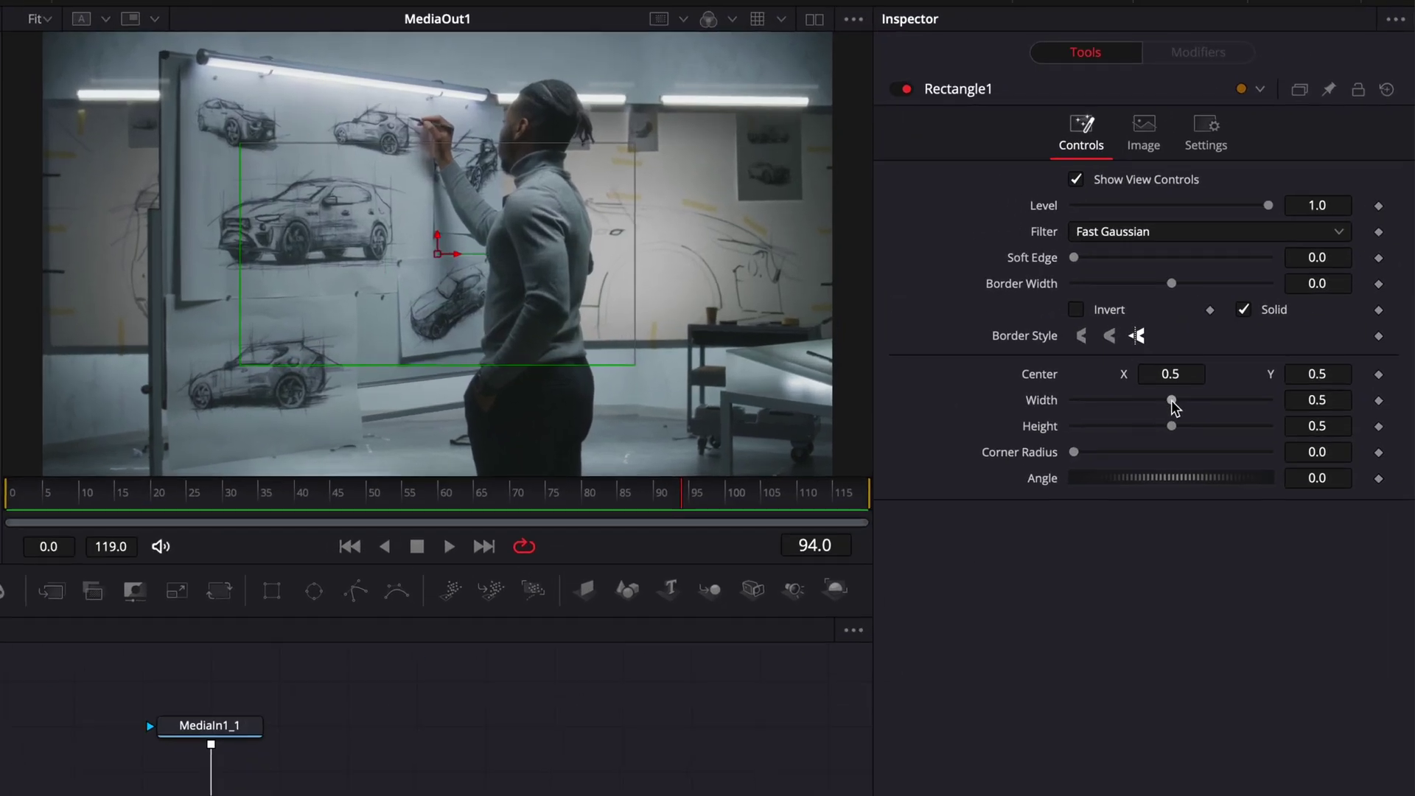
{"action": "left_click_drag", "start_coordinate": [1169, 405], "coordinate": [1308, 422]}
{"action": "left_click_drag", "start_coordinate": [1174, 428], "coordinate": [1365, 431]}
Step: Paste an instance of Rectangle1 and deinstance its Invert setting so it can be turned off
{"action": "left_click", "coordinate": [1075, 310]}
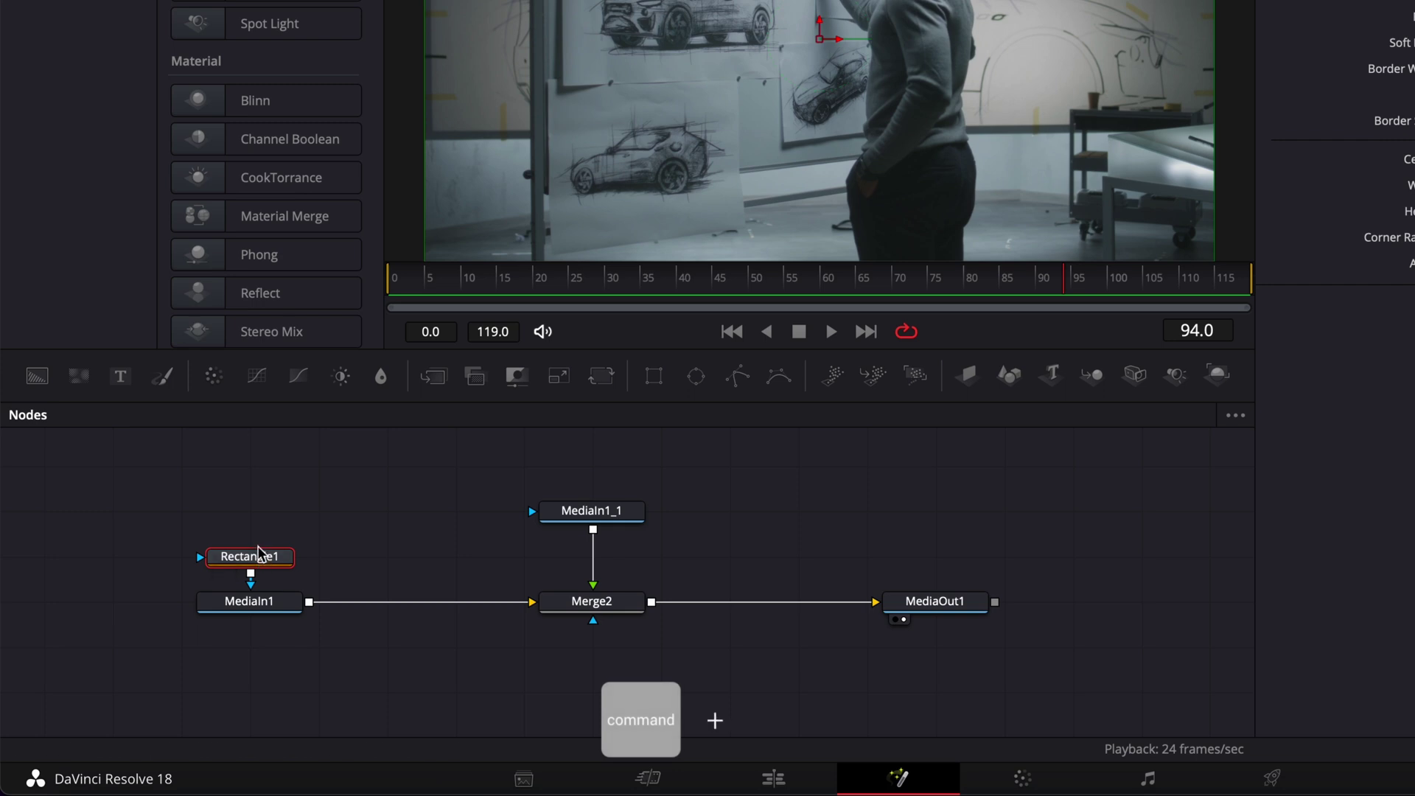
{"action": "key", "text": "super+c"}
{"action": "right_click", "coordinate": [252, 516]}
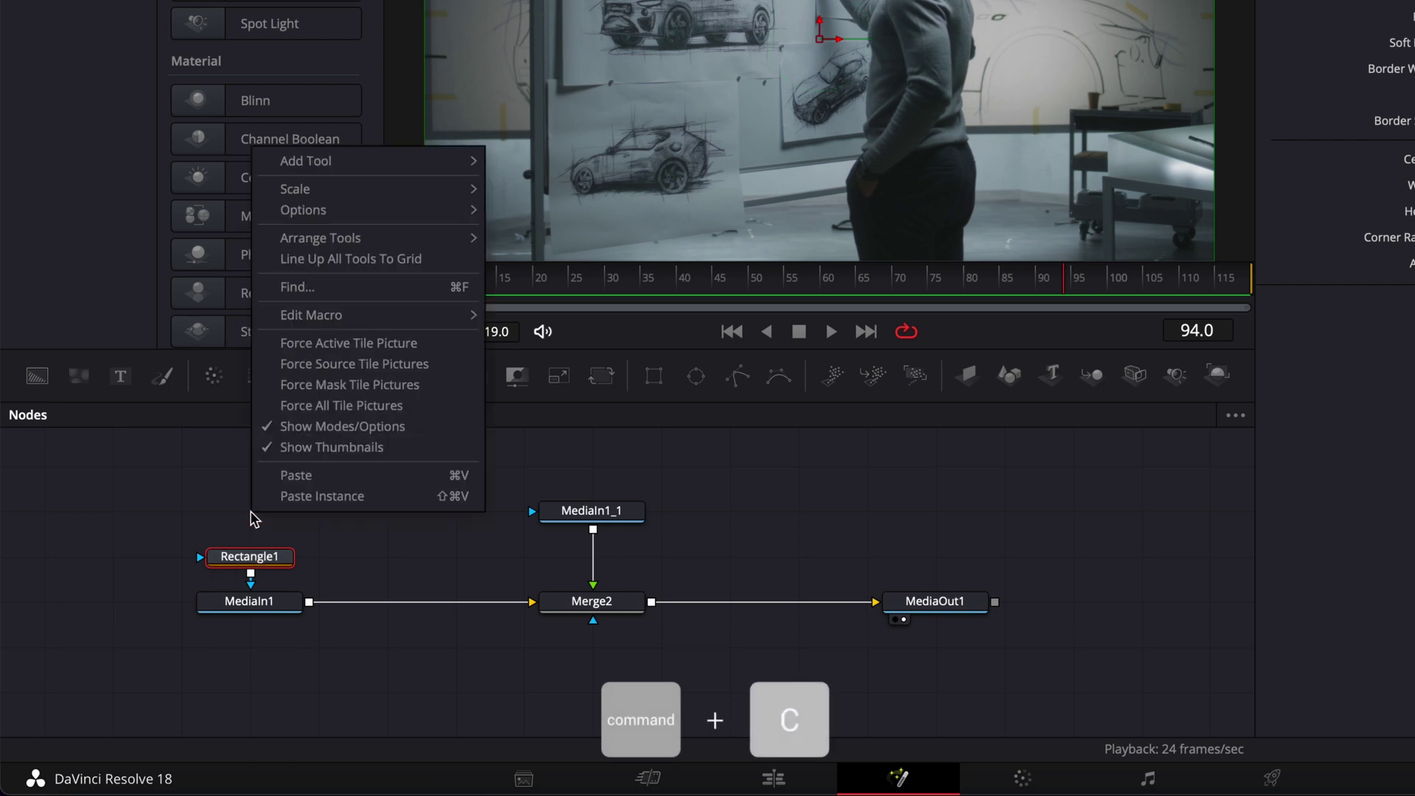
{"action": "left_click", "coordinate": [284, 496]}
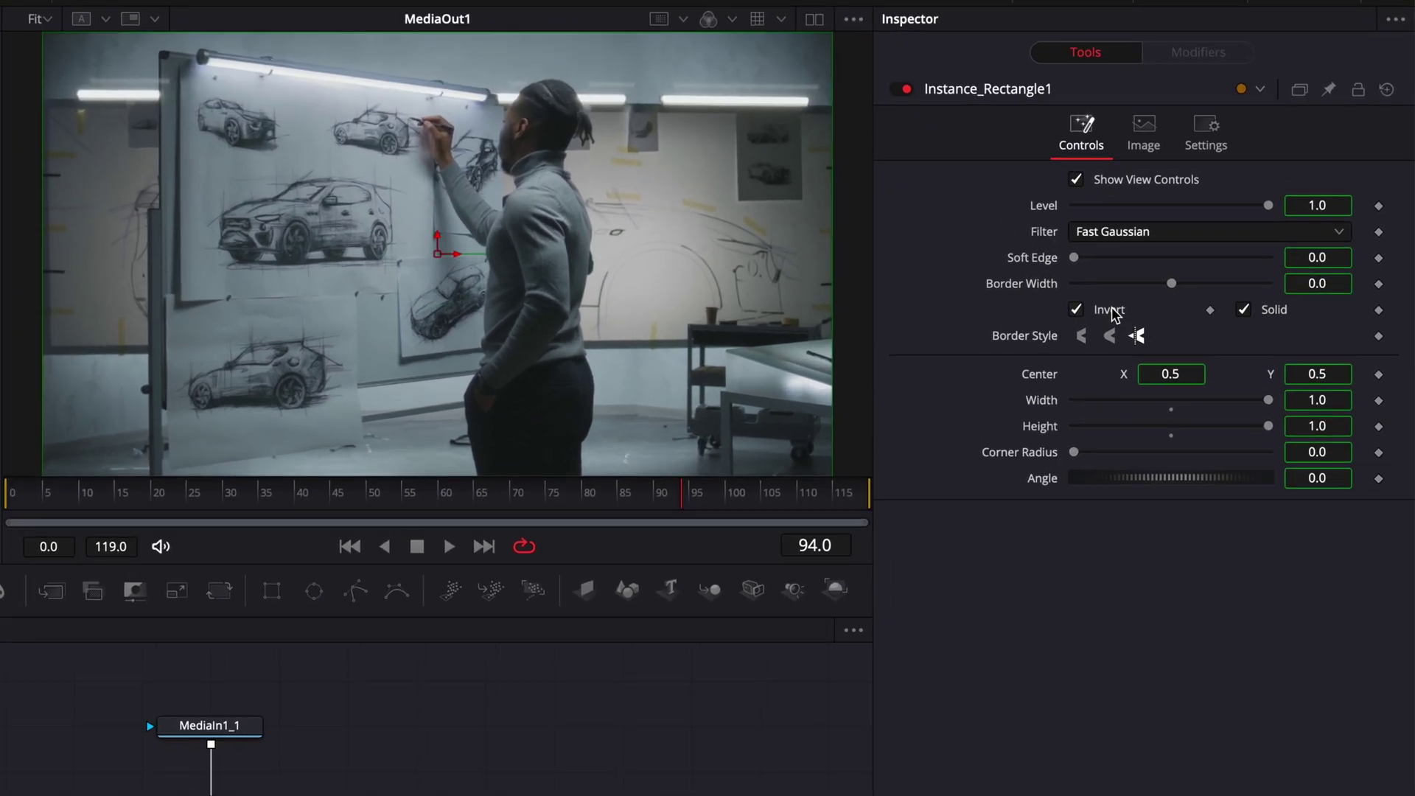
{"action": "right_click", "coordinate": [1179, 246]}
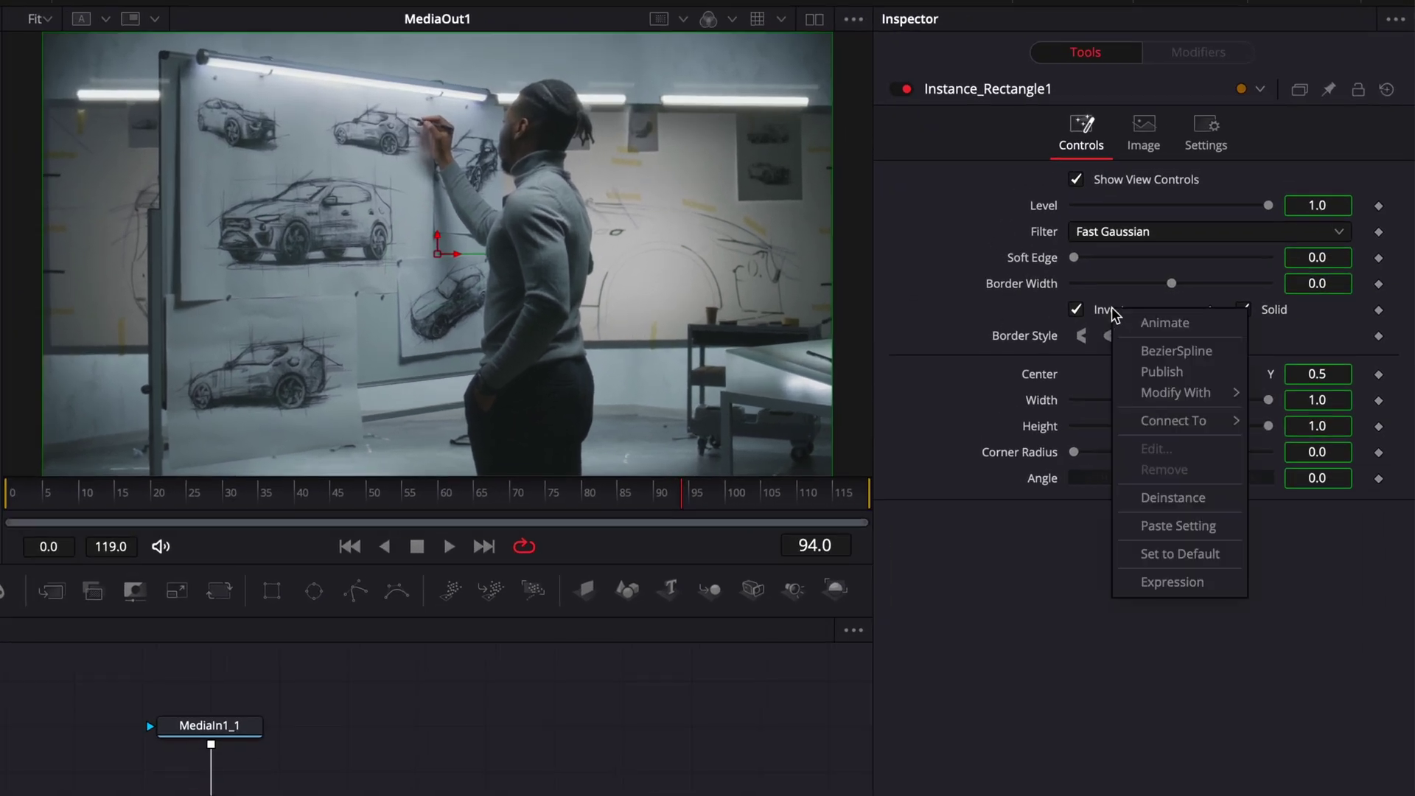
{"action": "left_click", "coordinate": [1215, 495]}
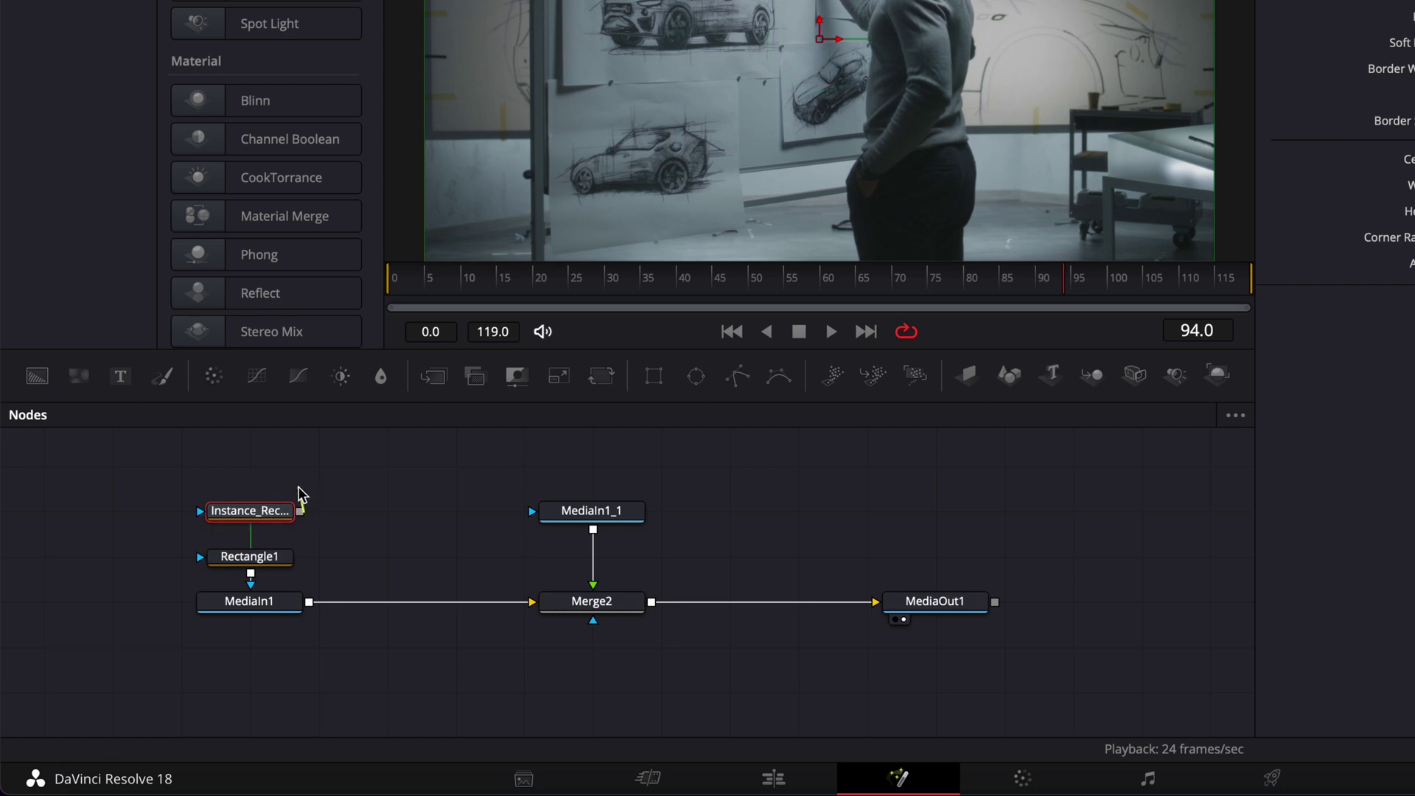
Step: Connect the instanced rectangle as MediaIn1_1's mask and set Center X to 0.928
{"action": "left_click_drag", "start_coordinate": [300, 510], "coordinate": [580, 521]}
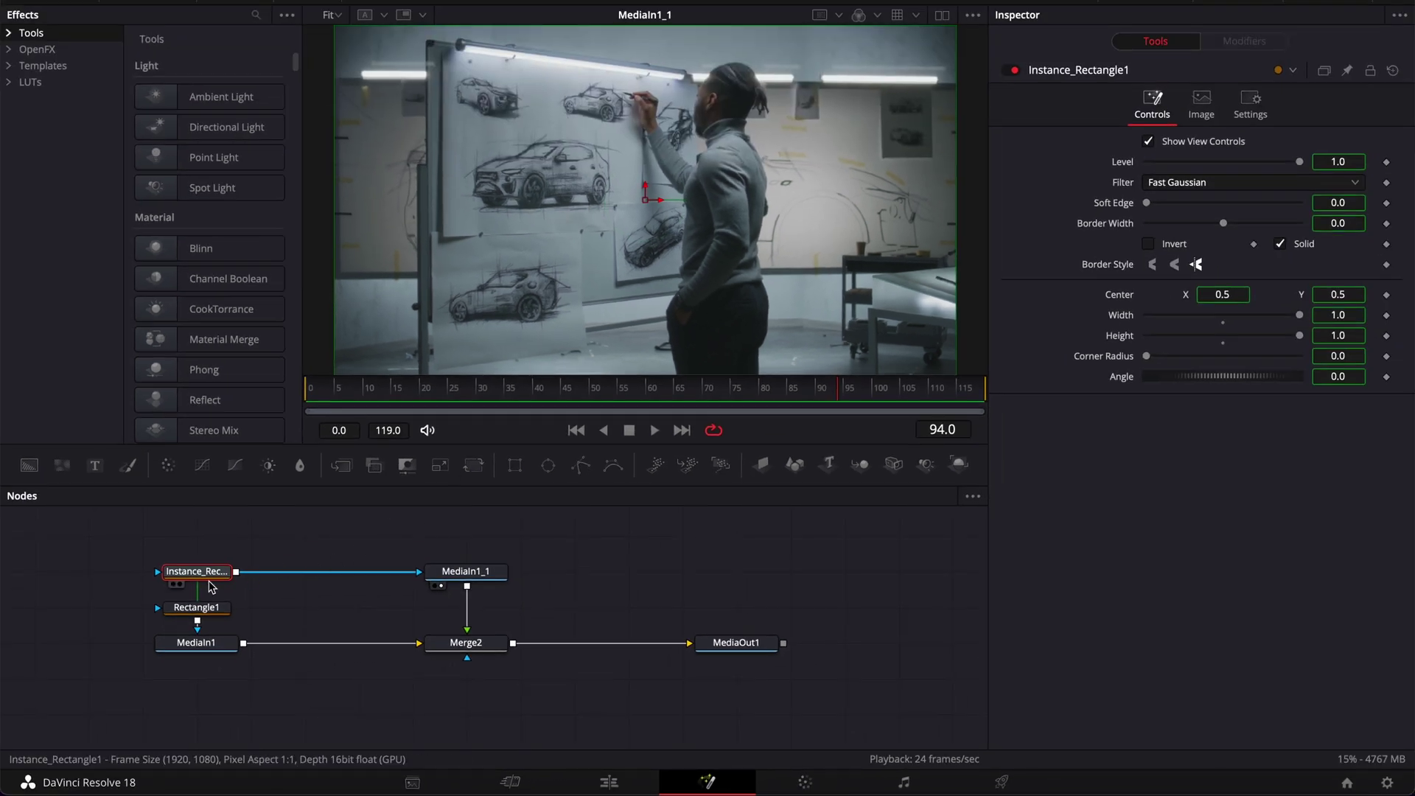
{"action": "left_click", "coordinate": [1221, 294]}
{"action": "type", "text": "0.928"}
{"action": "key", "text": "Return"}
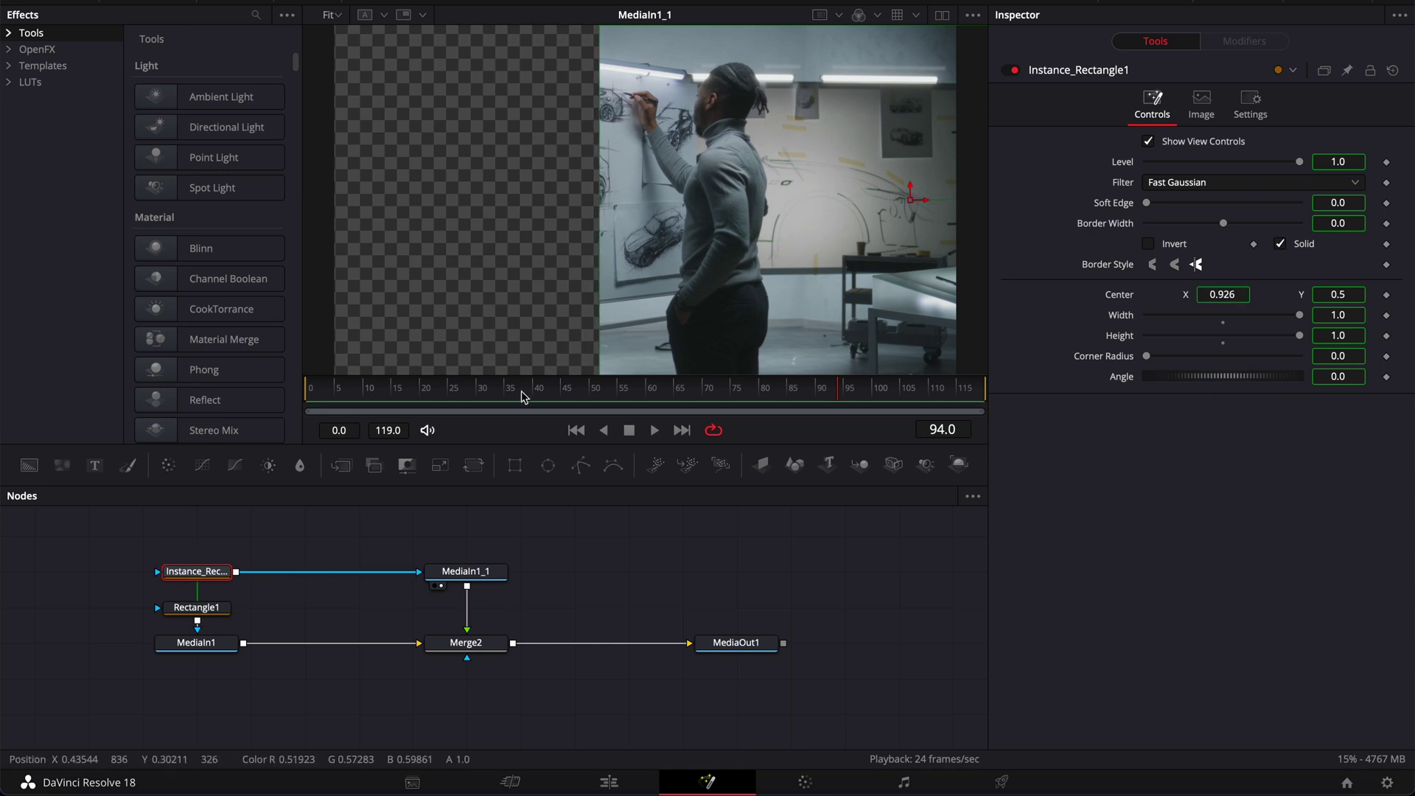
{"action": "left_click", "coordinate": [171, 658]}
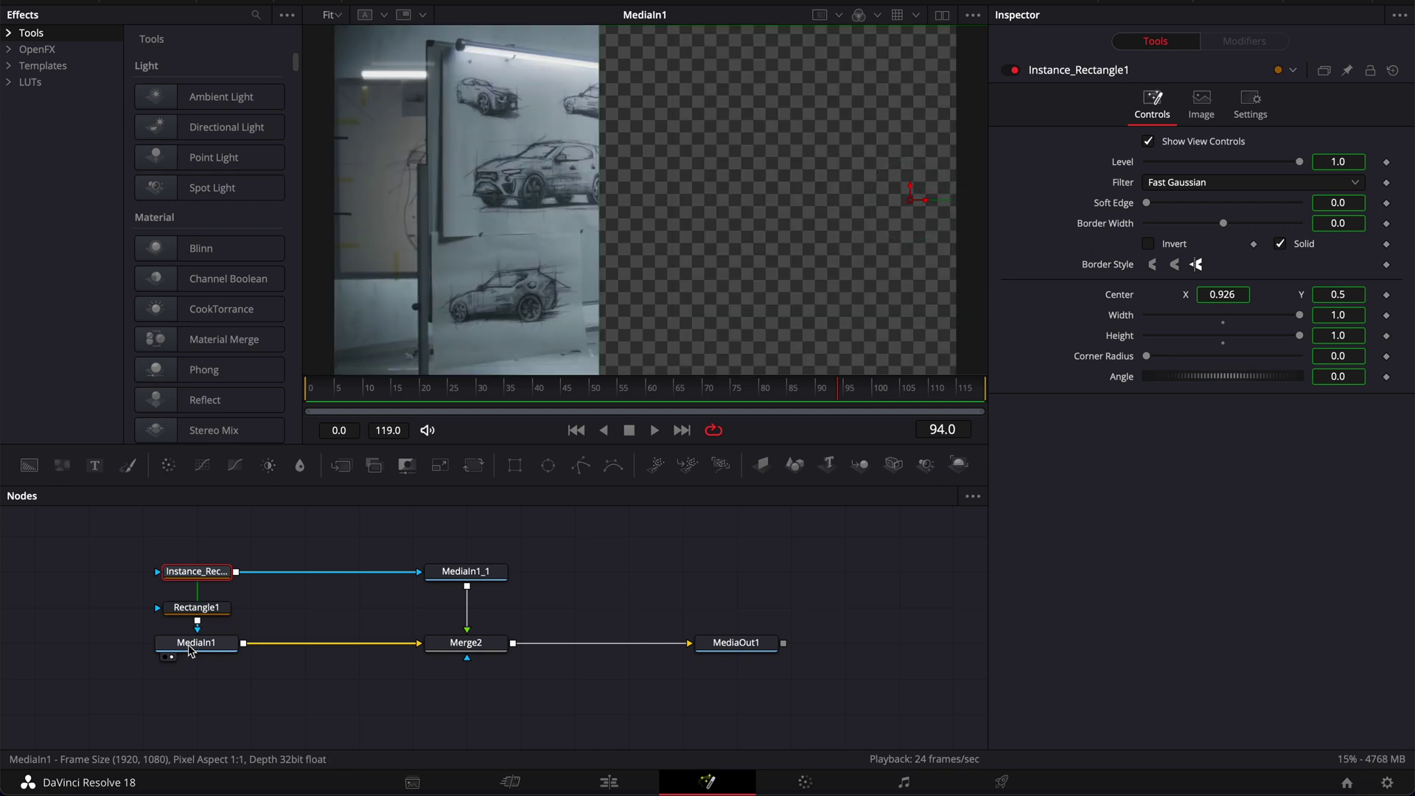
{"action": "left_click", "coordinate": [196, 607]}
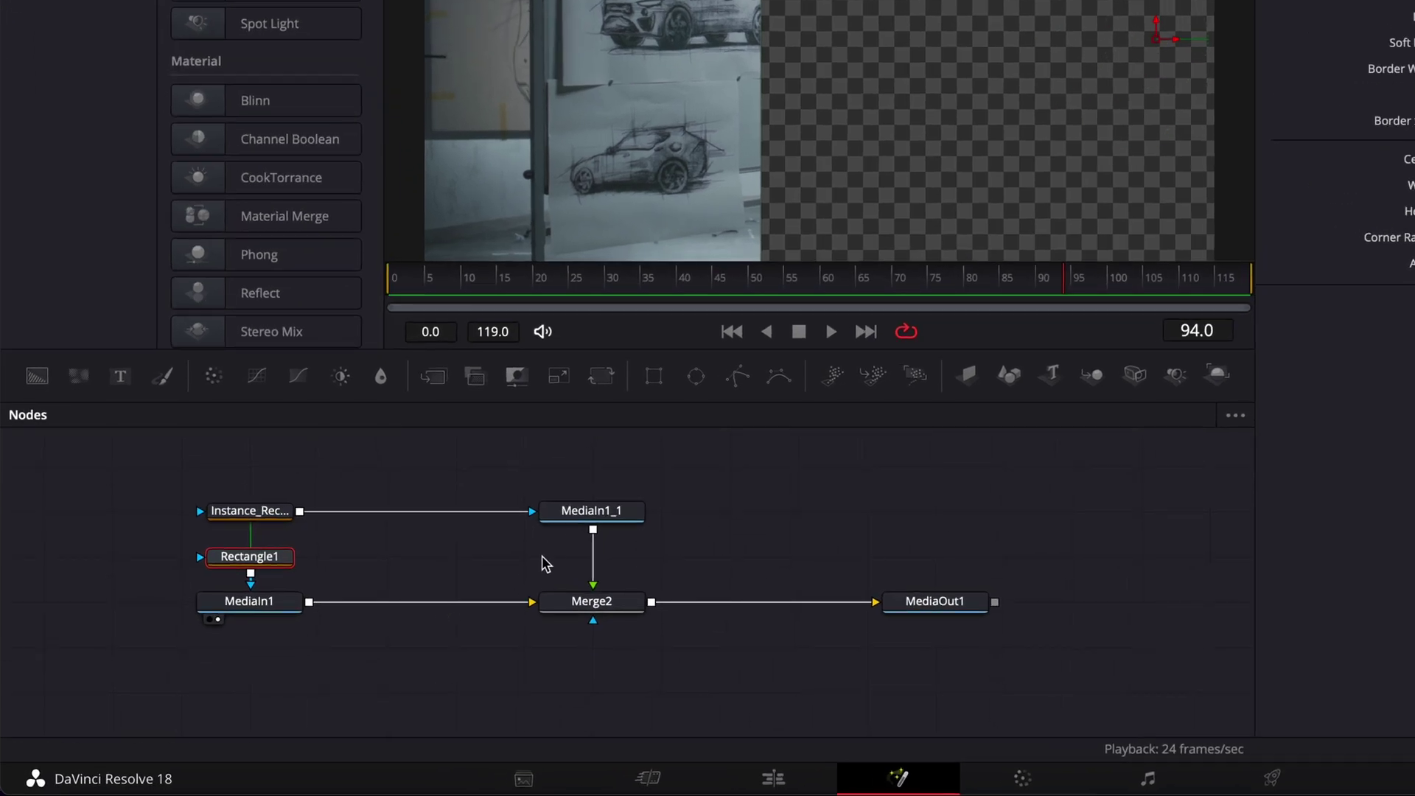
Step: Insert Transform nodes after MediaIn1 and after MediaIn1_1
{"action": "left_click", "coordinate": [271, 607]}
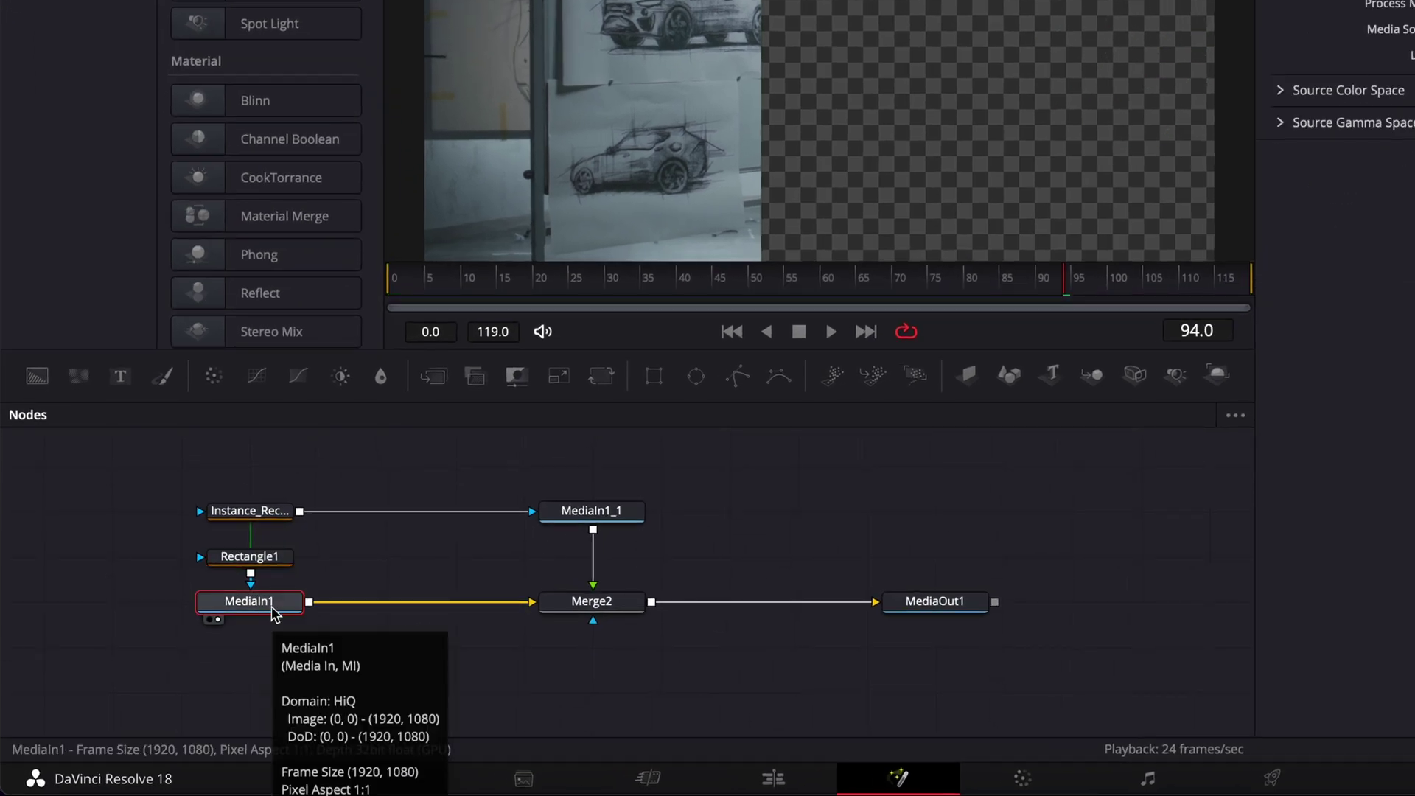
{"action": "key", "text": "shift+space"}
{"action": "type", "text": "shadow"}
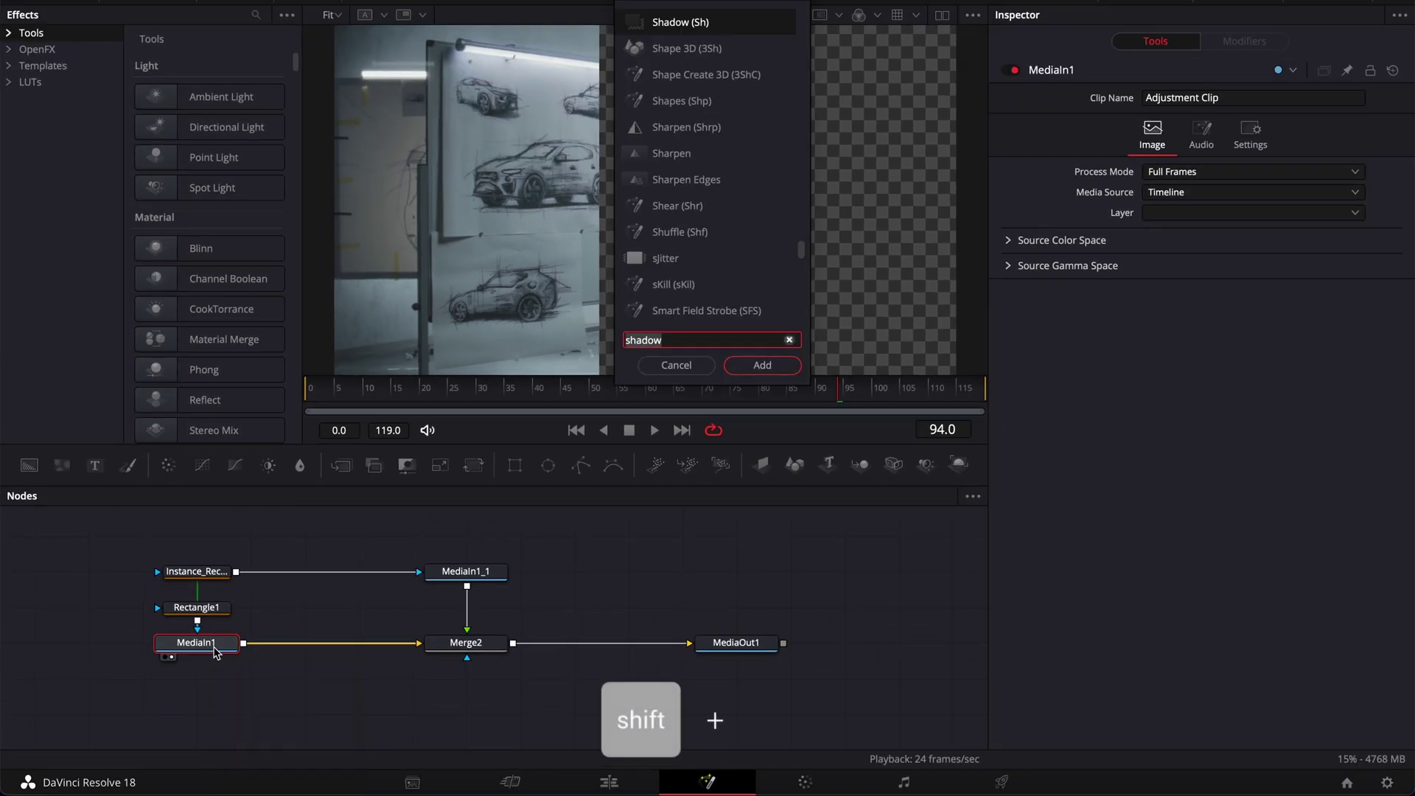
{"action": "key", "text": "shift+space"}
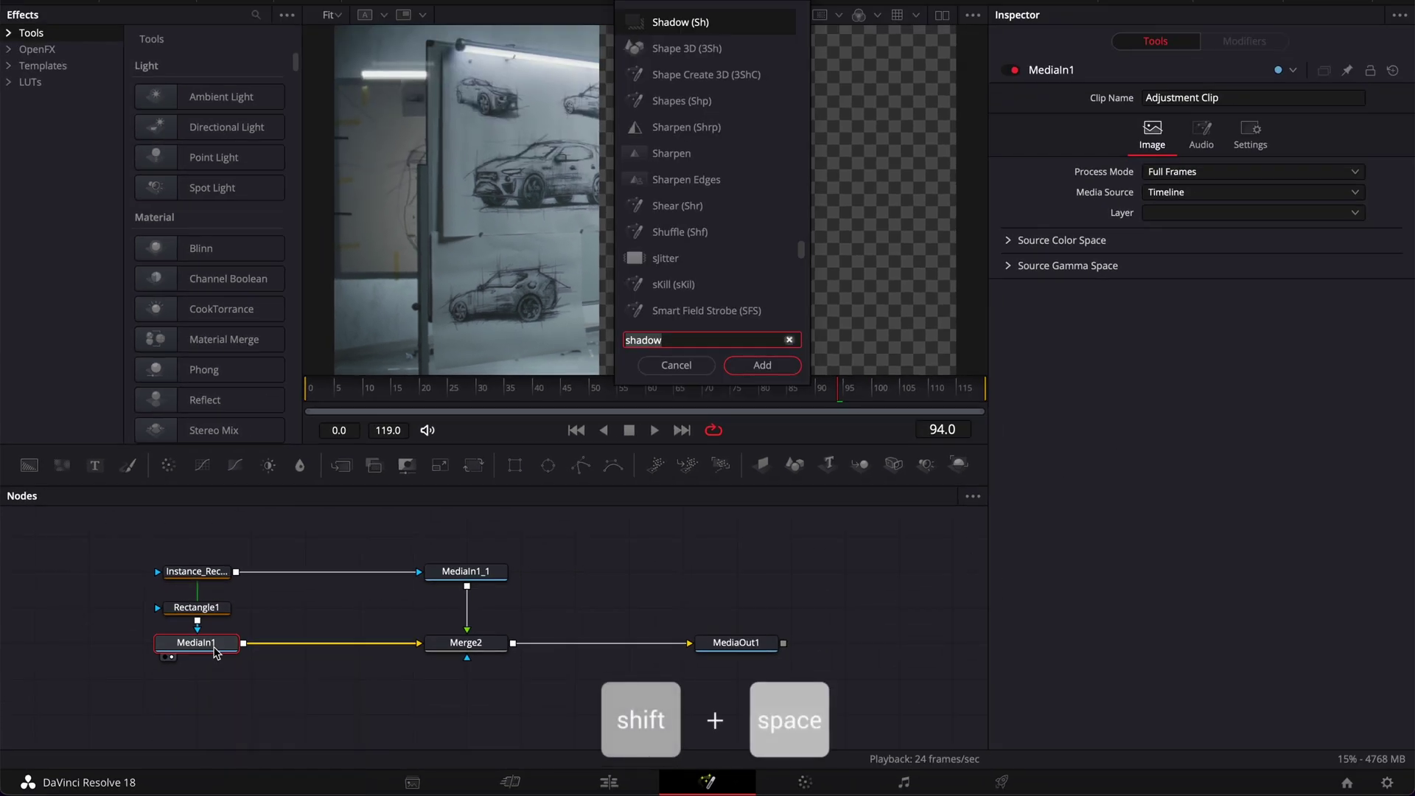
{"action": "type", "text": "tran"}
{"action": "key", "text": "Return"}
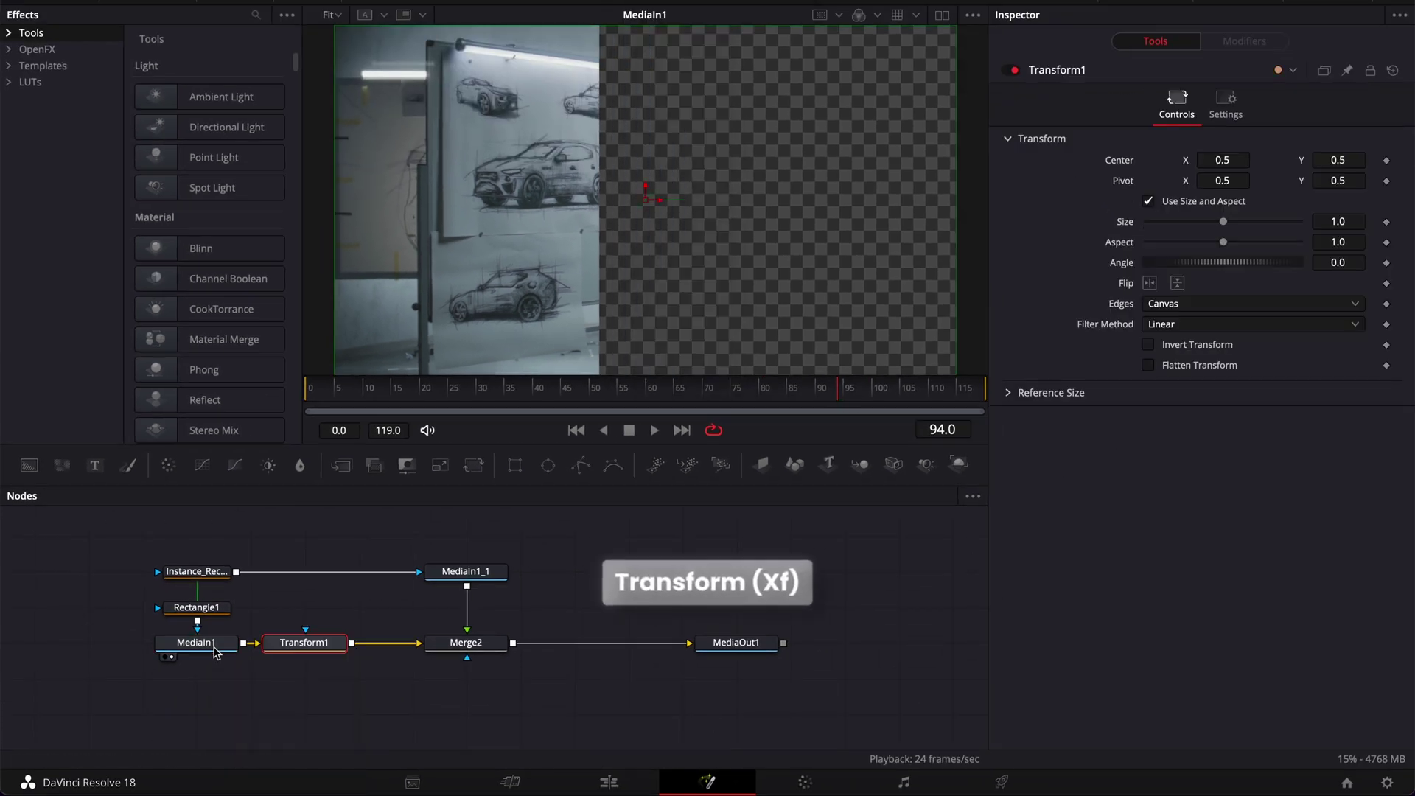
{"action": "left_click", "coordinate": [602, 510]}
{"action": "mouse_move", "coordinate": [591, 524]}
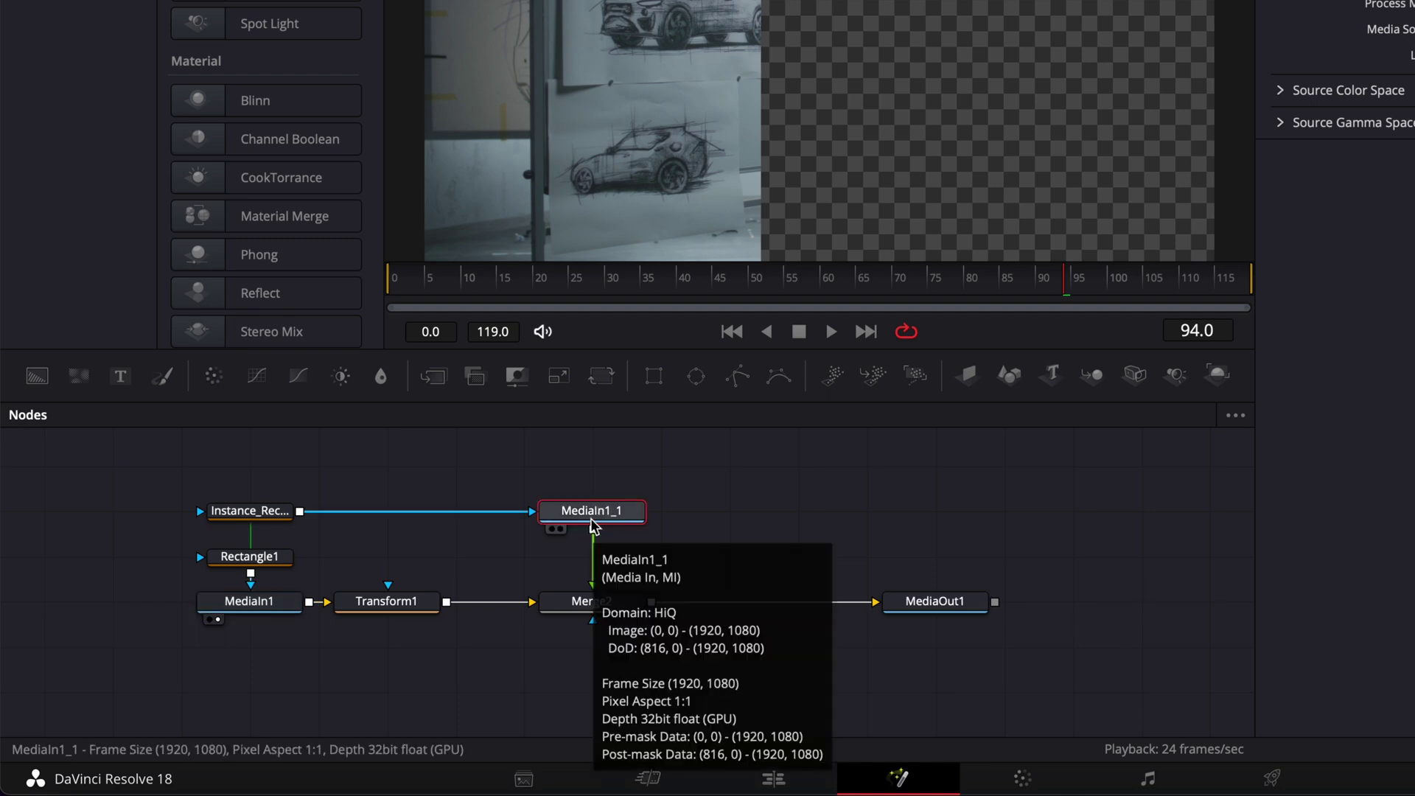
{"action": "key", "text": "shift+space"}
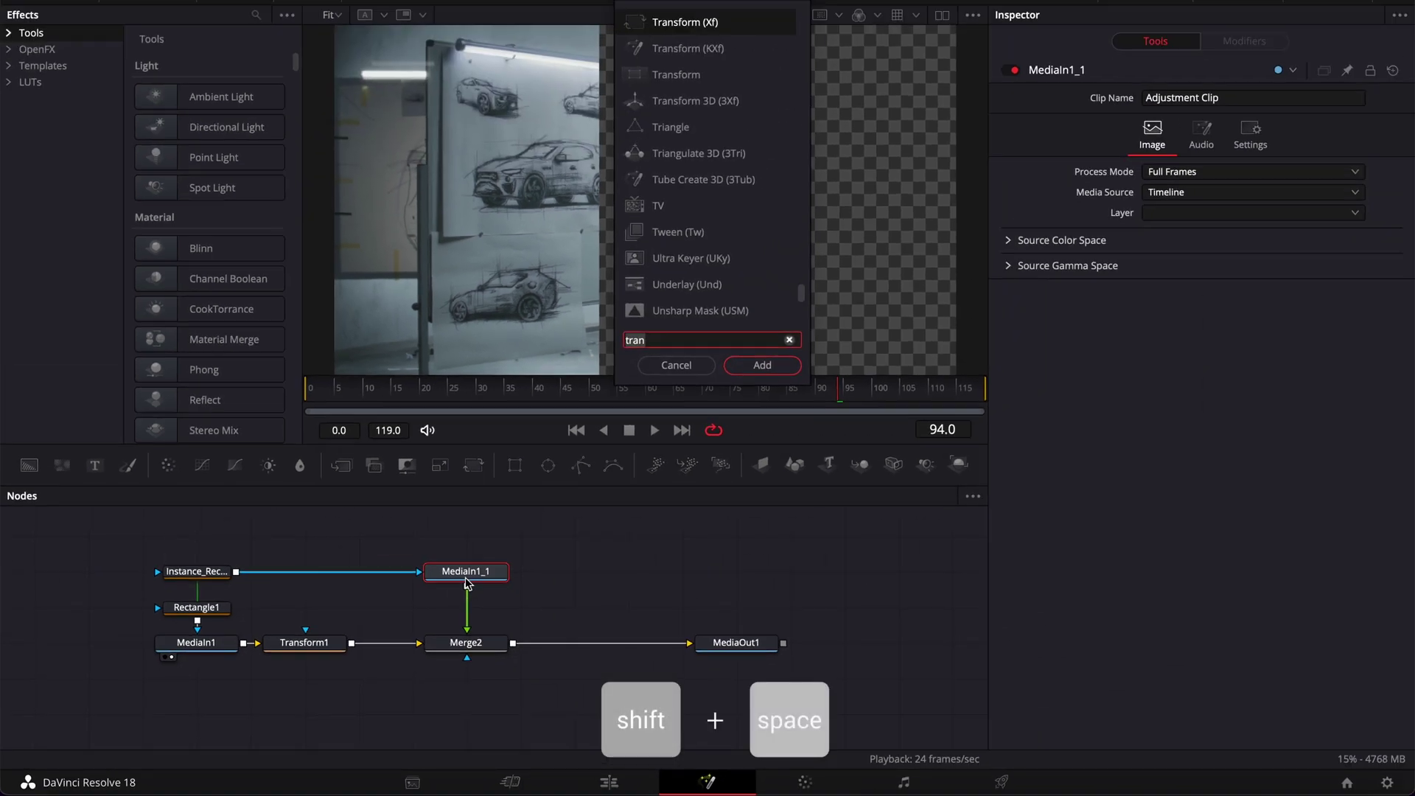
{"action": "key", "text": "Return"}
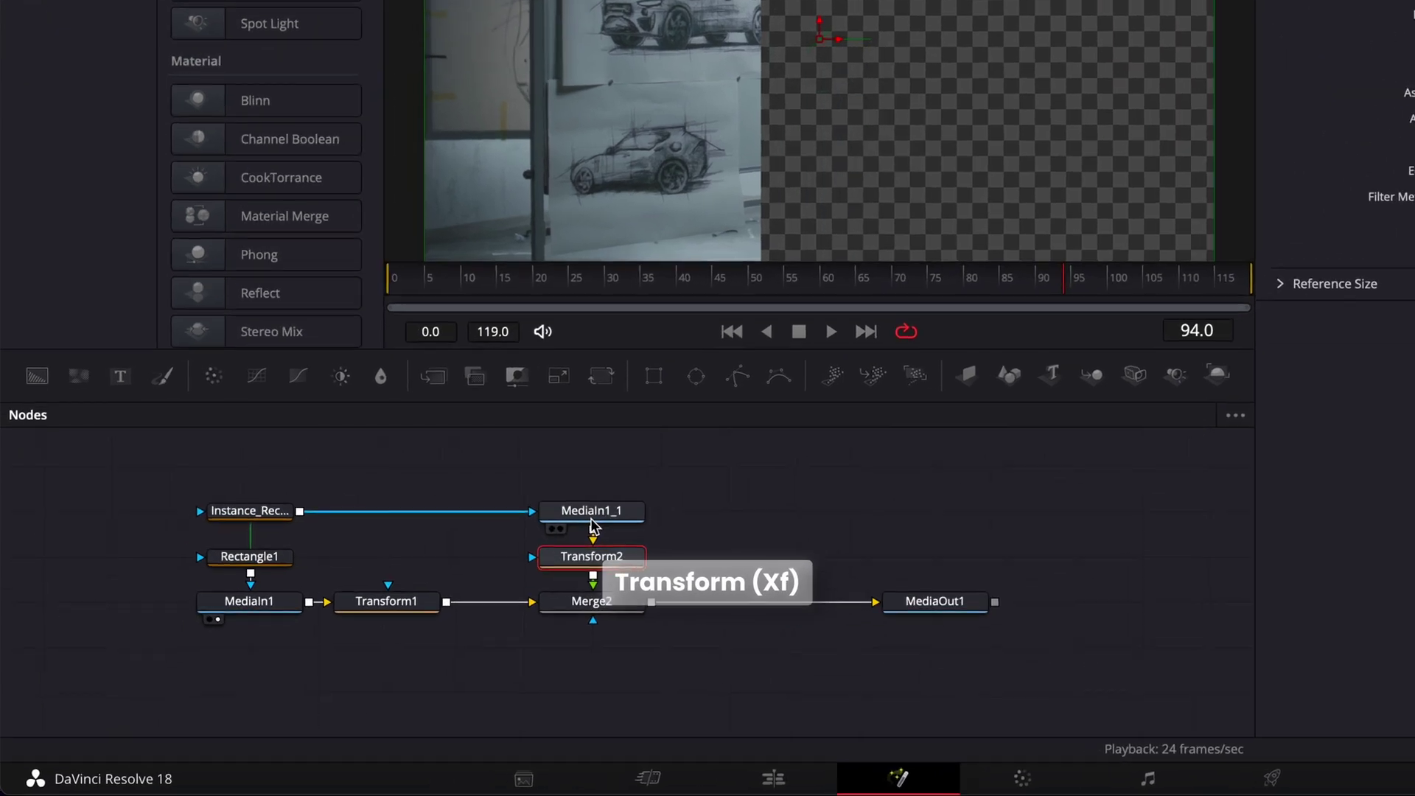
Step: View MediaOut1 and push the halves apart: Transform2 Center X 0.669, Transform1 Center X 0.379
{"action": "left_click", "coordinate": [905, 620]}
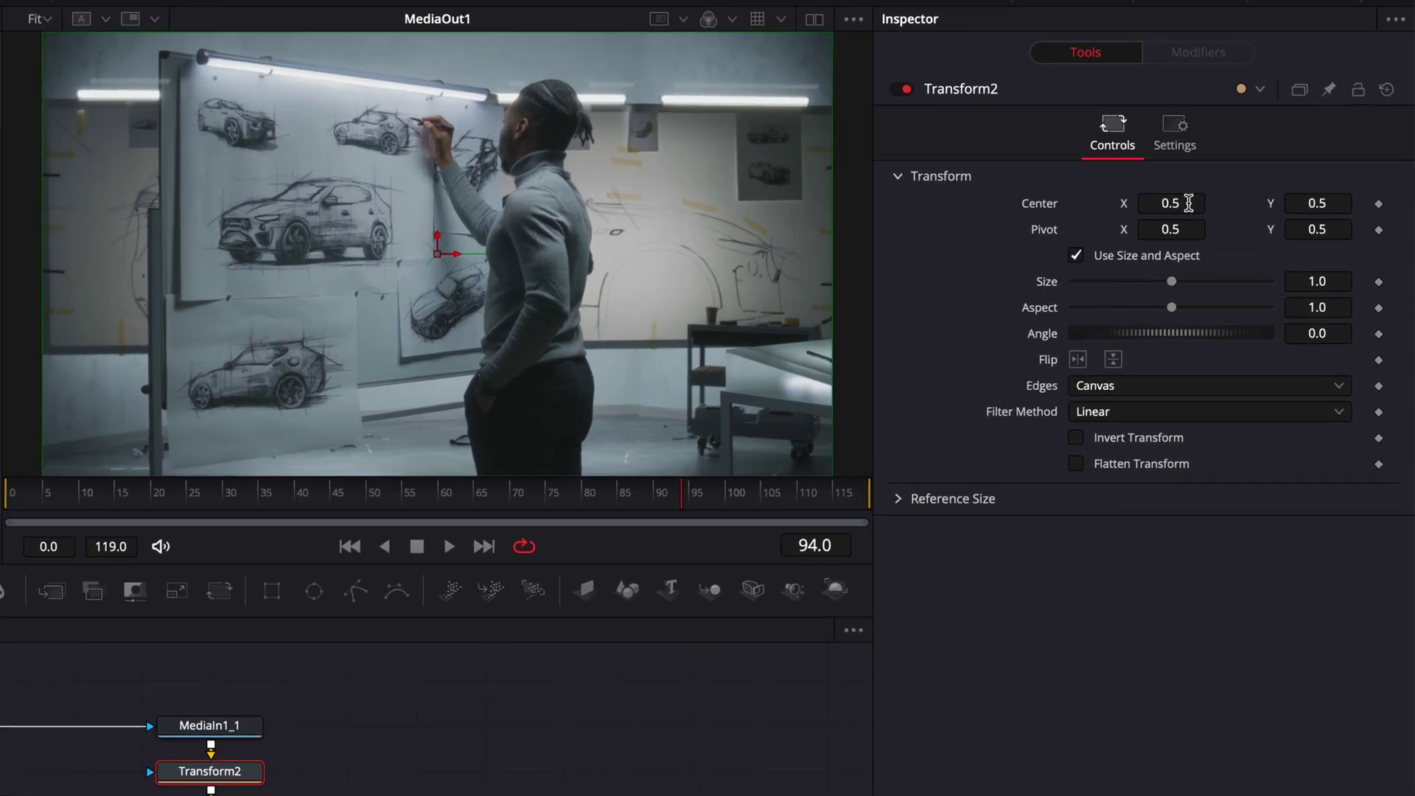
{"action": "mouse_move", "coordinate": [1191, 185]}
{"action": "left_mouse_down"}
{"action": "mouse_move", "coordinate": [1179, 186]}
{"action": "mouse_move", "coordinate": [1245, 186]}
{"action": "mouse_move", "coordinate": [1145, 202]}
{"action": "mouse_move", "coordinate": [1191, 212]}
{"action": "left_mouse_up"}
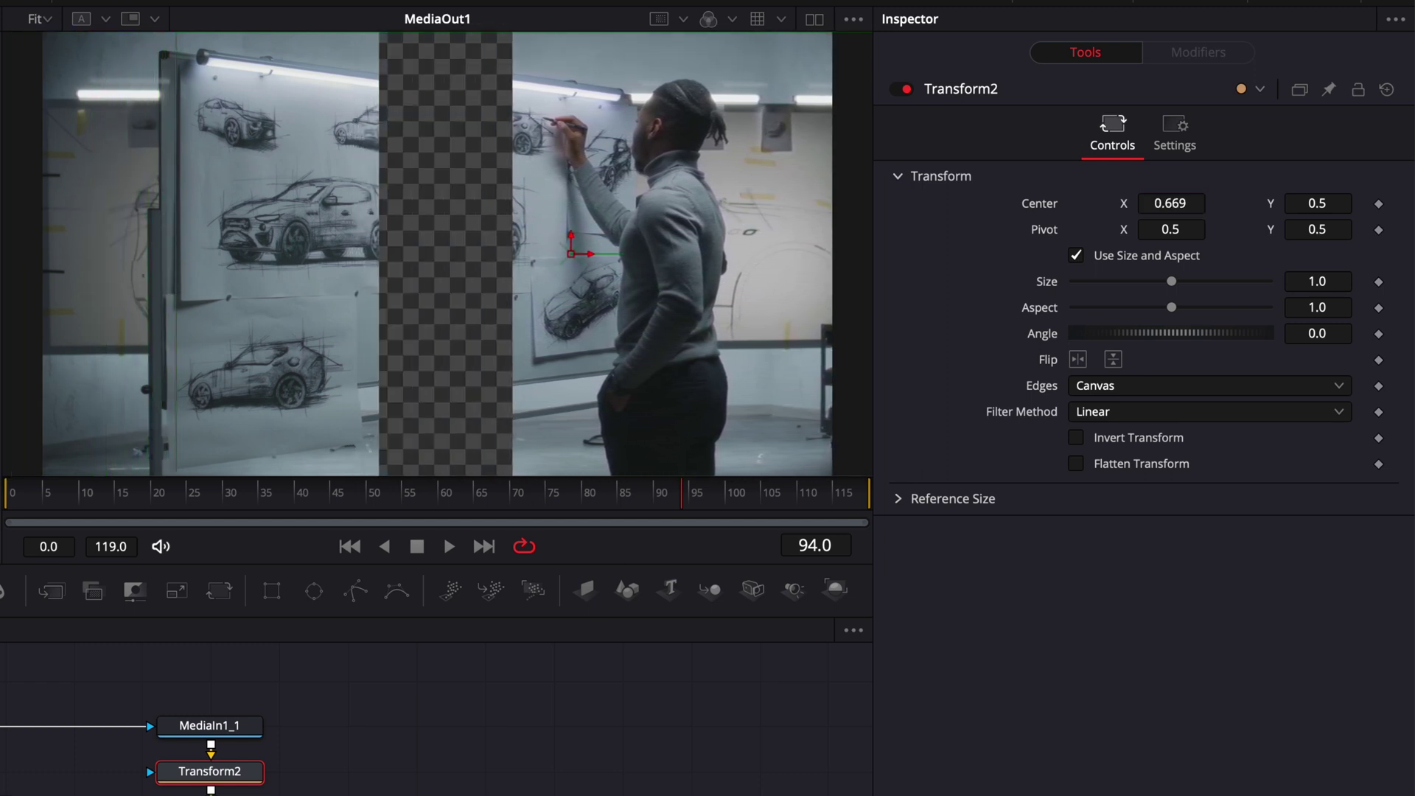
{"action": "left_click", "coordinate": [185, 787]}
{"action": "mouse_move", "coordinate": [1179, 202]}
{"action": "left_mouse_down"}
{"action": "mouse_move", "coordinate": [1149, 203]}
{"action": "mouse_move", "coordinate": [1182, 208]}
{"action": "left_mouse_up"}
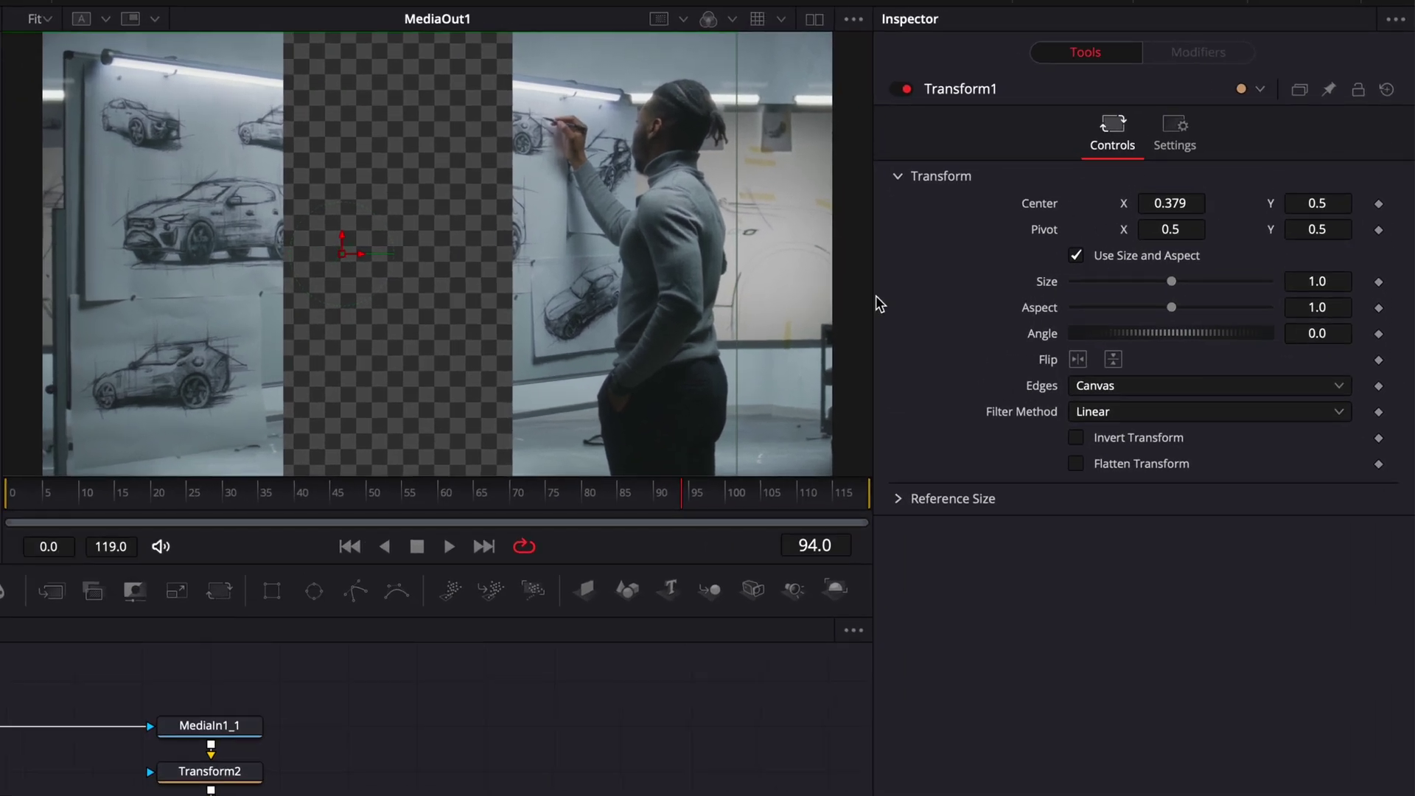
Step: Pin Transform1 and Transform2 in the Inspector, reset both centers, then move Transform1 Center X to 0.4
{"action": "left_click", "coordinate": [1331, 89]}
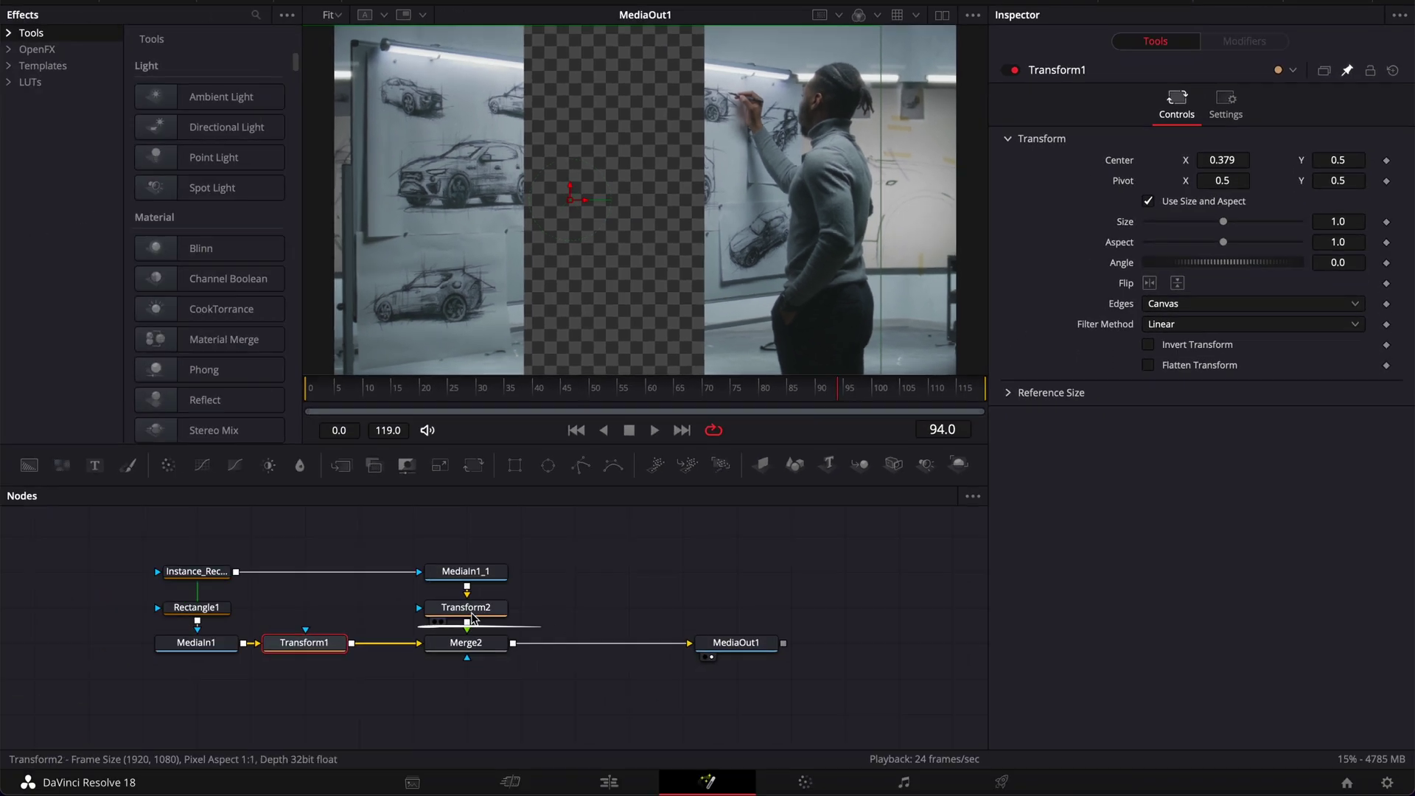
{"action": "left_click", "coordinate": [210, 770]}
{"action": "left_click", "coordinate": [1326, 91]}
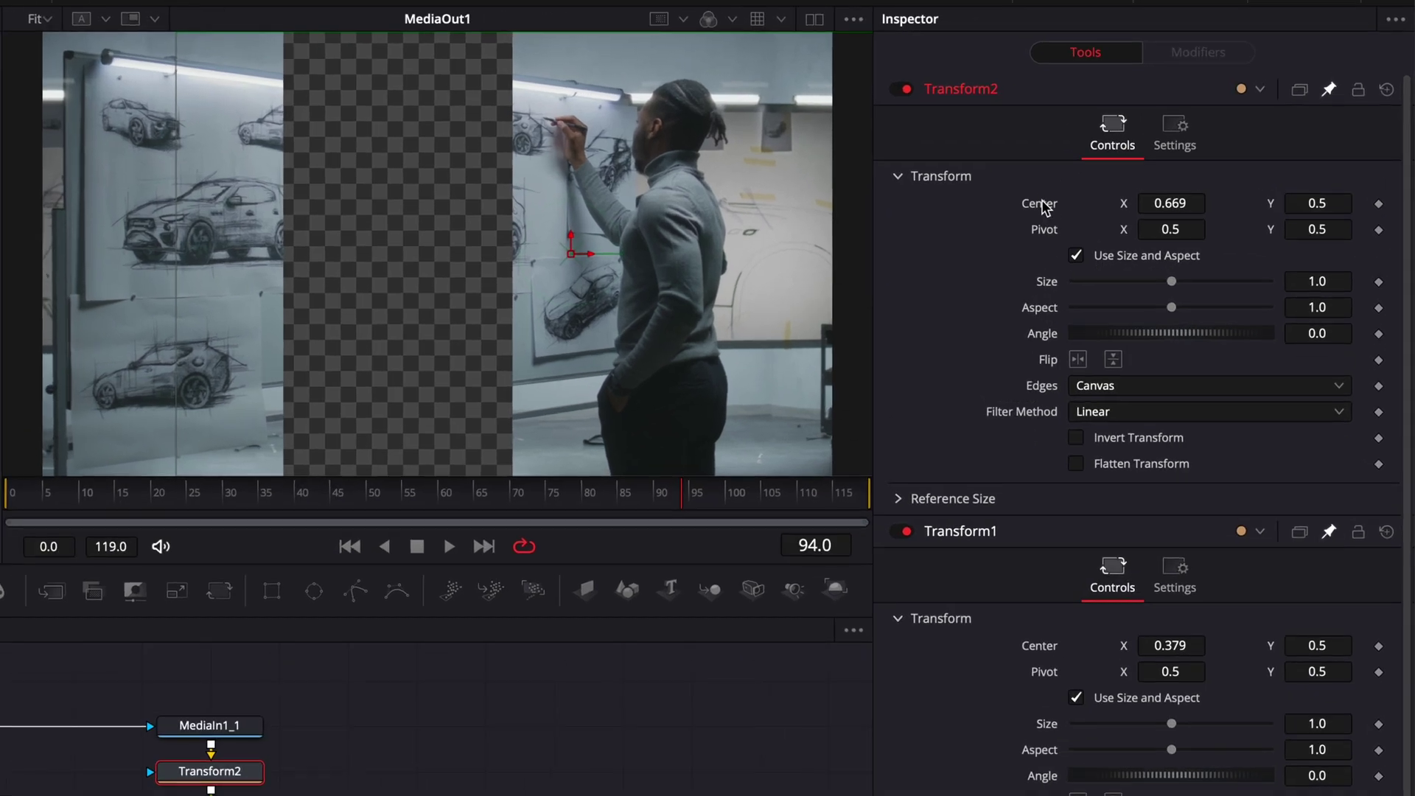
{"action": "double_click", "coordinate": [1121, 158]}
{"action": "double_click", "coordinate": [1039, 653]}
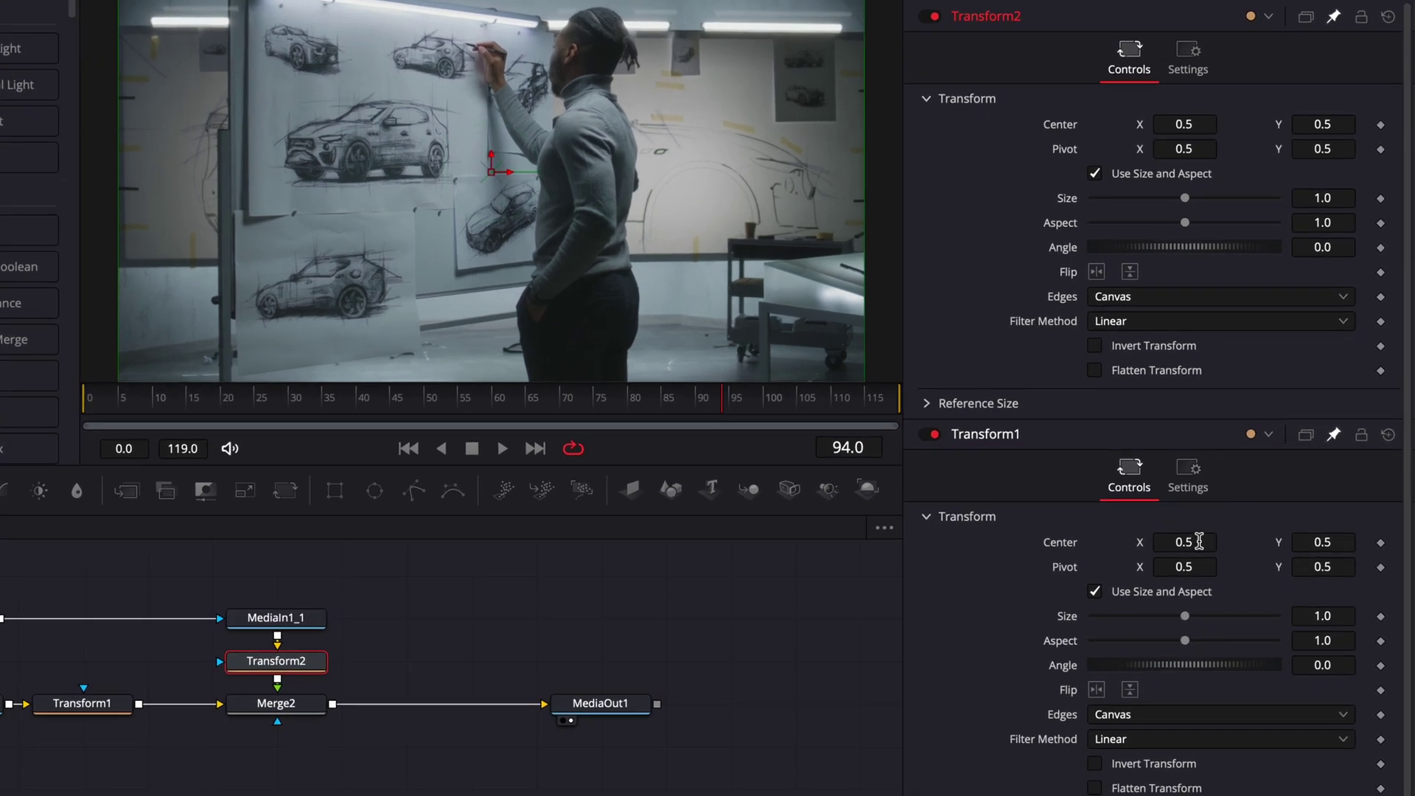
{"action": "left_click_drag", "start_coordinate": [1199, 541], "coordinate": [1123, 542]}
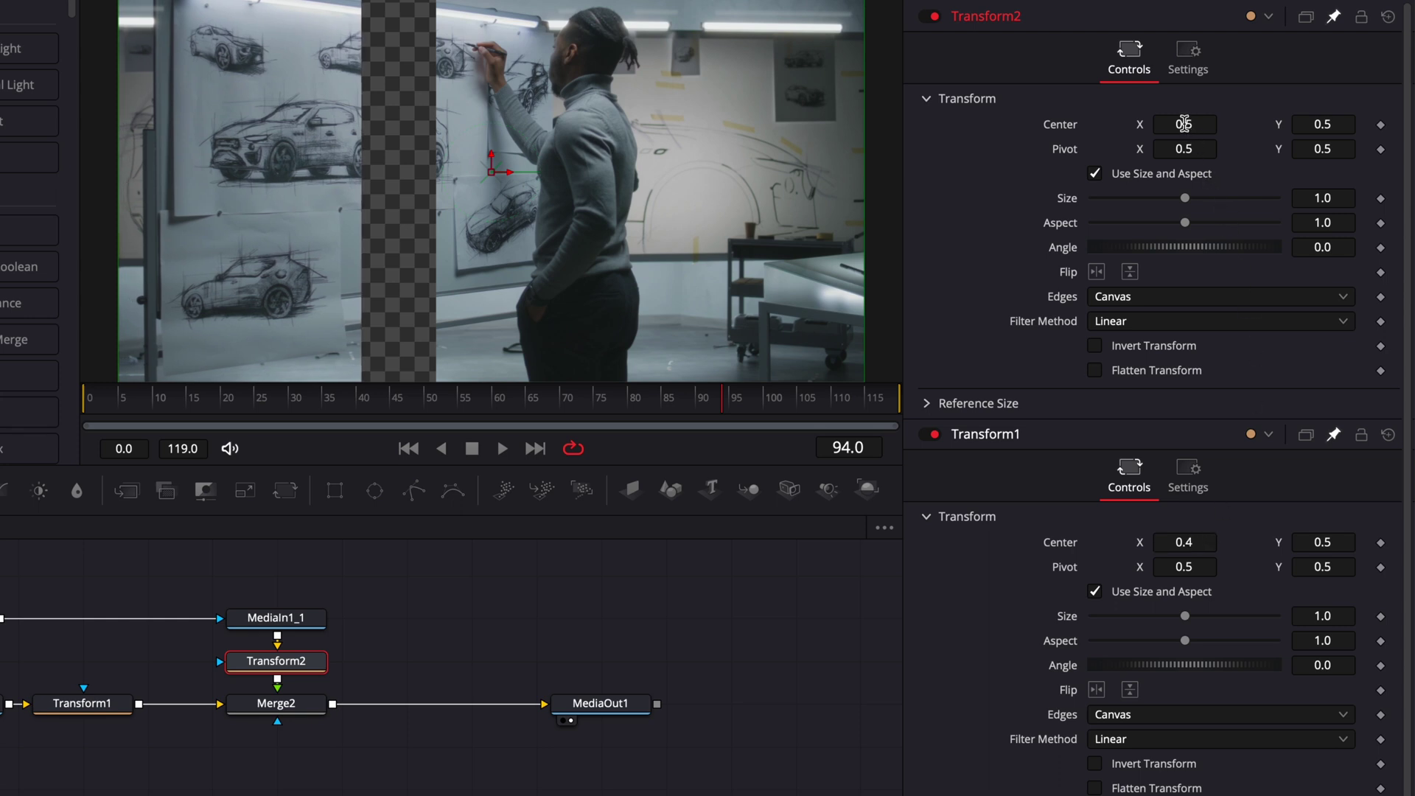
{"action": "left_click_drag", "start_coordinate": [1183, 124], "coordinate": [1256, 124]}
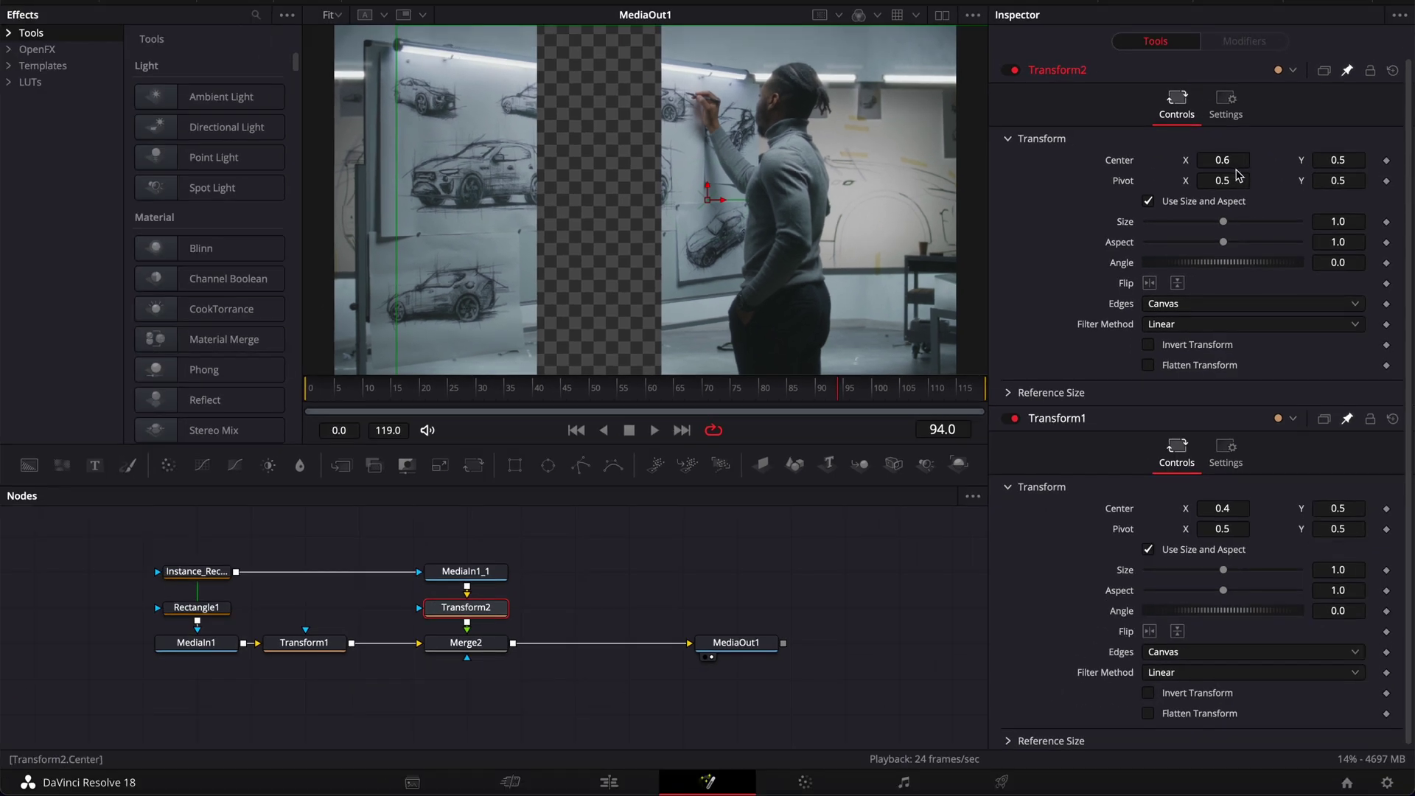
Step: Reset both centers and give Transform2's Center the expression Point(1, 1) + (-Transform1.Center)
{"action": "double_click", "coordinate": [1127, 162]}
{"action": "double_click", "coordinate": [1116, 516]}
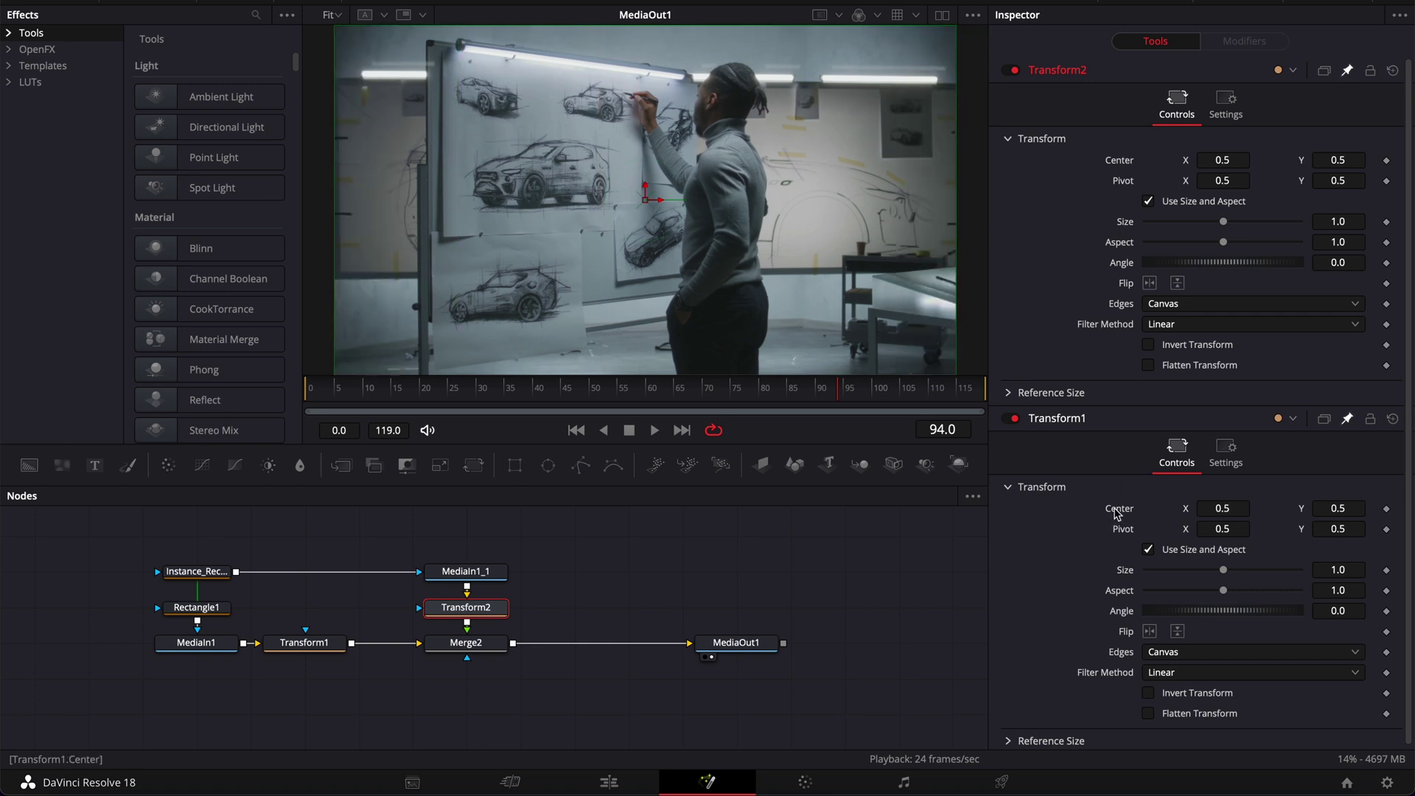
{"action": "right_click", "coordinate": [1123, 162]}
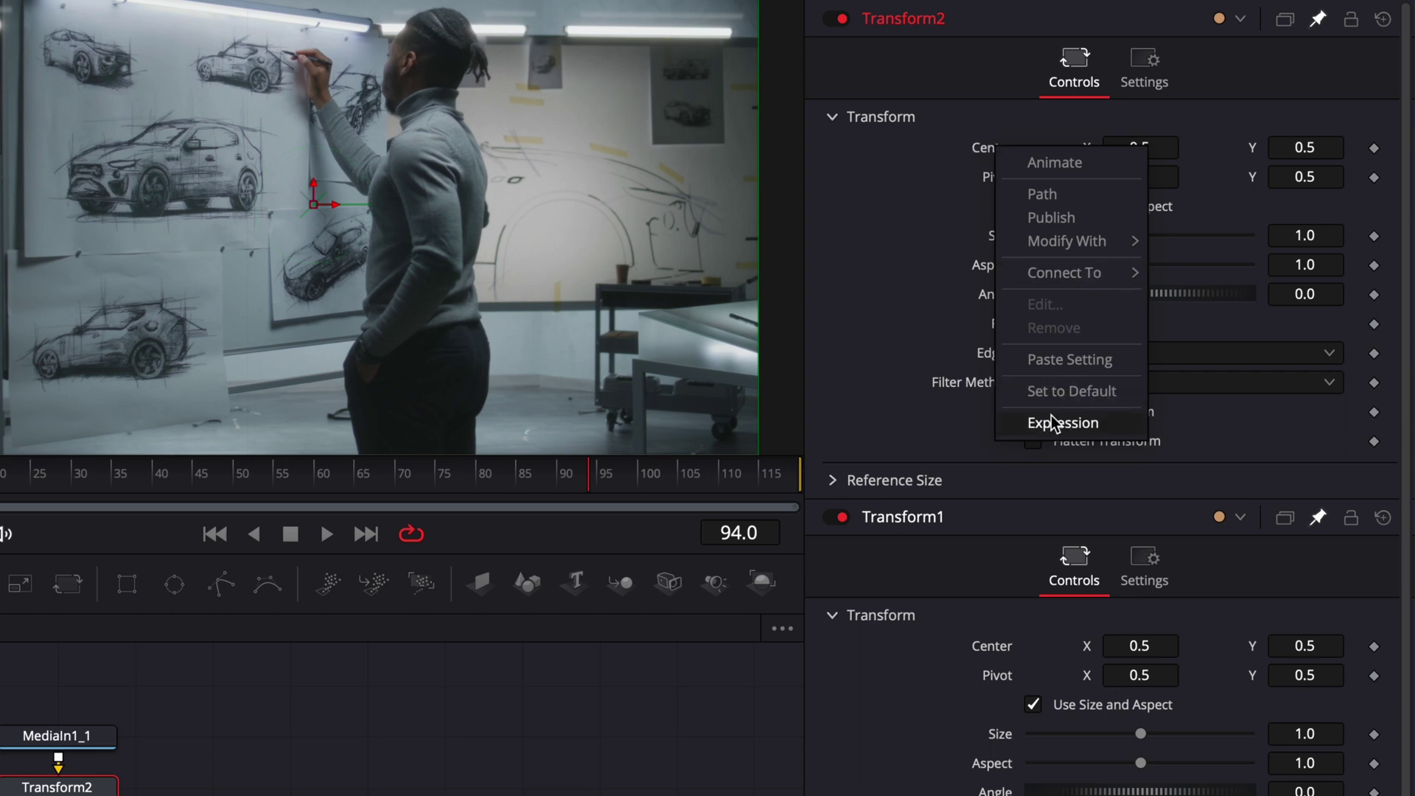
{"action": "left_click", "coordinate": [1054, 421]}
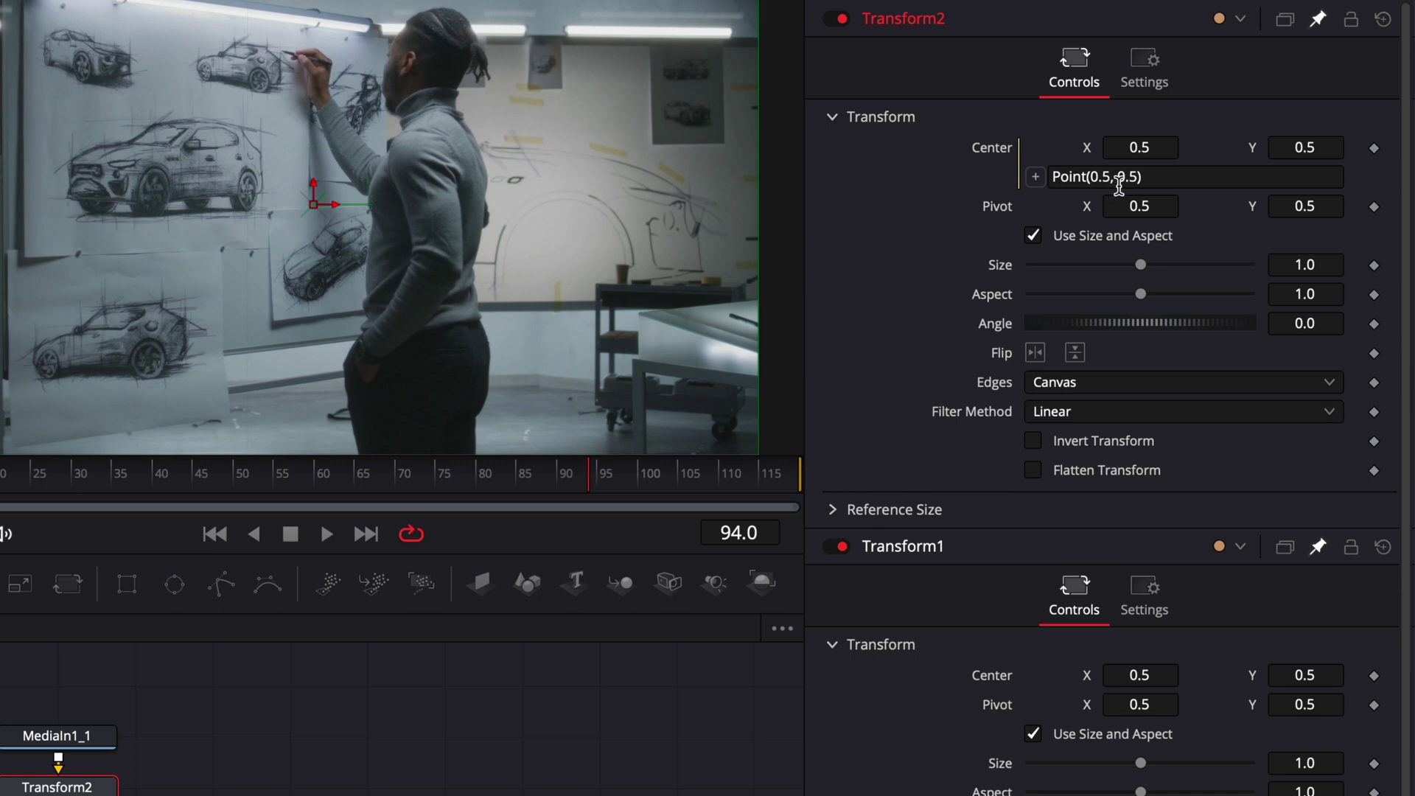
{"action": "left_click", "coordinate": [1146, 178]}
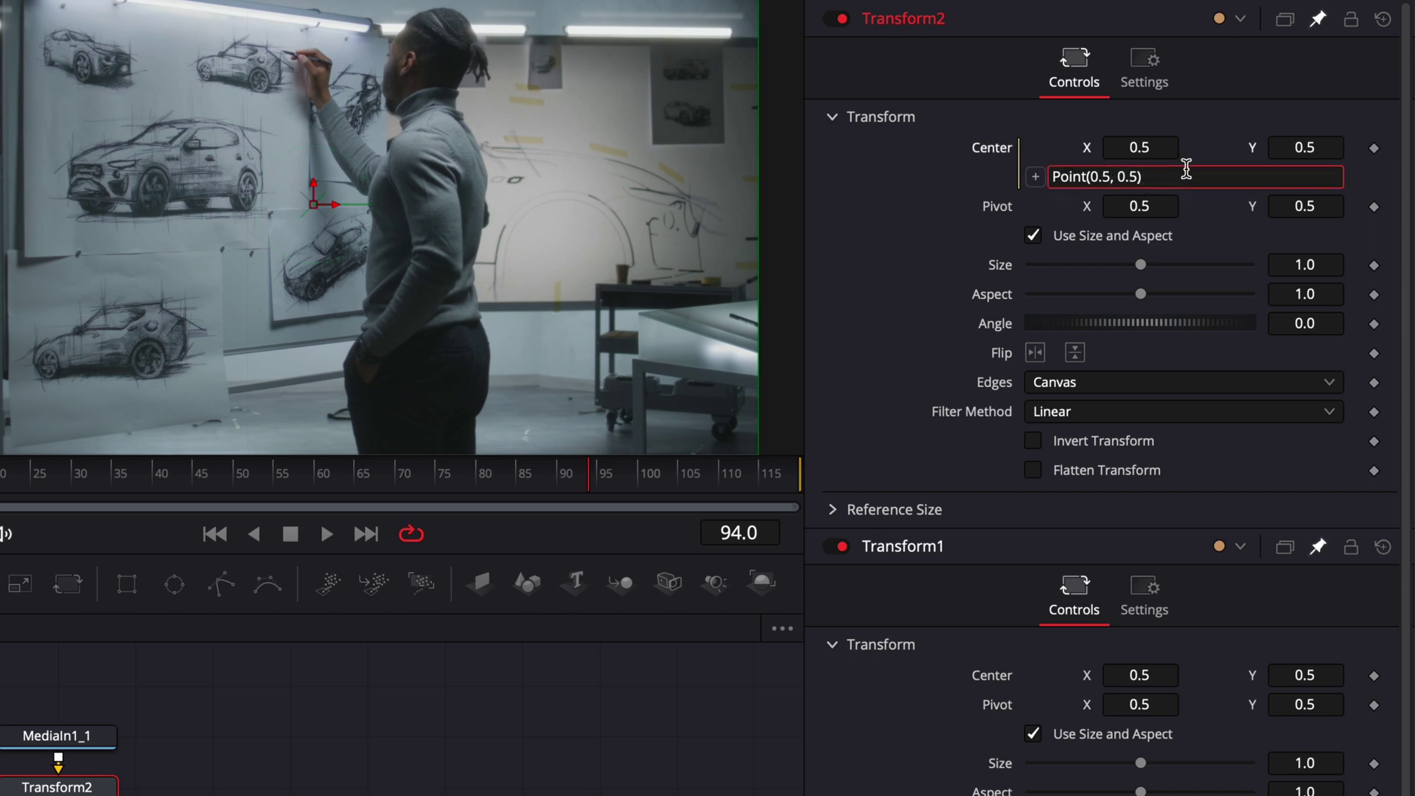
{"action": "key", "text": "BackSpace"}
{"action": "key", "text": "BackSpace"}
{"action": "key", "text": "BackSpace"}
{"action": "key", "text": "BackSpace"}
{"action": "type", "text": "1"}
{"action": "key", "text": "BackSpace"}
{"action": "key", "text": "BackSpace"}
{"action": "key", "text": "BackSpace"}
{"action": "type", "text": "+ (-"}
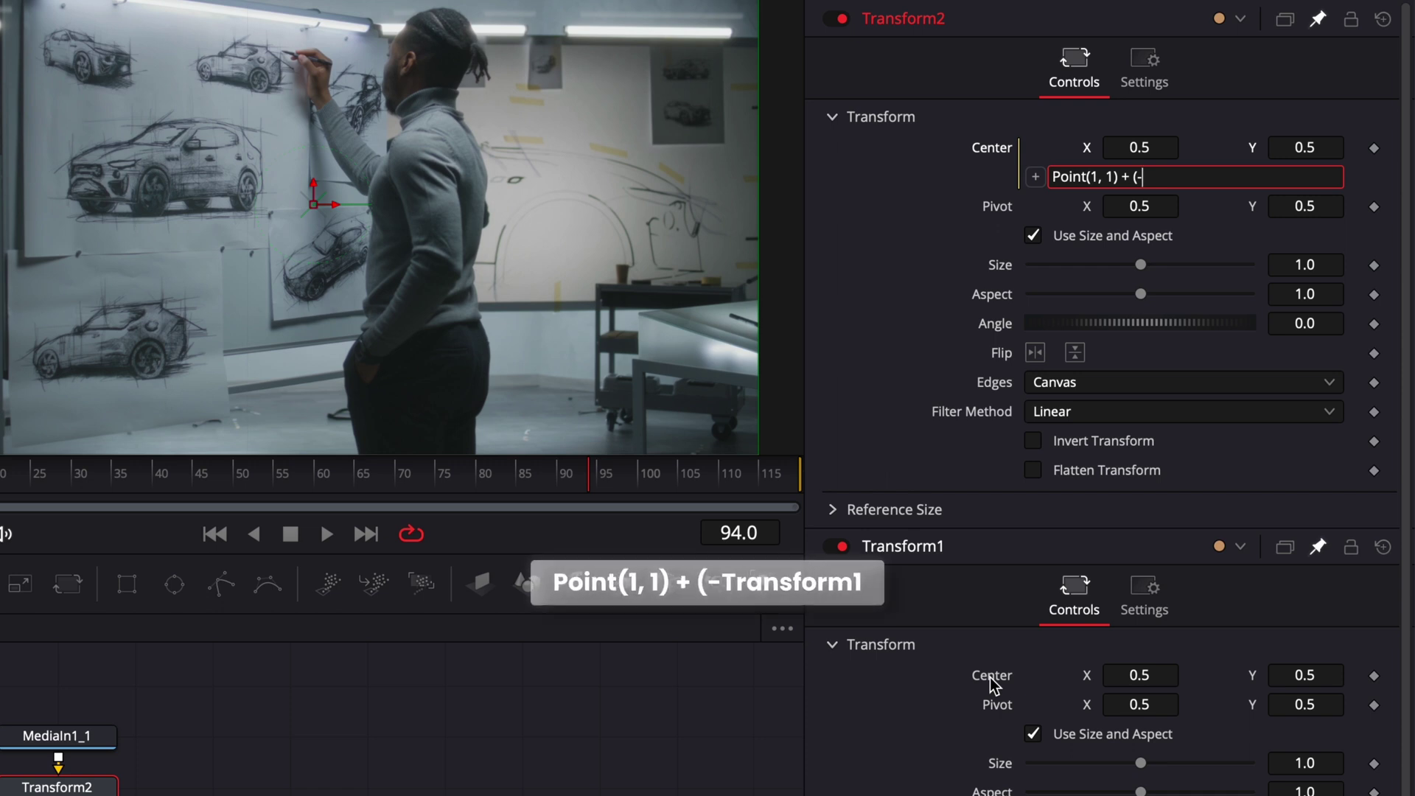
{"action": "type", "text": "nsform"}
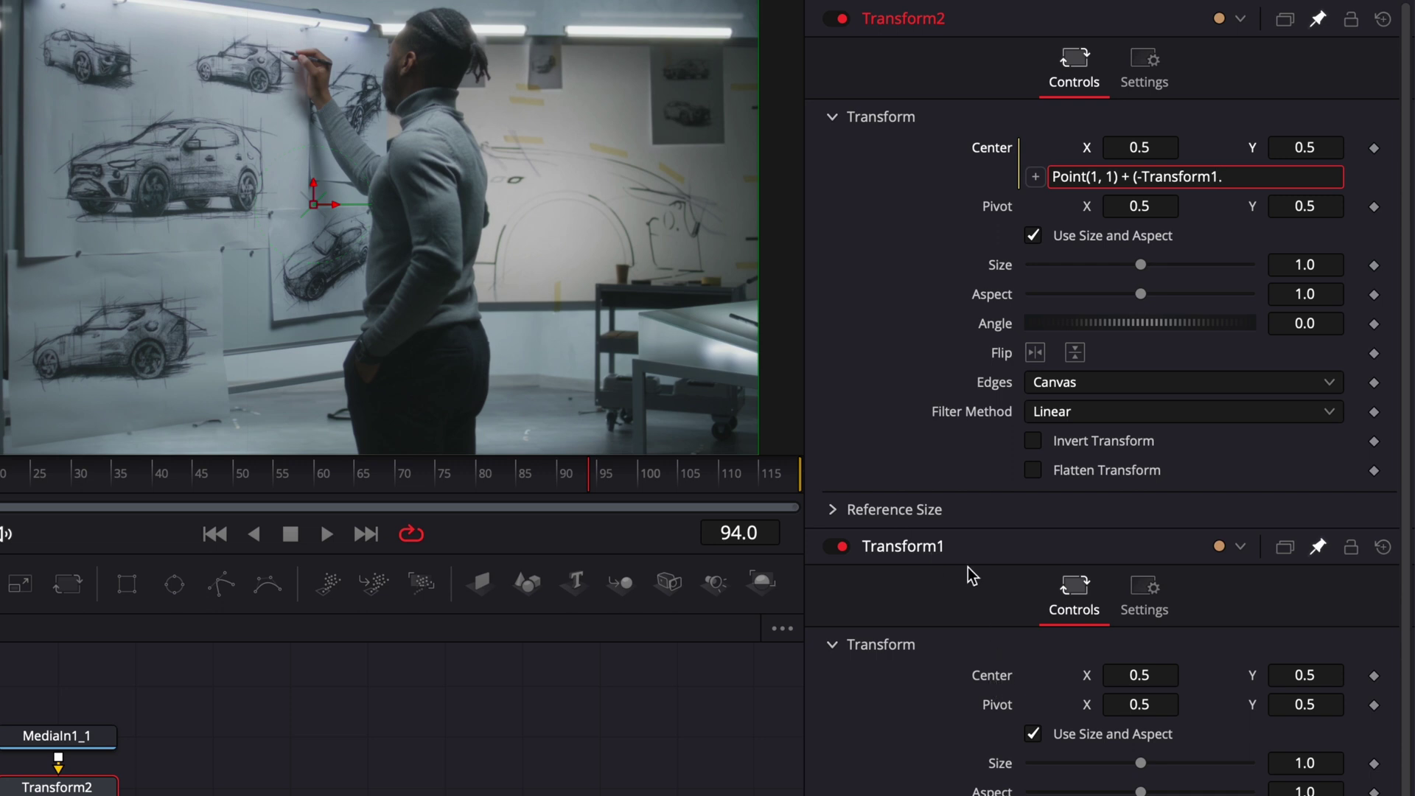
{"action": "type", "text": "1.Center"}
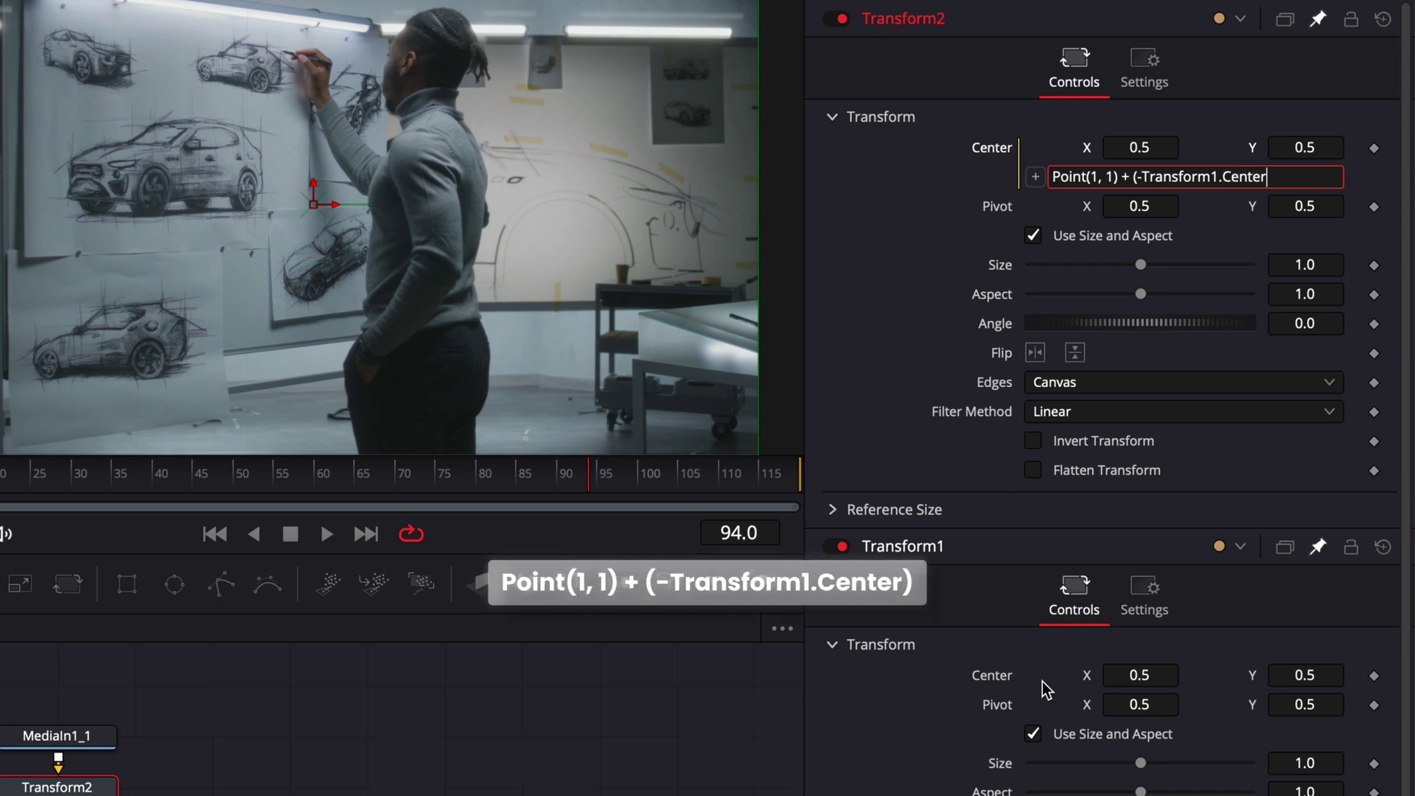
{"action": "key", "text": "Return"}
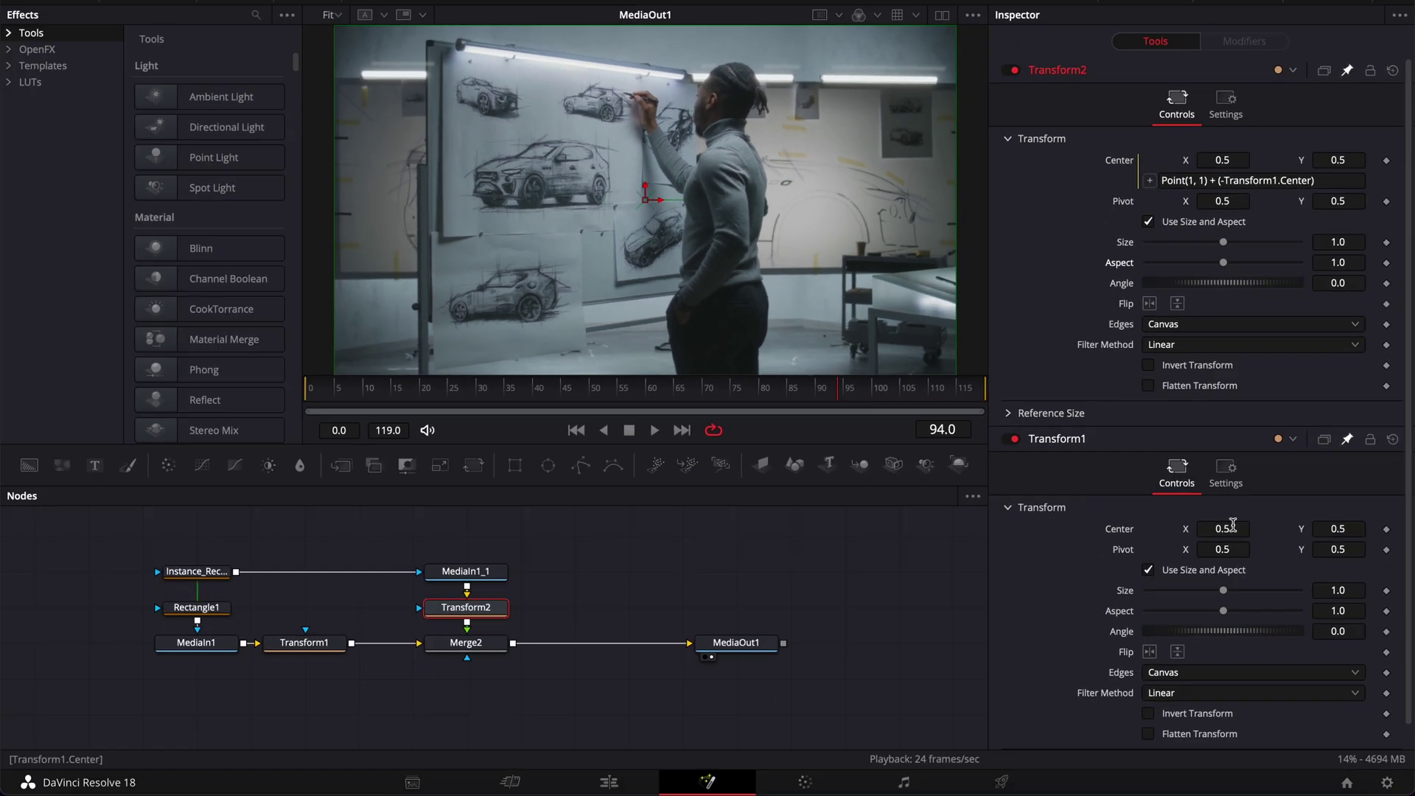
Step: Set Transform1's Center X to 0.4 so Transform2 mirrors it at 0.6
{"action": "left_click_drag", "start_coordinate": [1233, 525], "coordinate": [1222, 525]}
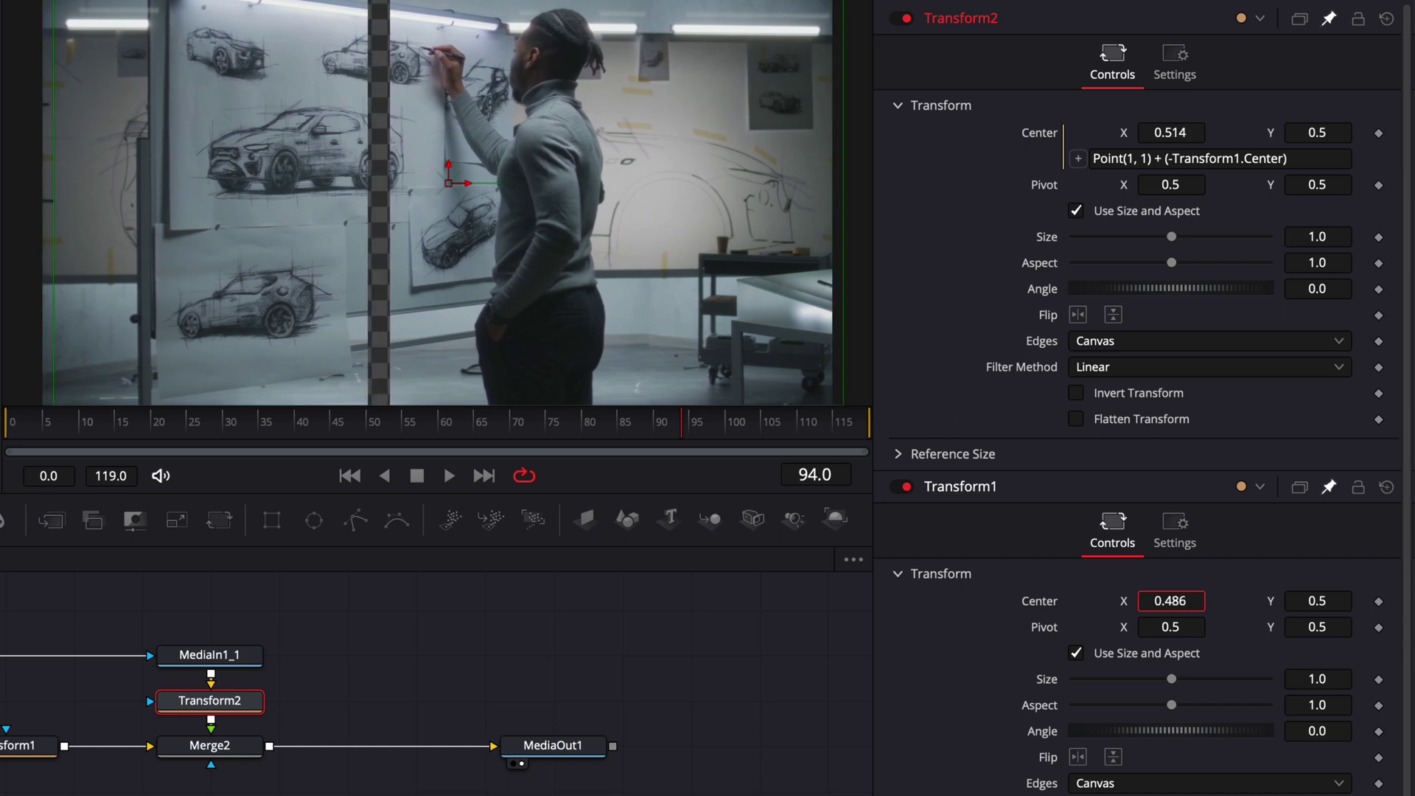
{"action": "left_click_drag", "start_coordinate": [1171, 600], "coordinate": [1151, 601]}
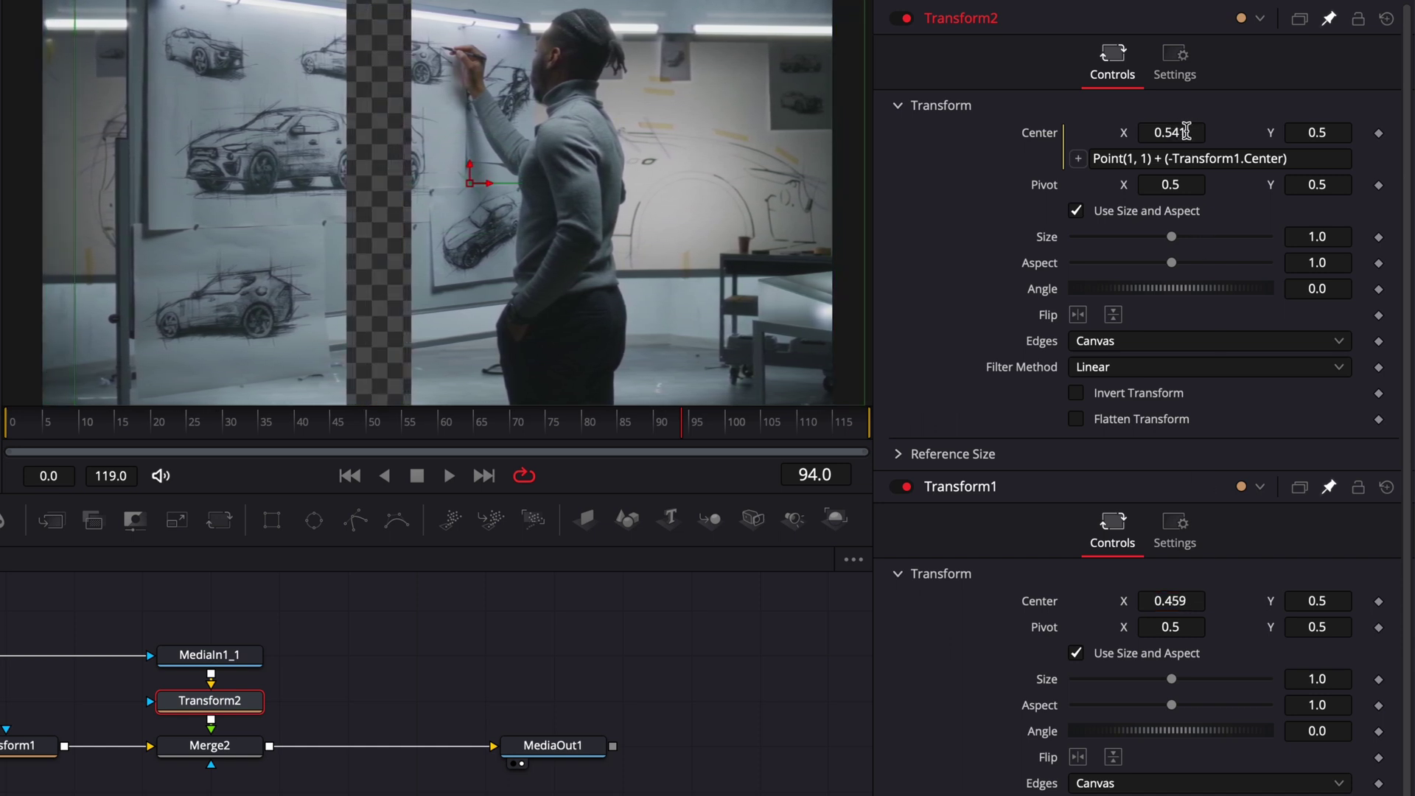
{"action": "scroll", "coordinate": [1188, 601], "scroll_direction": "down", "scroll_amount": 4}
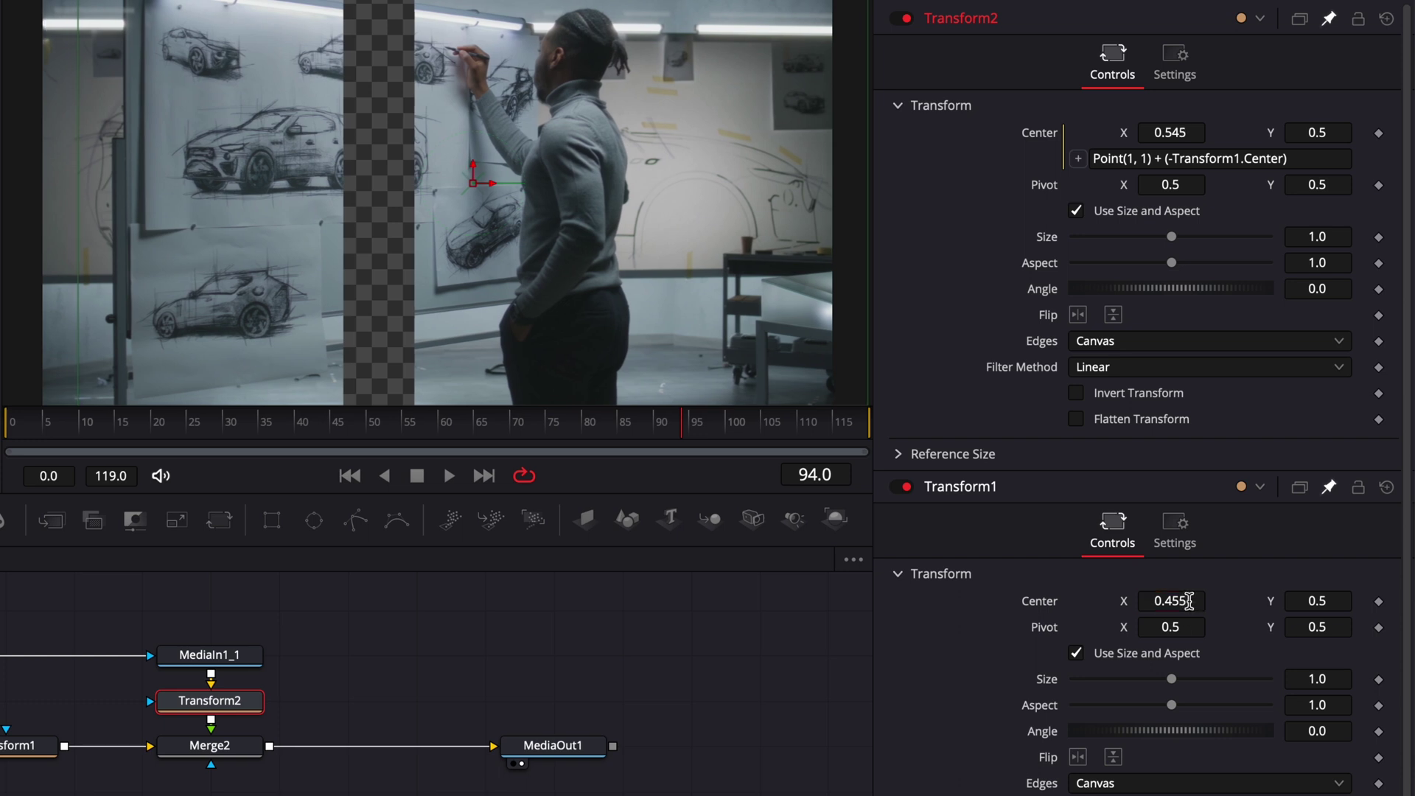
{"action": "left_click", "coordinate": [1189, 600]}
{"action": "type", "text": "0.4"}
{"action": "key", "text": "Return"}
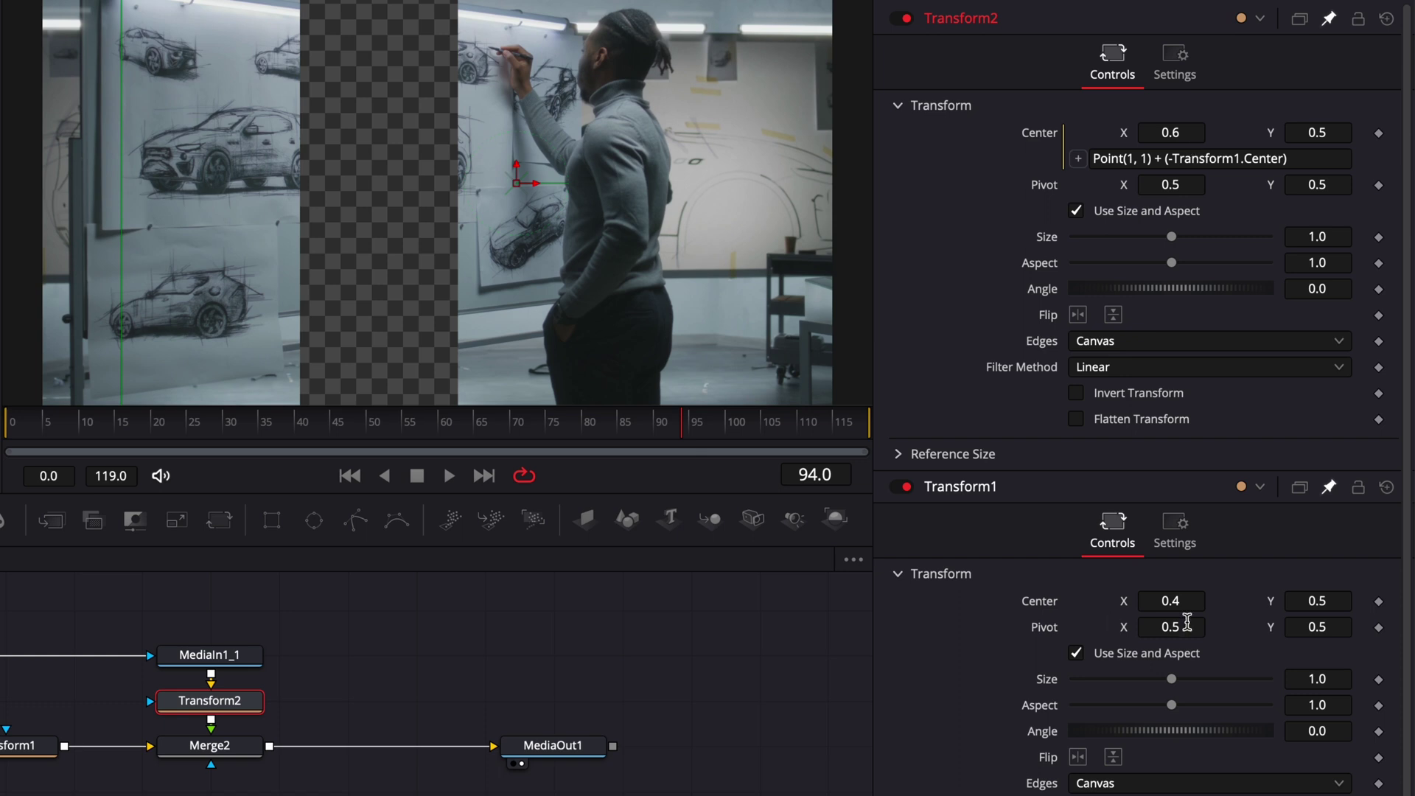
Step: Keyframe Transform1's Center from X 0.5 at frame 15 to X 0.3 at frame 30, then play it back
{"action": "double_click", "coordinate": [1054, 603]}
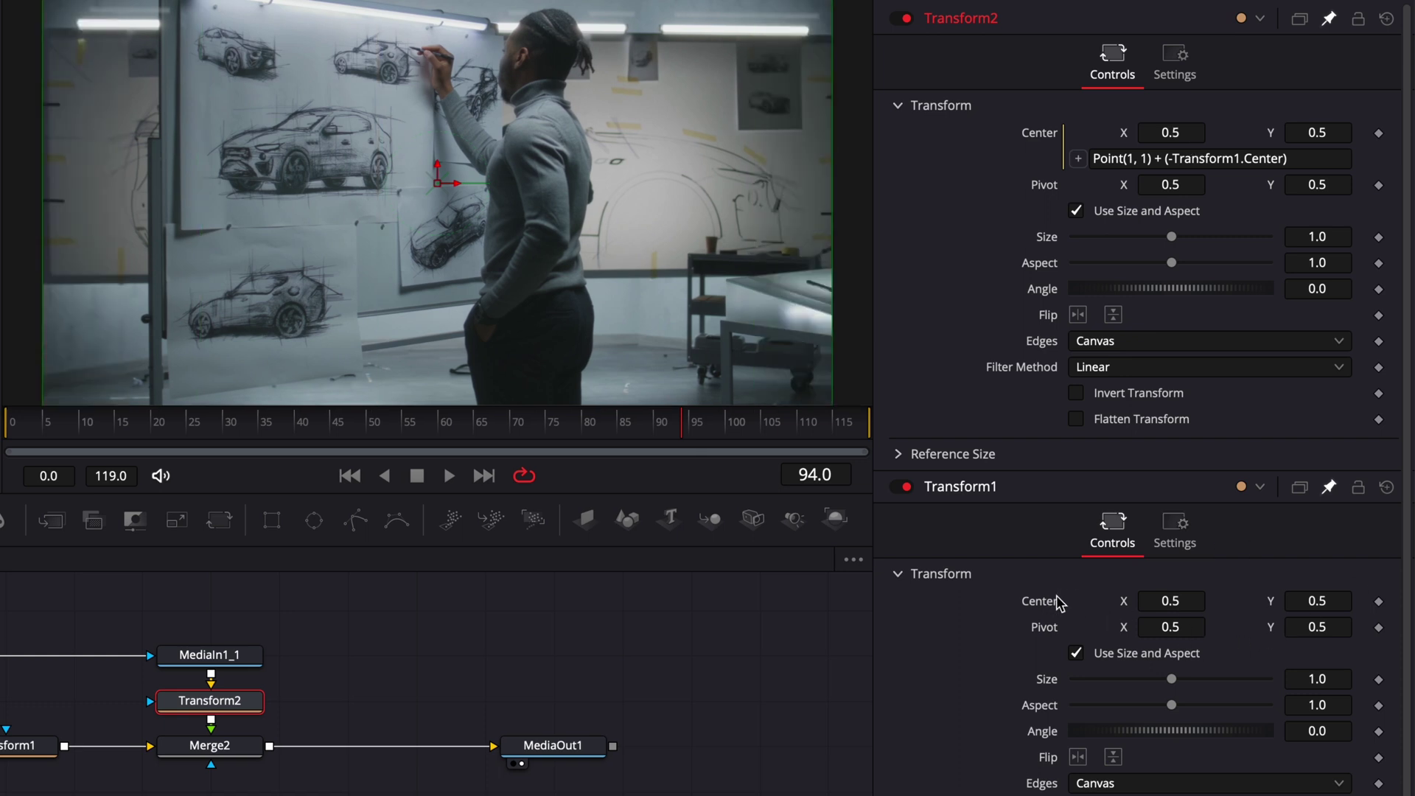
{"action": "left_click", "coordinate": [119, 423]}
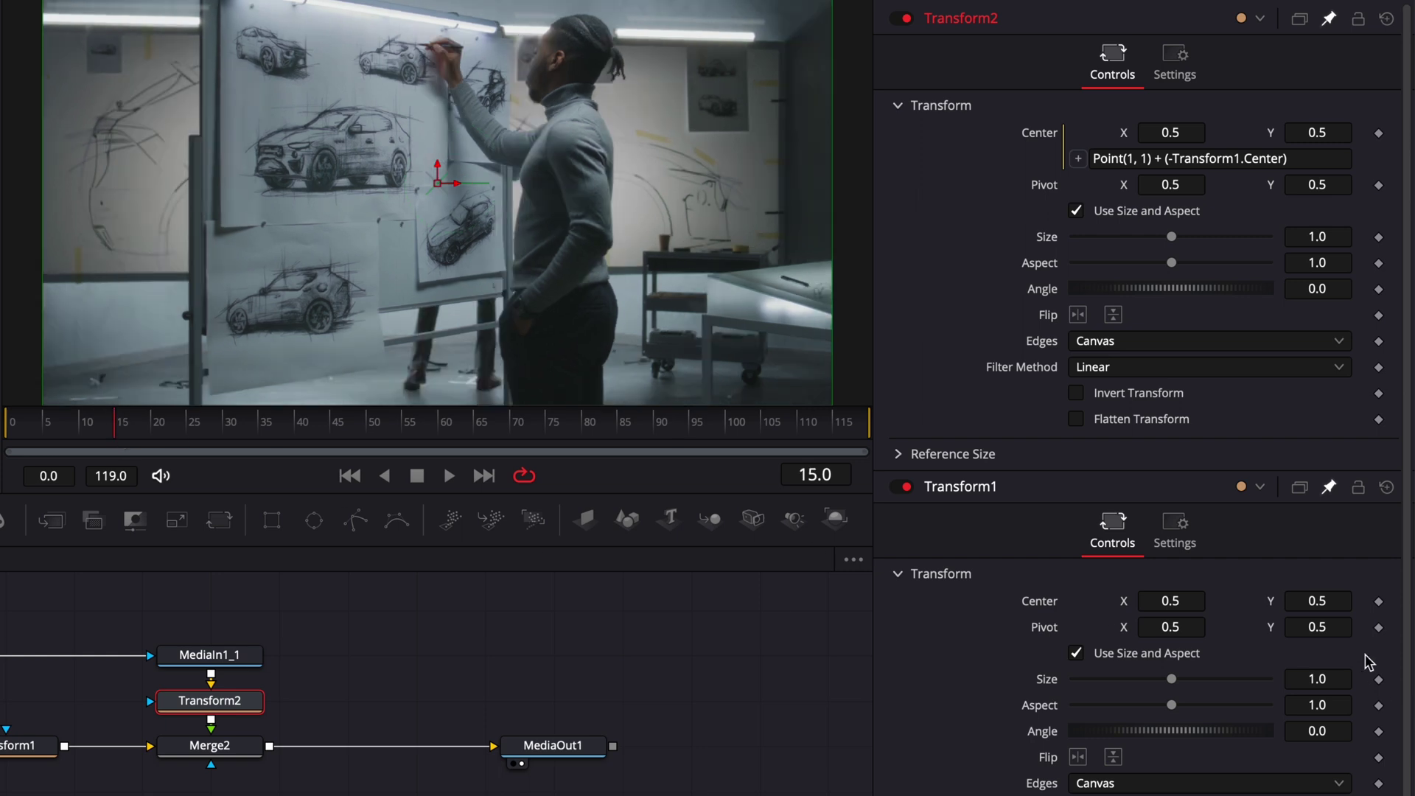
{"action": "left_click", "coordinate": [1378, 601]}
{"action": "left_click", "coordinate": [230, 433]}
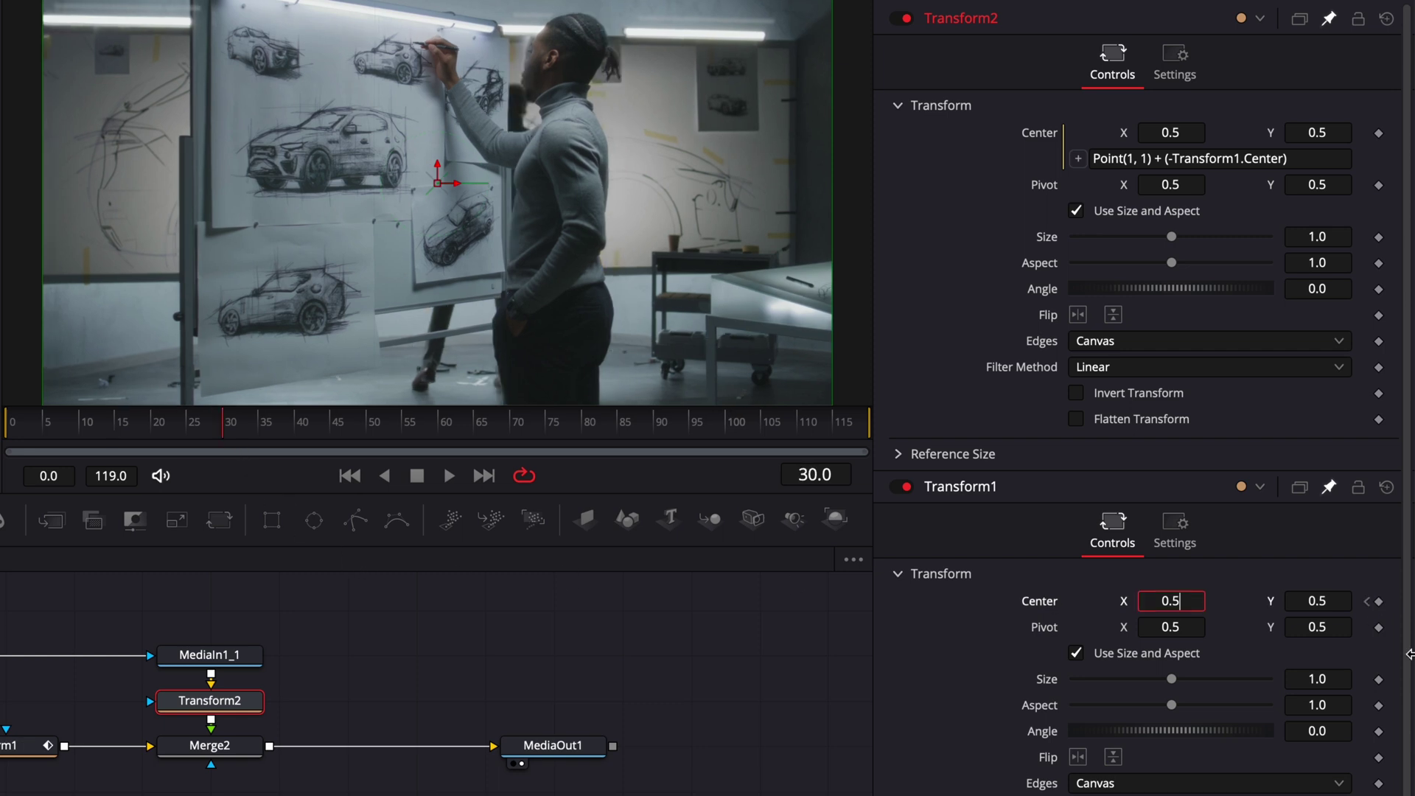
{"action": "key", "text": "Return"}
{"action": "key", "text": "space"}
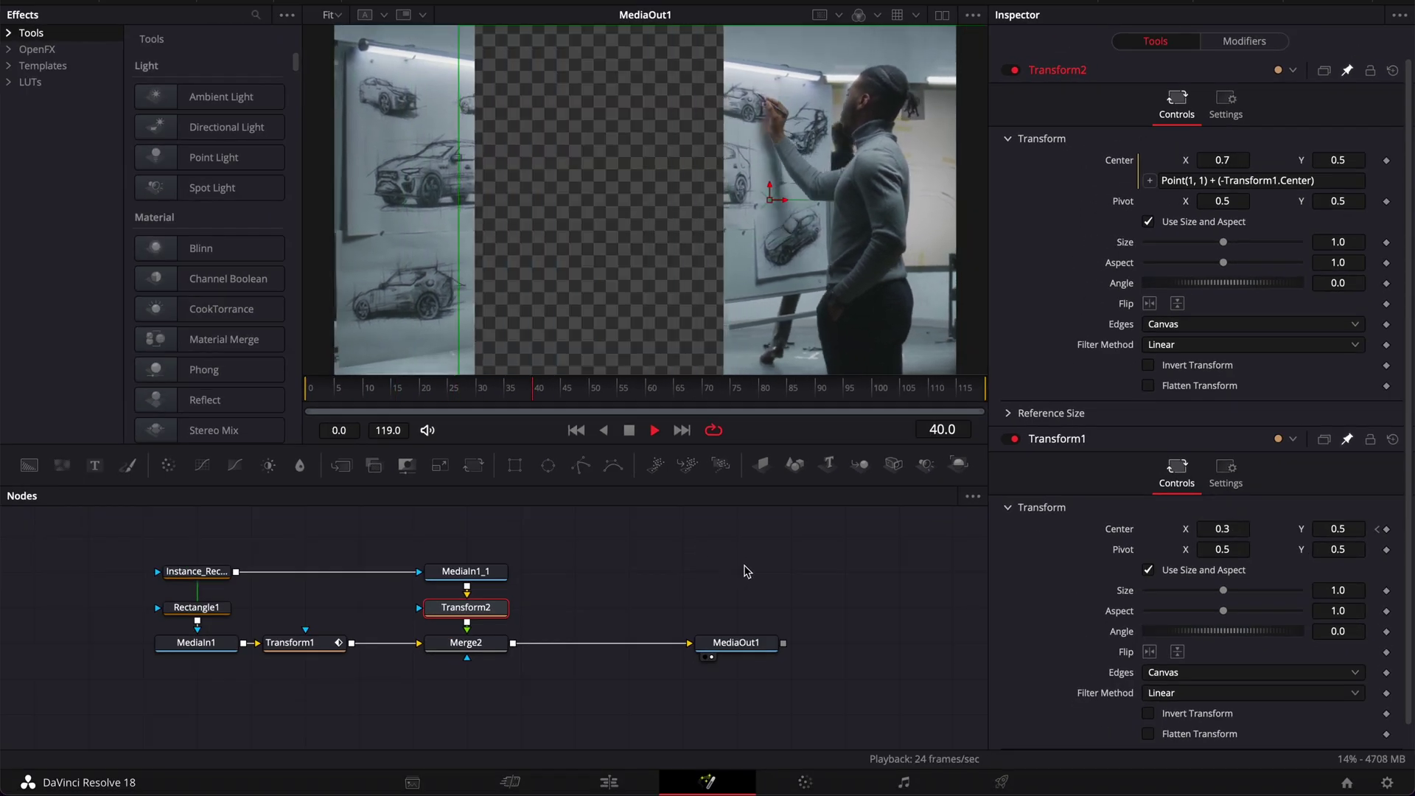
{"action": "key", "text": "space"}
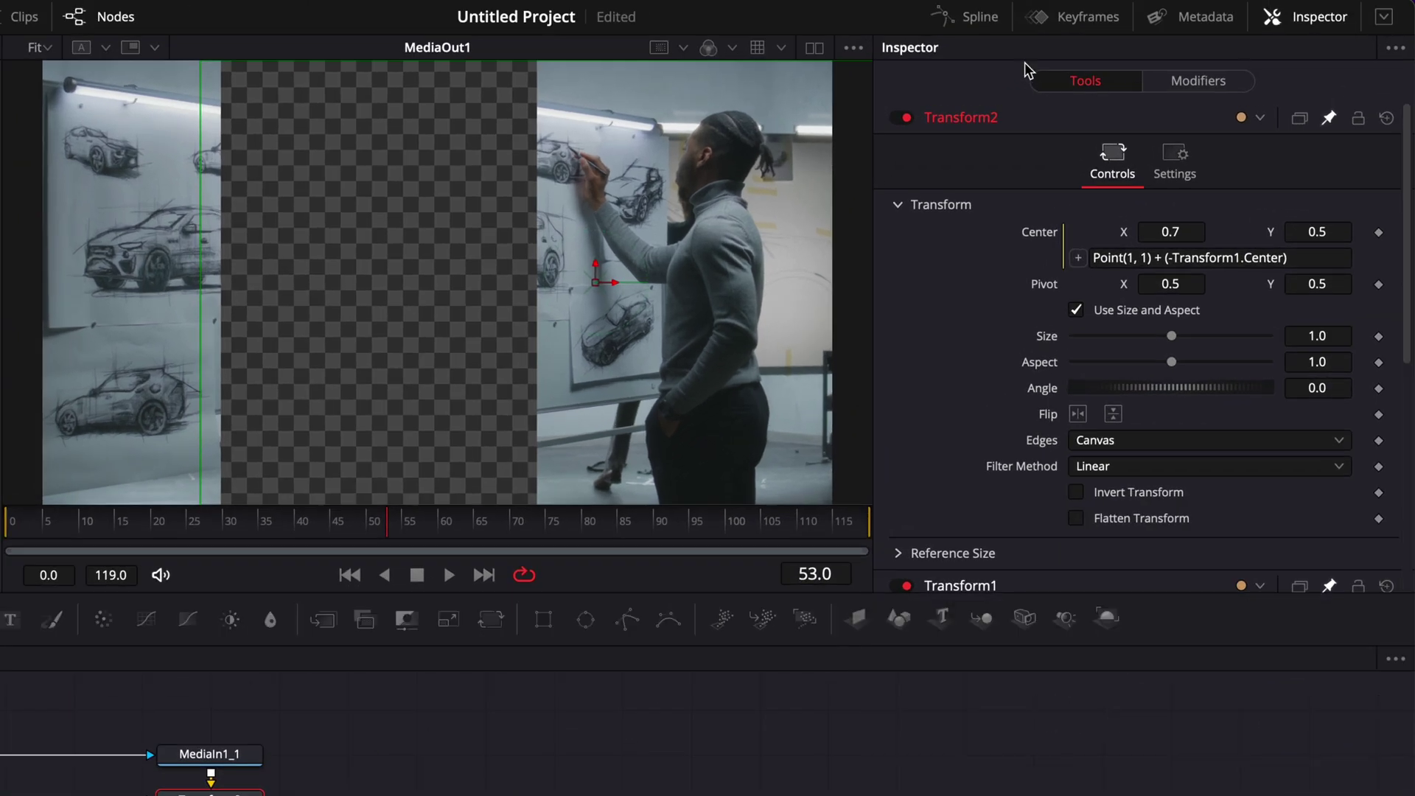
Step: In the Spline panel, smooth Transform1's Displacement keyframes and lengthen the Ease In to 74.4
{"action": "left_click", "coordinate": [974, 18]}
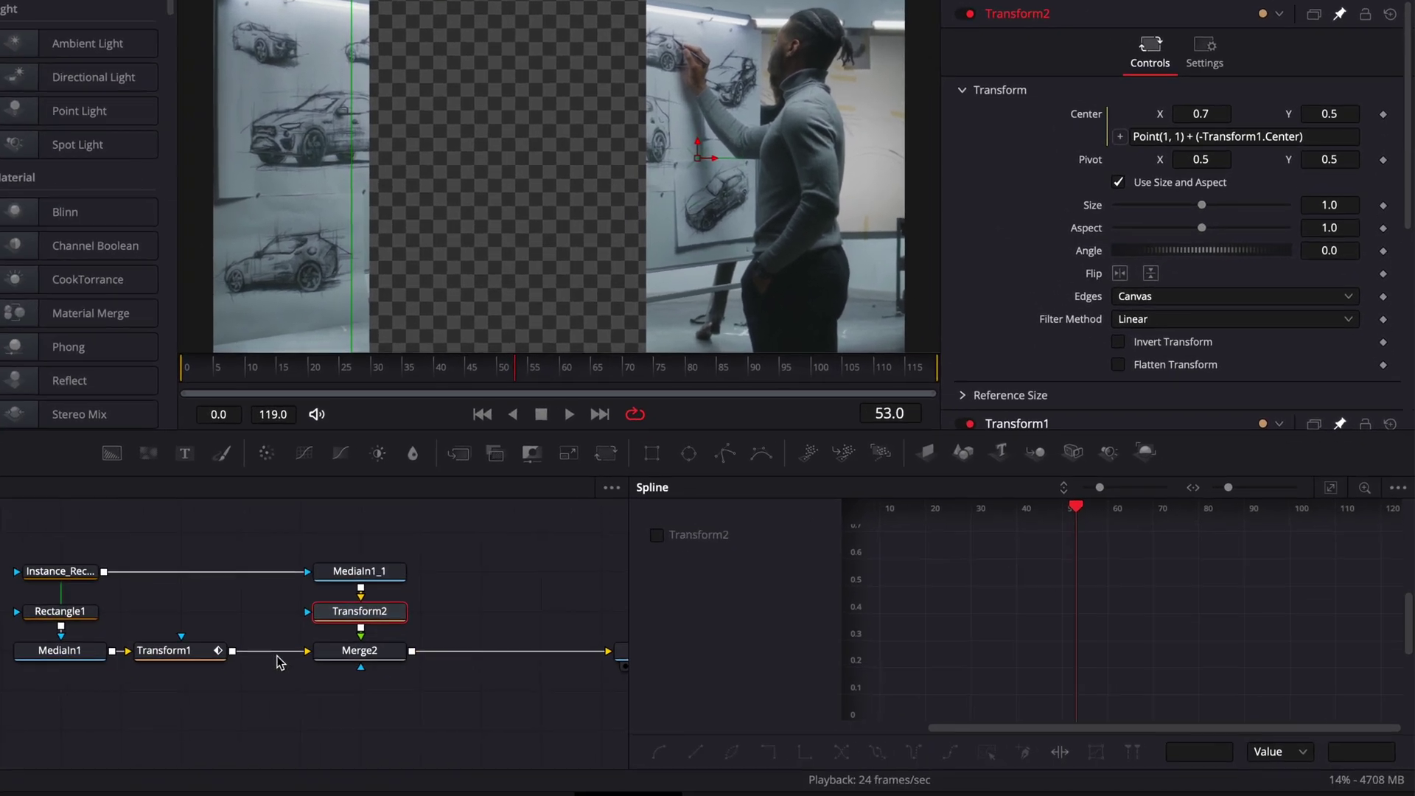
{"action": "left_click", "coordinate": [291, 672]}
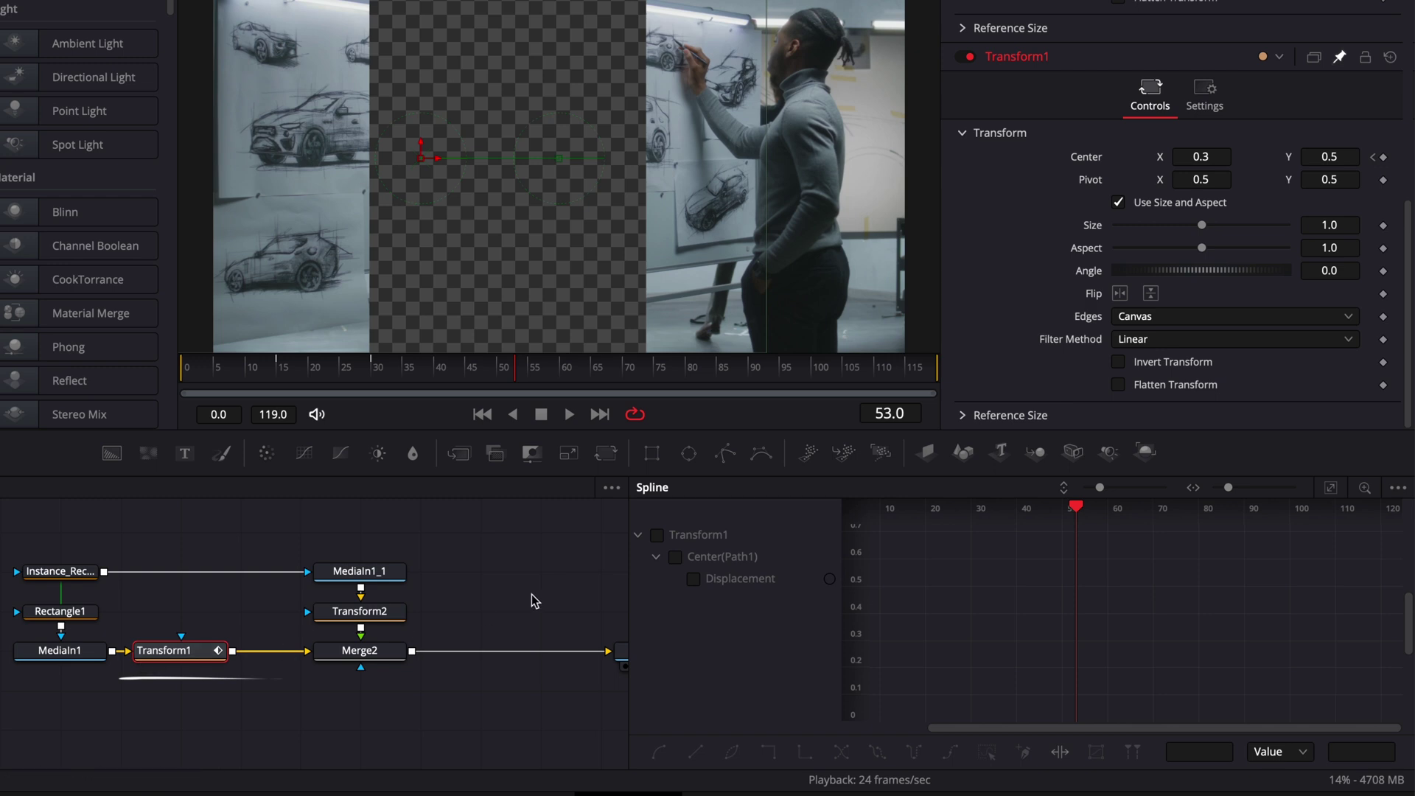
{"action": "left_click", "coordinate": [658, 536]}
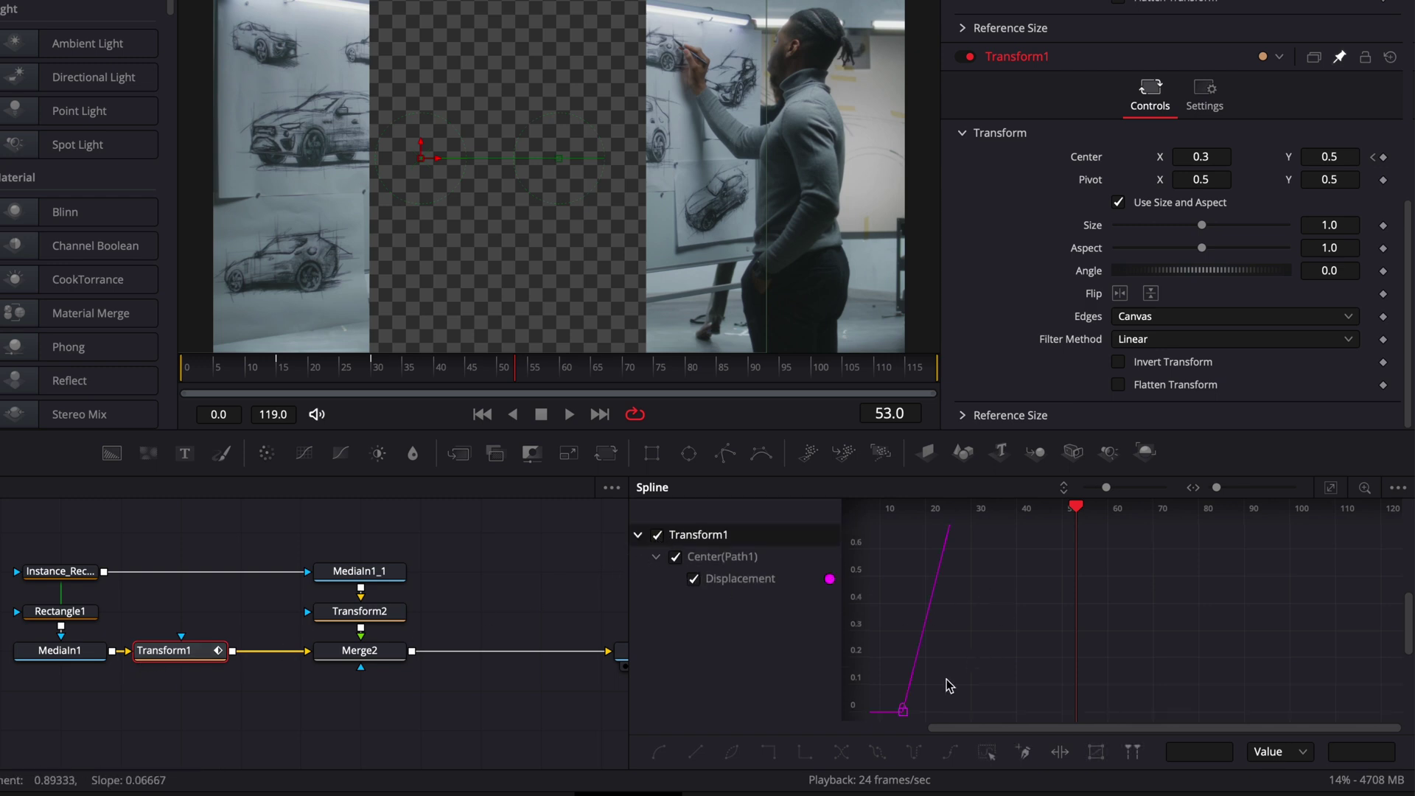
{"action": "left_click", "coordinate": [1330, 488]}
{"action": "left_click_drag", "start_coordinate": [889, 719], "coordinate": [1410, 526]}
{"action": "key", "text": "s"}
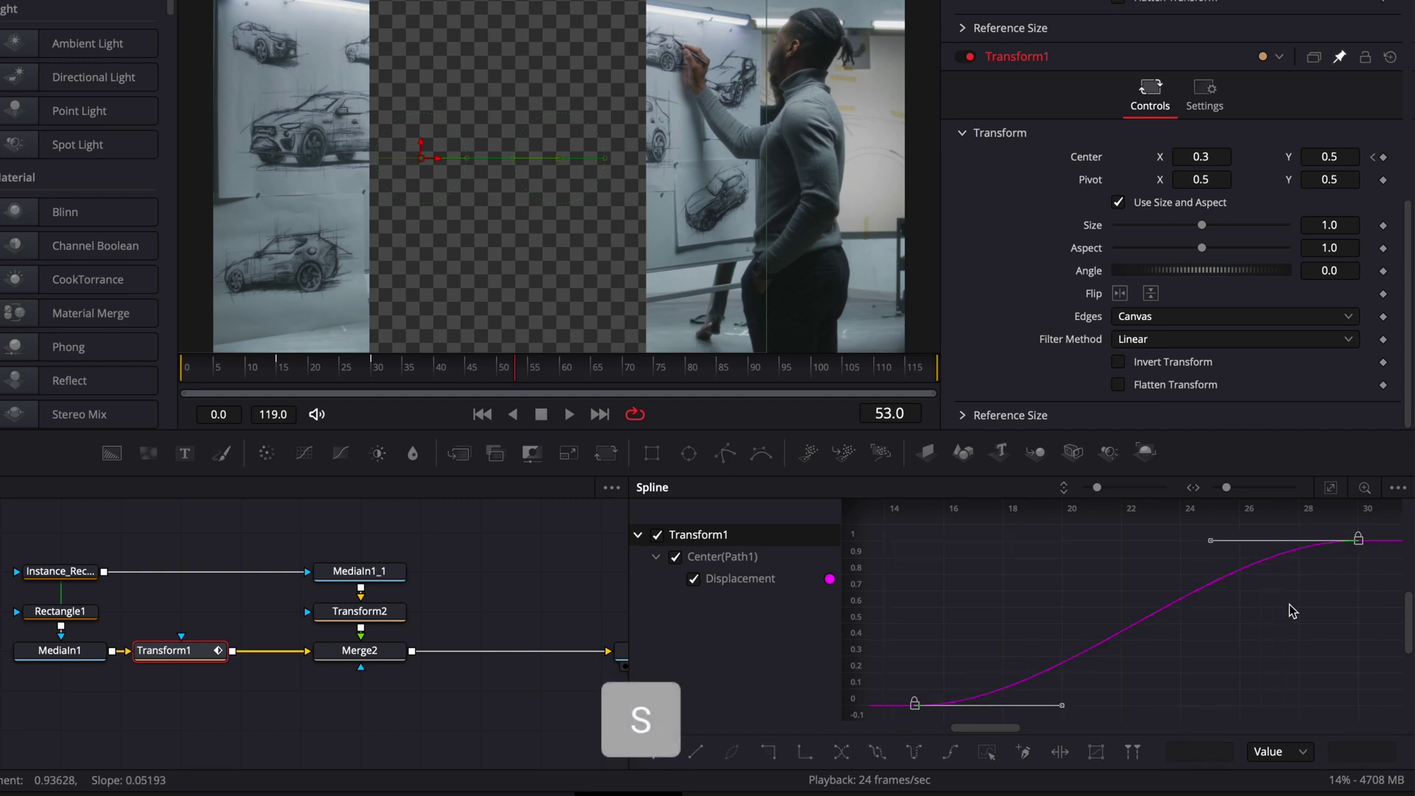
{"action": "key", "text": "t"}
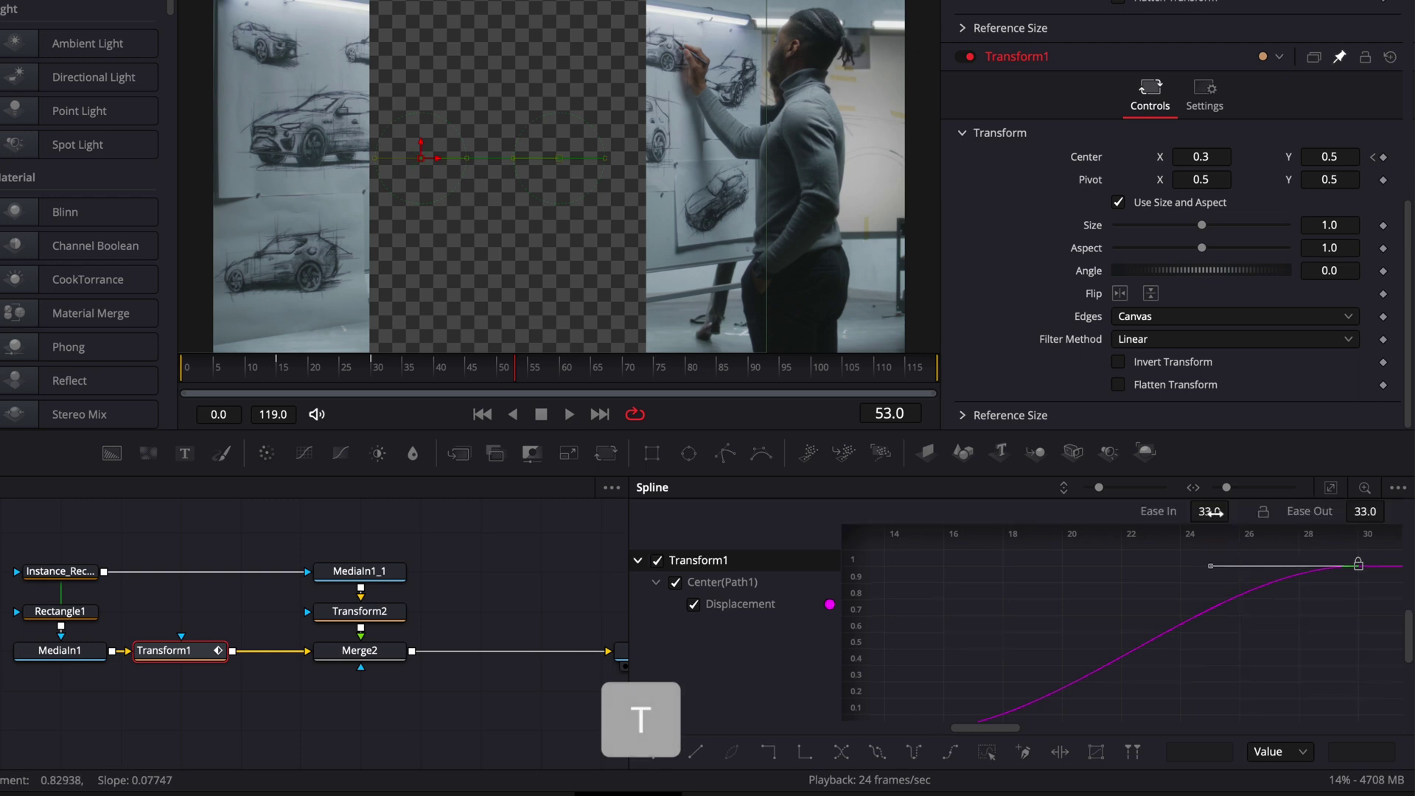
{"action": "left_click_drag", "start_coordinate": [1210, 511], "coordinate": [1234, 509]}
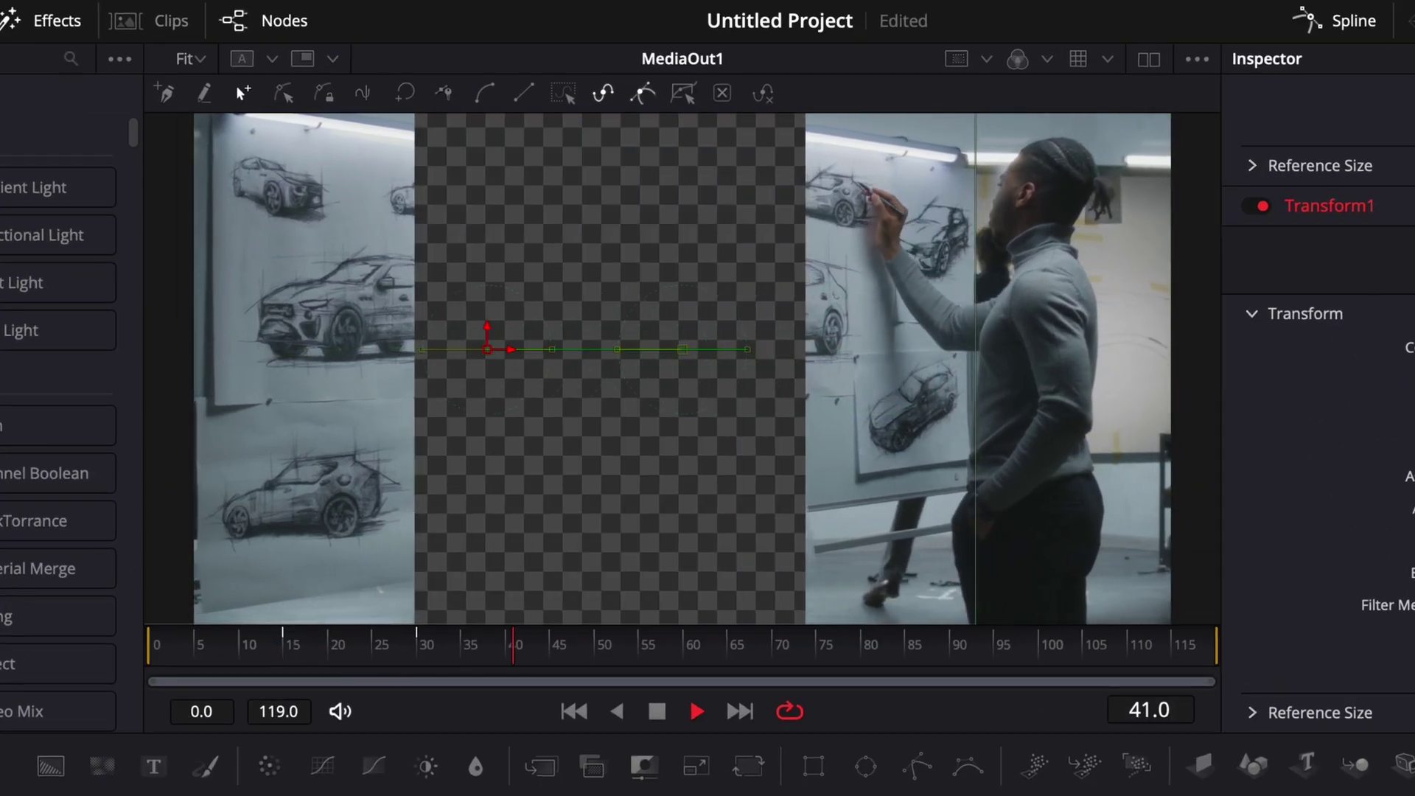
Step: Set Rectangle1's Center X to 0.976, slide it to about 0.76, and raise Corner Radius to 1.0
{"action": "key", "text": "space"}
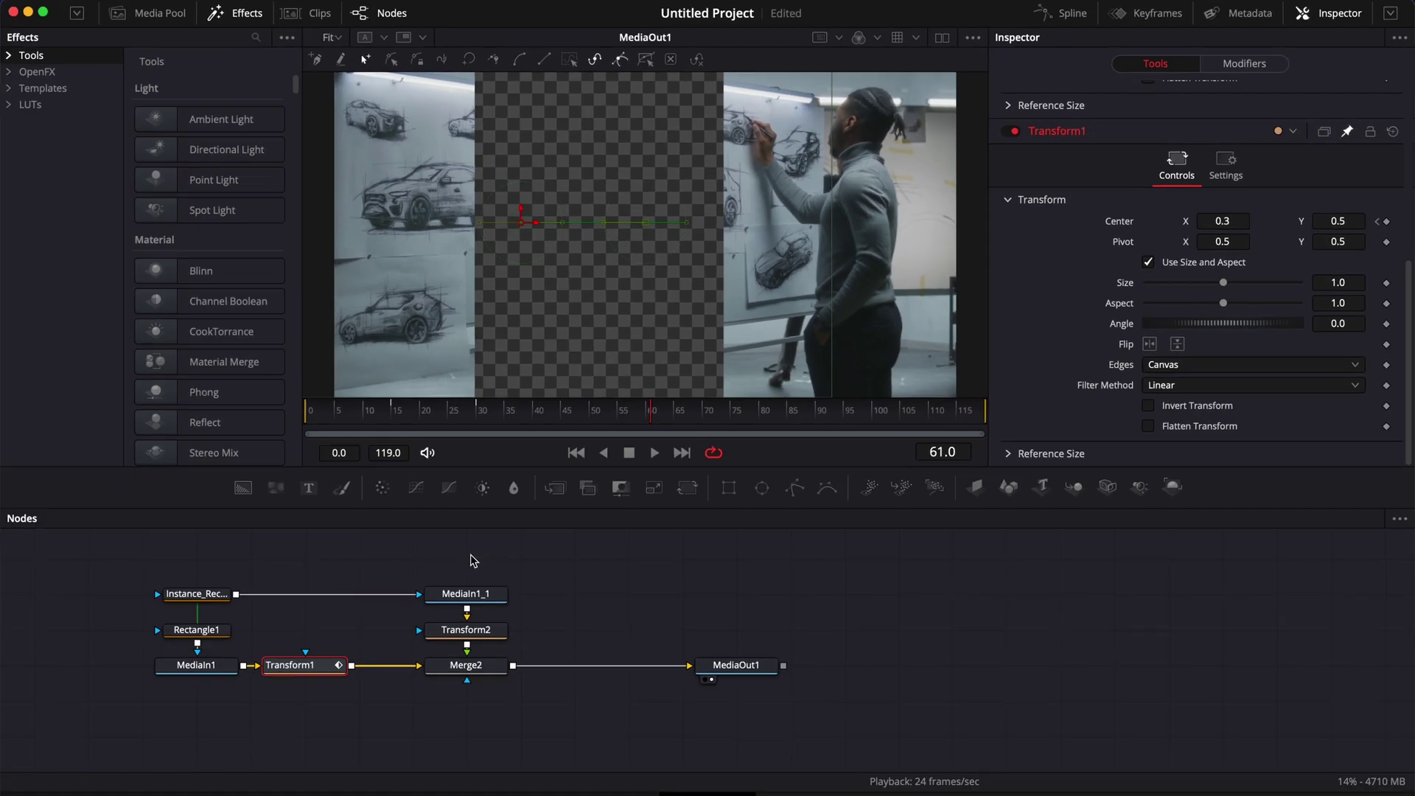
{"action": "left_click", "coordinate": [191, 637]}
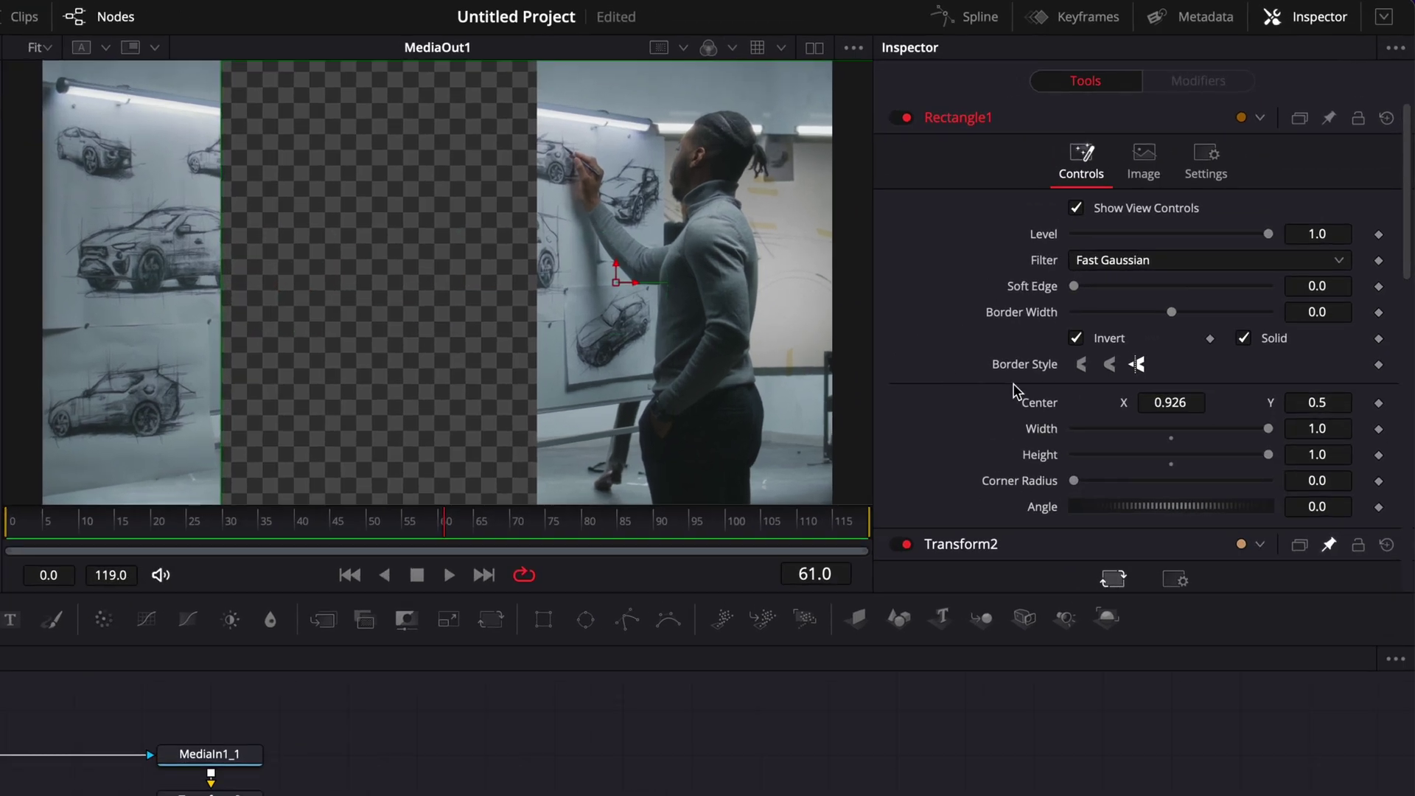
{"action": "left_click", "coordinate": [1172, 402]}
{"action": "type", "text": "0.976"}
{"action": "key", "text": "Return"}
{"action": "left_click_drag", "start_coordinate": [656, 281], "coordinate": [487, 282]}
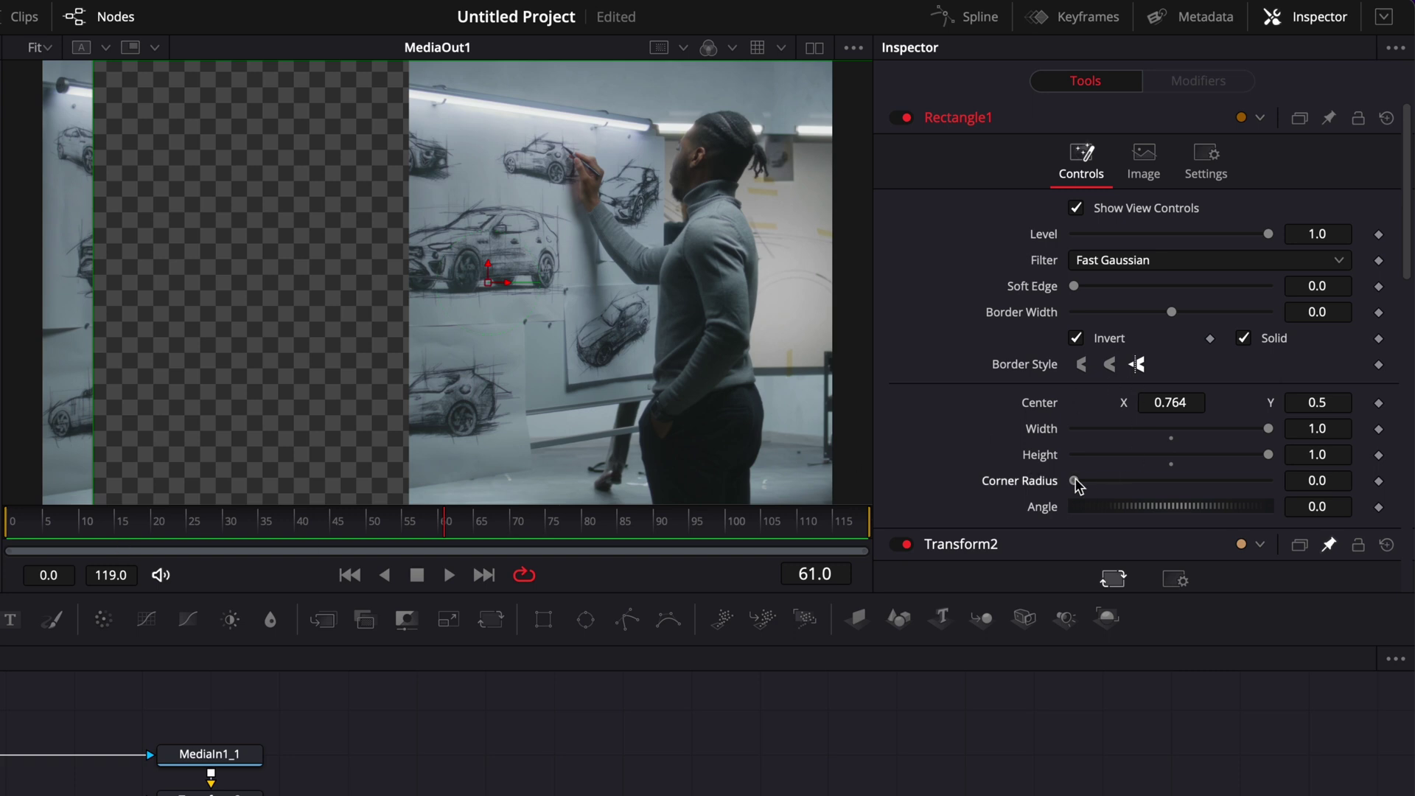
{"action": "left_click_drag", "start_coordinate": [1074, 480], "coordinate": [1313, 511]}
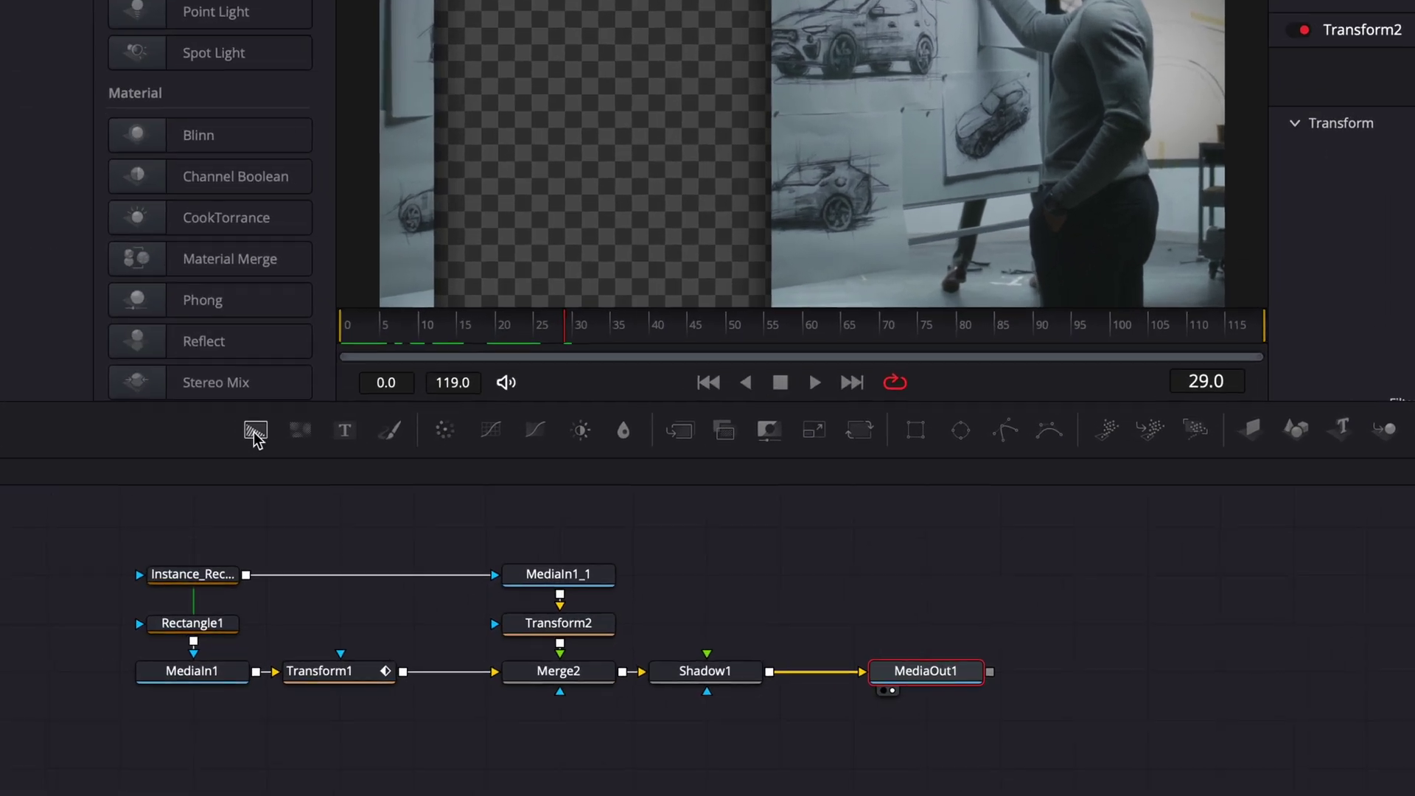
Step: Add a Background1 node, disconnect Shadow1 from the output, and connect Merge2_1 to MediaOut1
{"action": "left_click_drag", "start_coordinate": [241, 487], "coordinate": [734, 633]}
{"action": "left_click_drag", "start_coordinate": [914, 628], "coordinate": [785, 741]}
{"action": "left_click_drag", "start_coordinate": [858, 671], "coordinate": [766, 587]}
{"action": "left_click_drag", "start_coordinate": [770, 671], "coordinate": [843, 720]}
{"action": "left_click_drag", "start_coordinate": [914, 674], "coordinate": [1134, 723]}
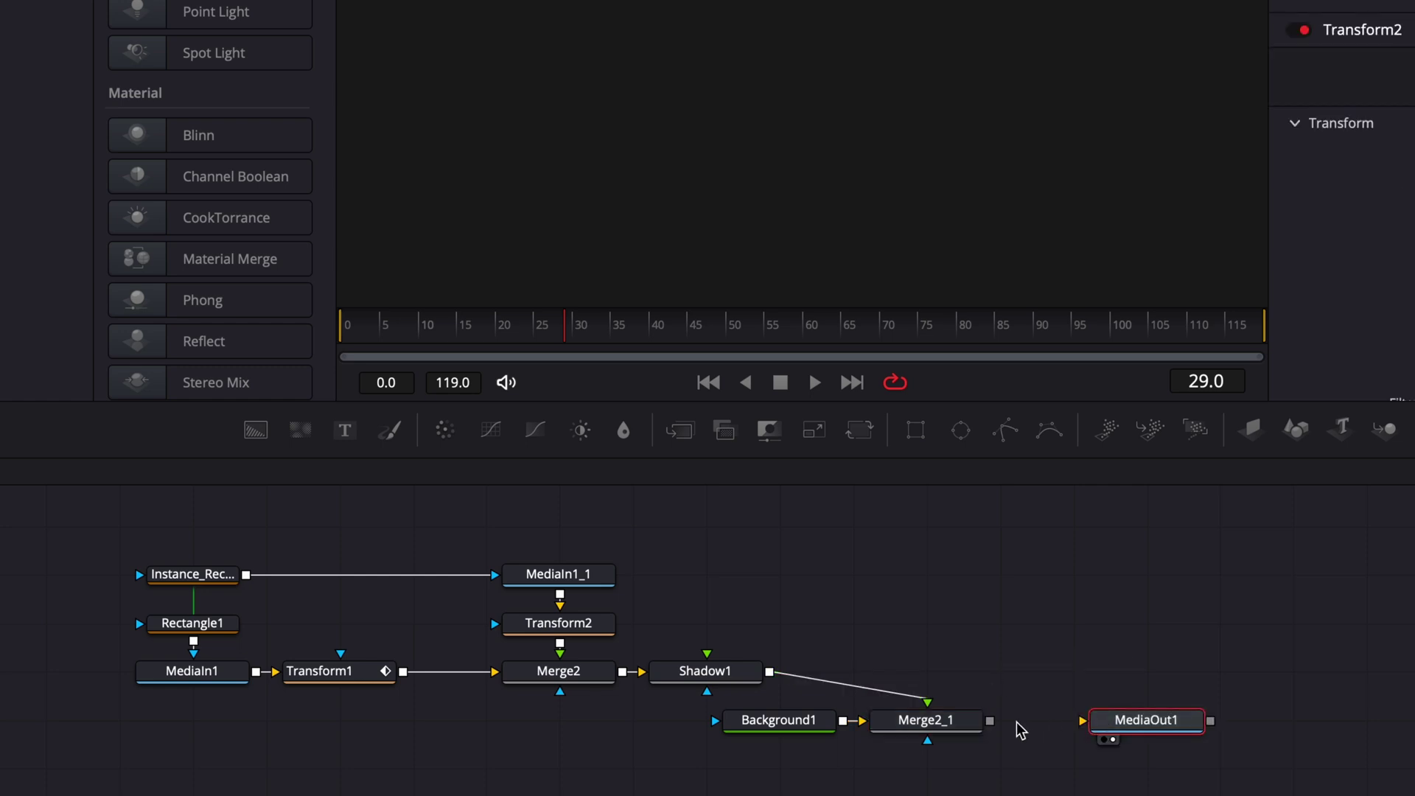
{"action": "left_click_drag", "start_coordinate": [990, 721], "coordinate": [1089, 722]}
Step: Make Background1 a gradient with a red start colour
{"action": "left_click", "coordinate": [748, 722]}
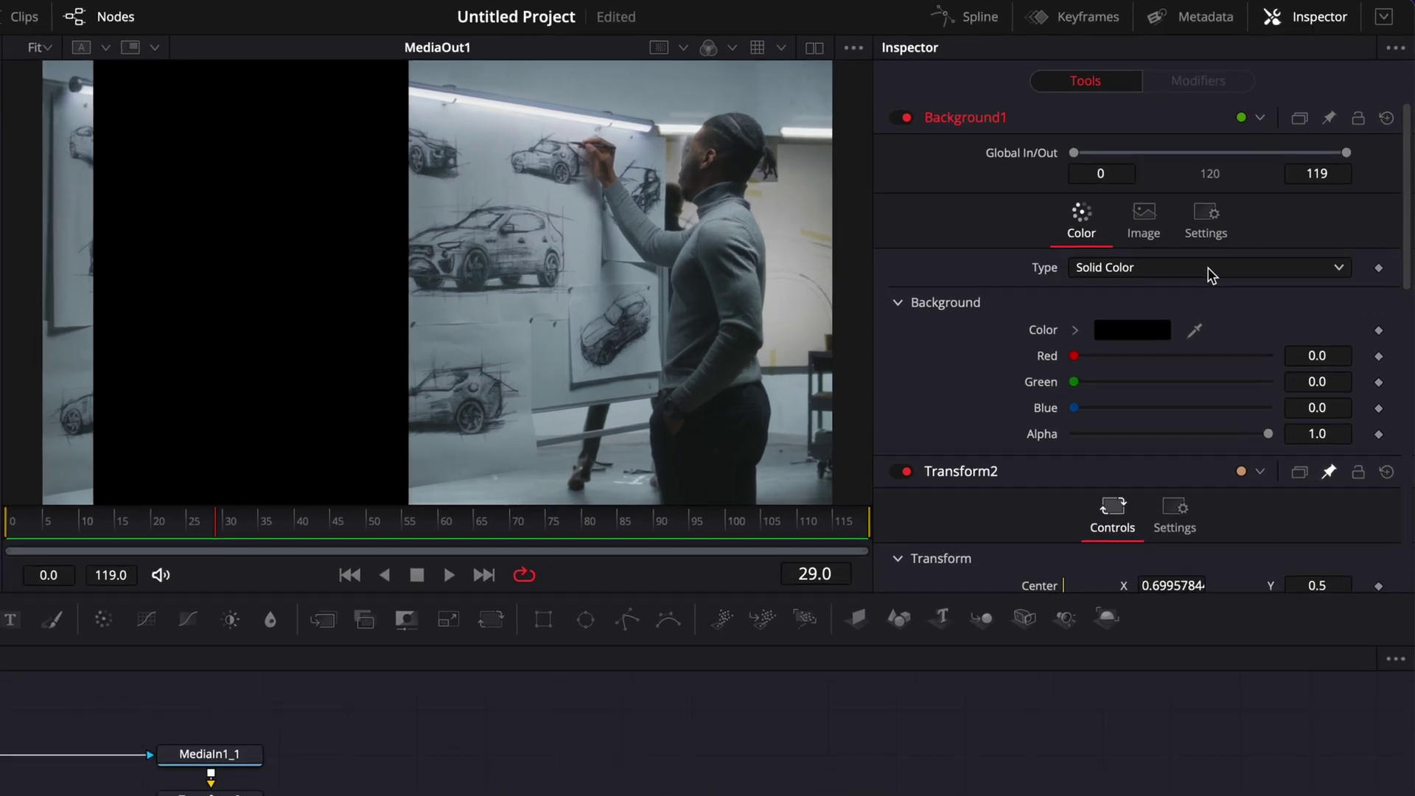
{"action": "left_click", "coordinate": [1211, 275]}
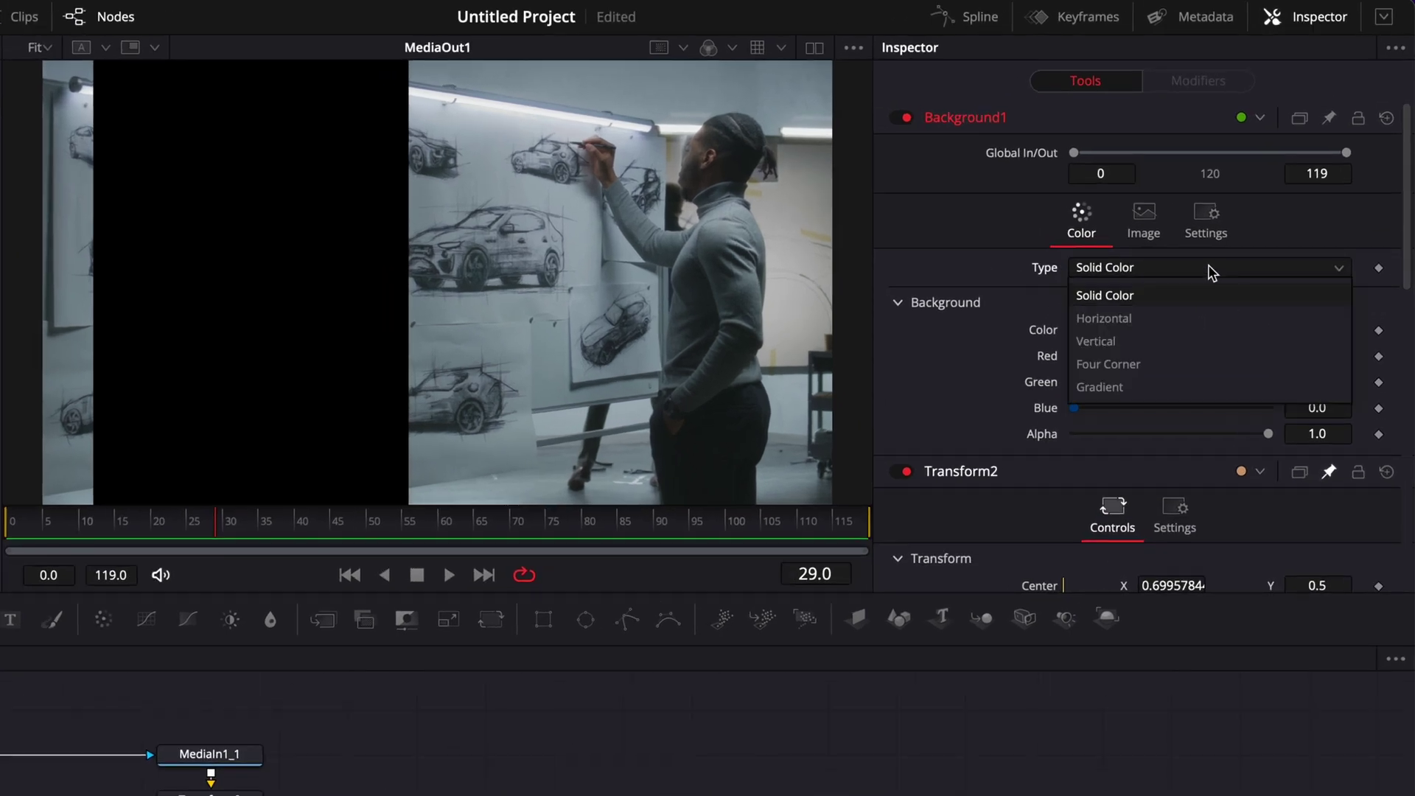
{"action": "left_click", "coordinate": [1125, 387]}
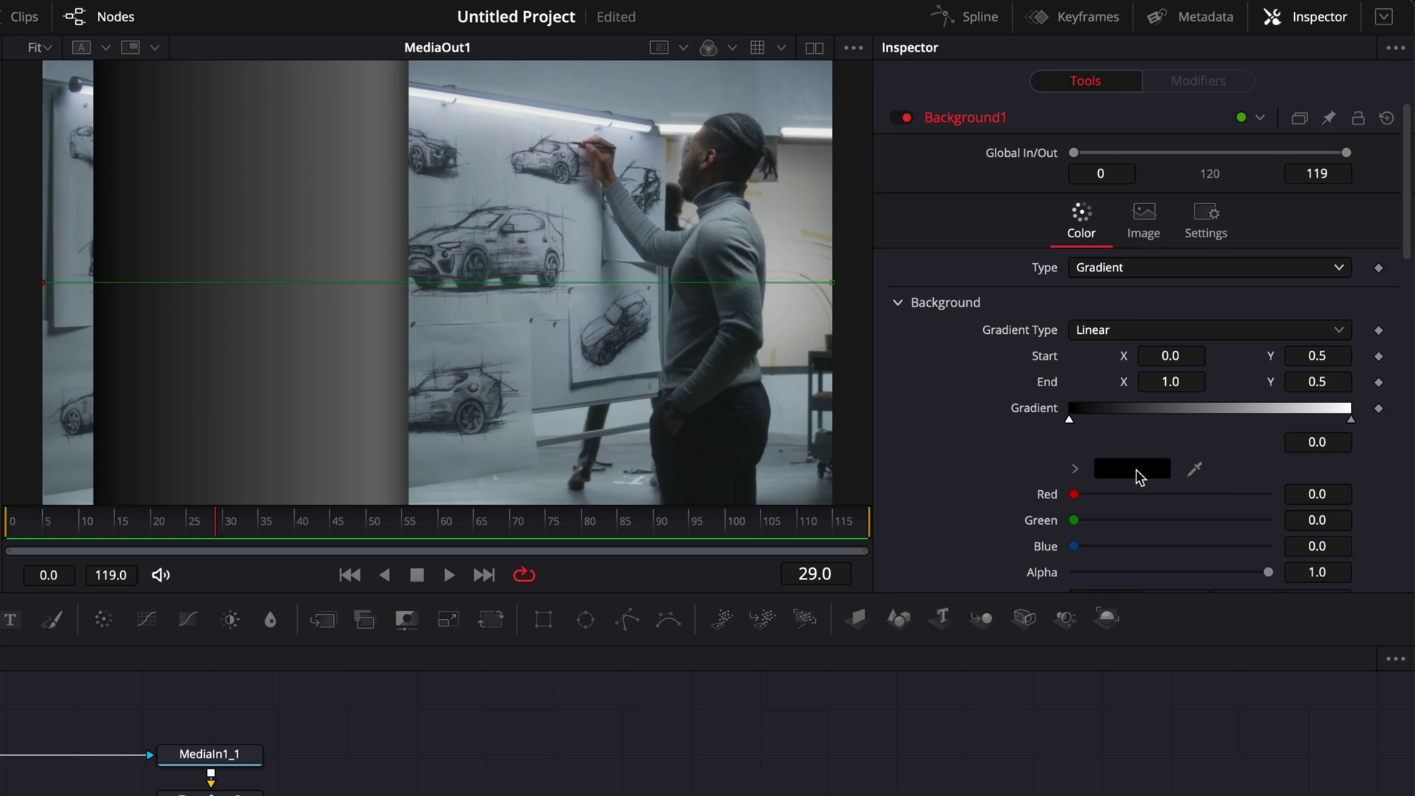
{"action": "left_click", "coordinate": [1136, 471]}
{"action": "left_click", "coordinate": [908, 391]}
{"action": "left_click", "coordinate": [889, 614]}
{"action": "left_click", "coordinate": [1010, 744]}
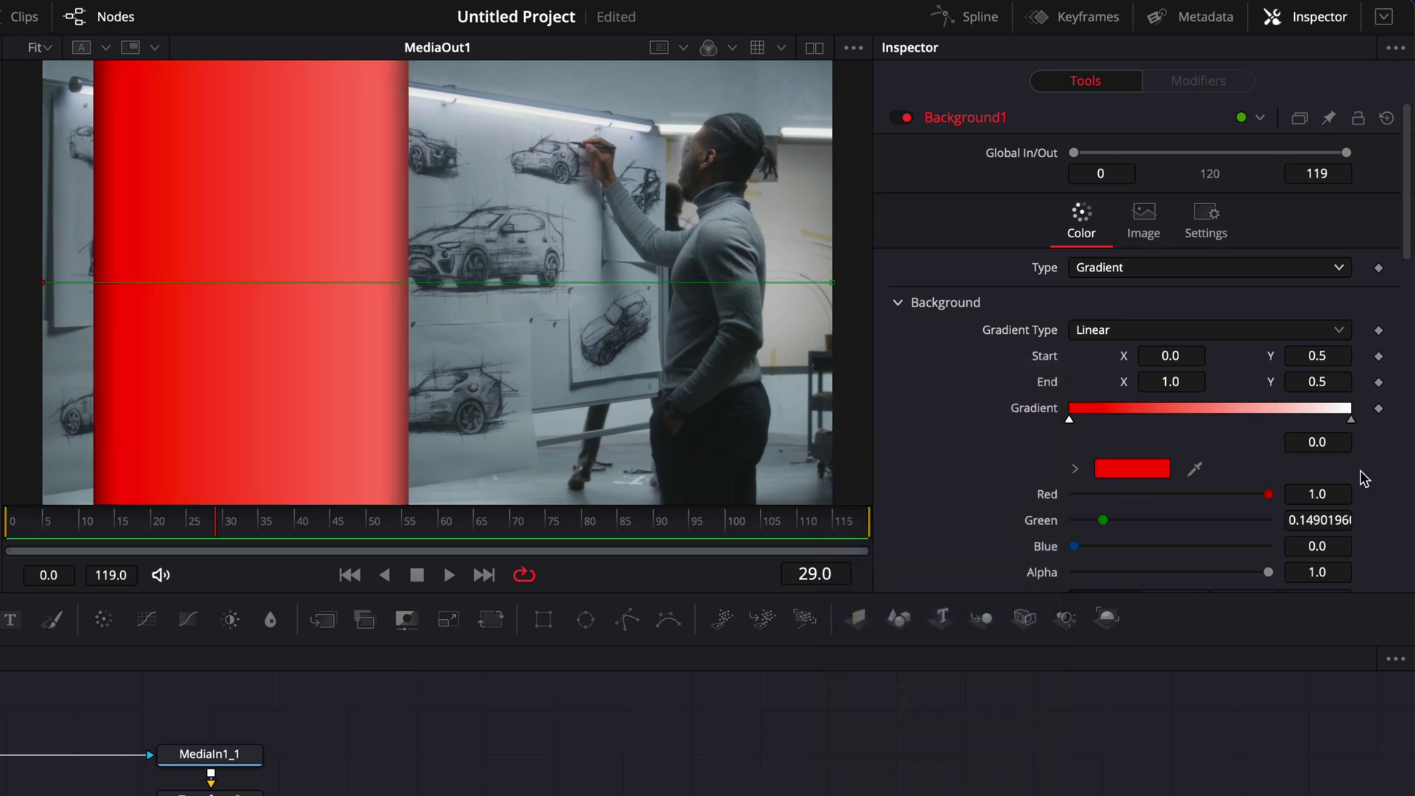
Step: Set the gradient's end stop to purple and drag its start and end handles across the panel
{"action": "left_click", "coordinate": [1351, 419]}
{"action": "left_click", "coordinate": [1114, 472]}
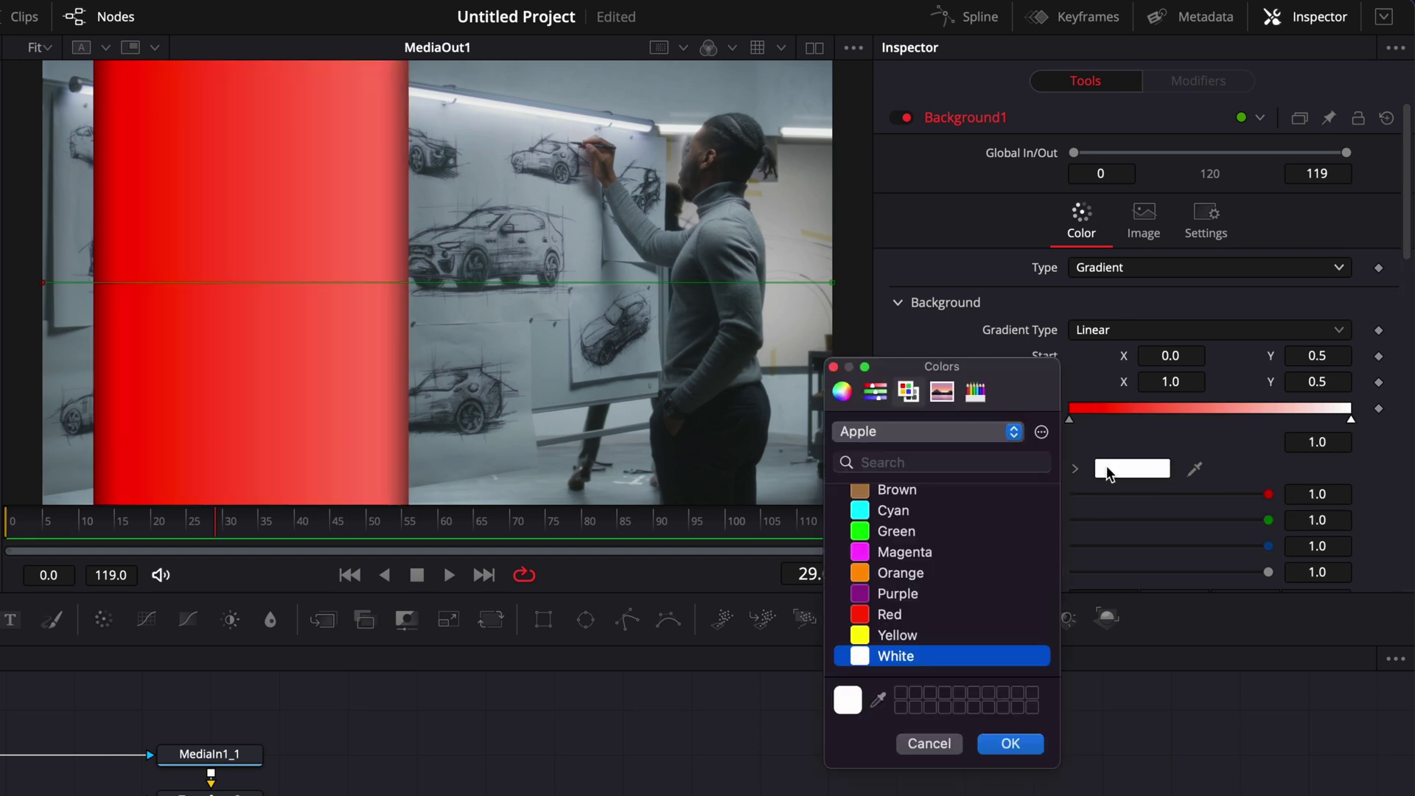
{"action": "left_click", "coordinate": [863, 596]}
{"action": "left_click", "coordinate": [1010, 744]}
{"action": "left_click_drag", "start_coordinate": [41, 287], "coordinate": [68, 490]}
{"action": "left_click_drag", "start_coordinate": [830, 284], "coordinate": [428, 303]}
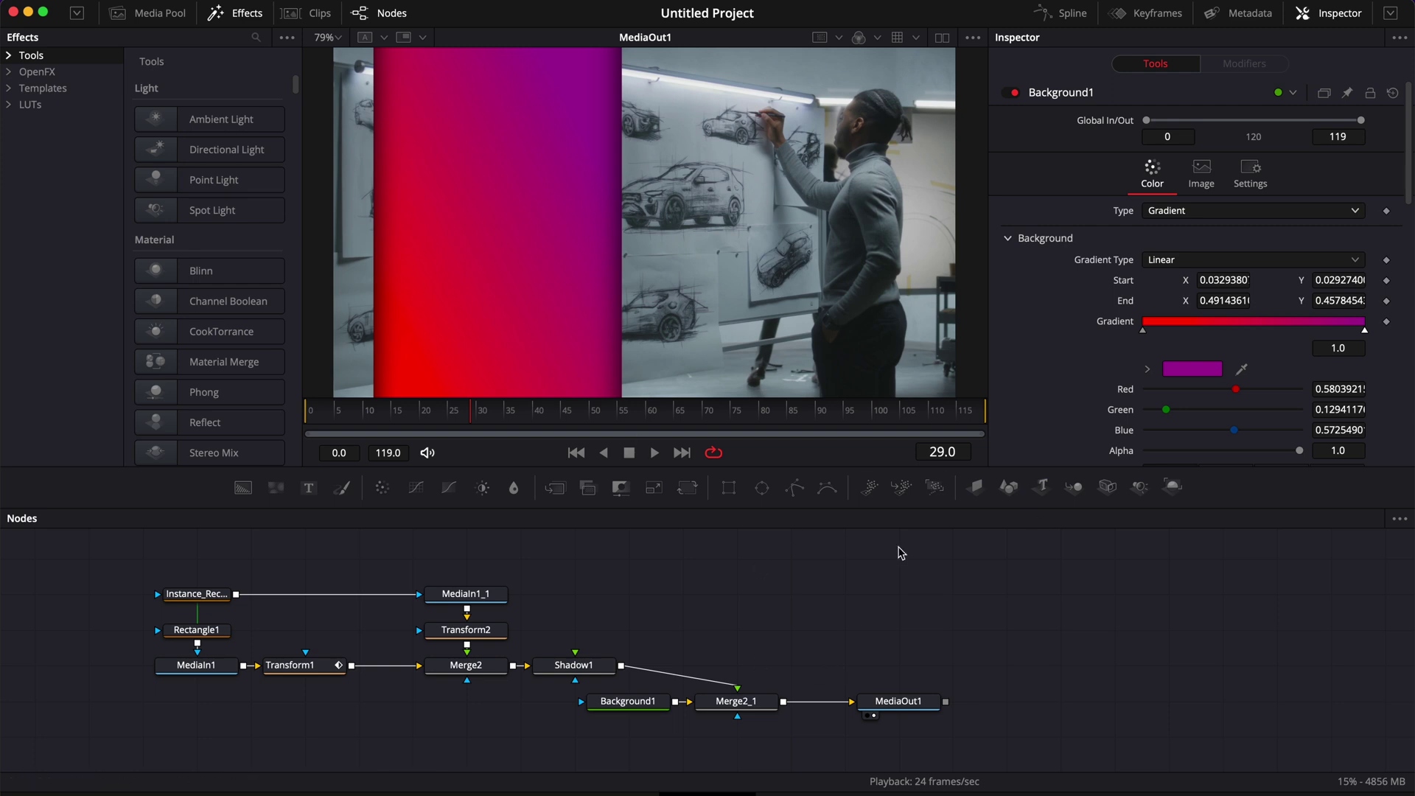
Step: Return to the Edit page and play back the split-open effect from the timeline start
{"action": "left_click", "coordinate": [736, 701]}
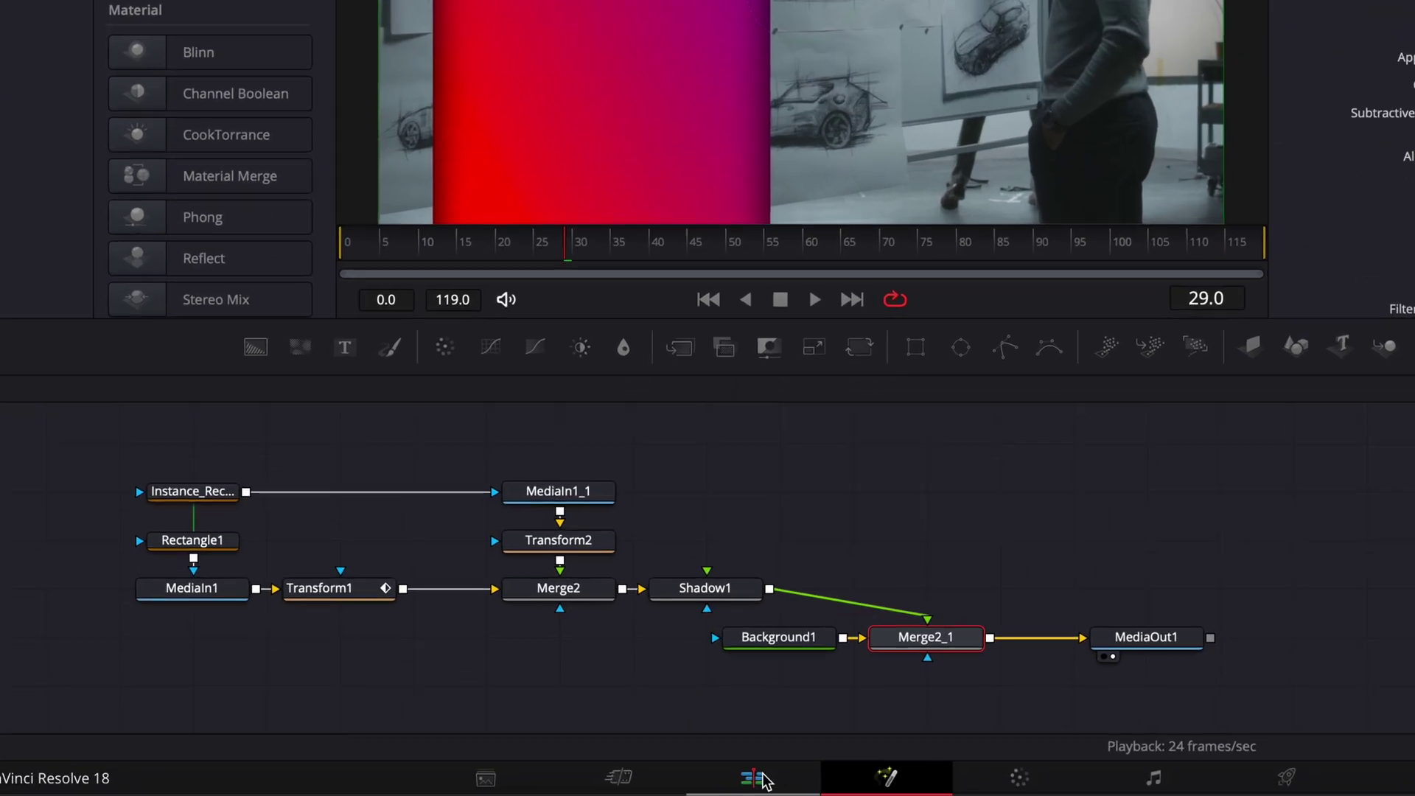
{"action": "left_click", "coordinate": [622, 794]}
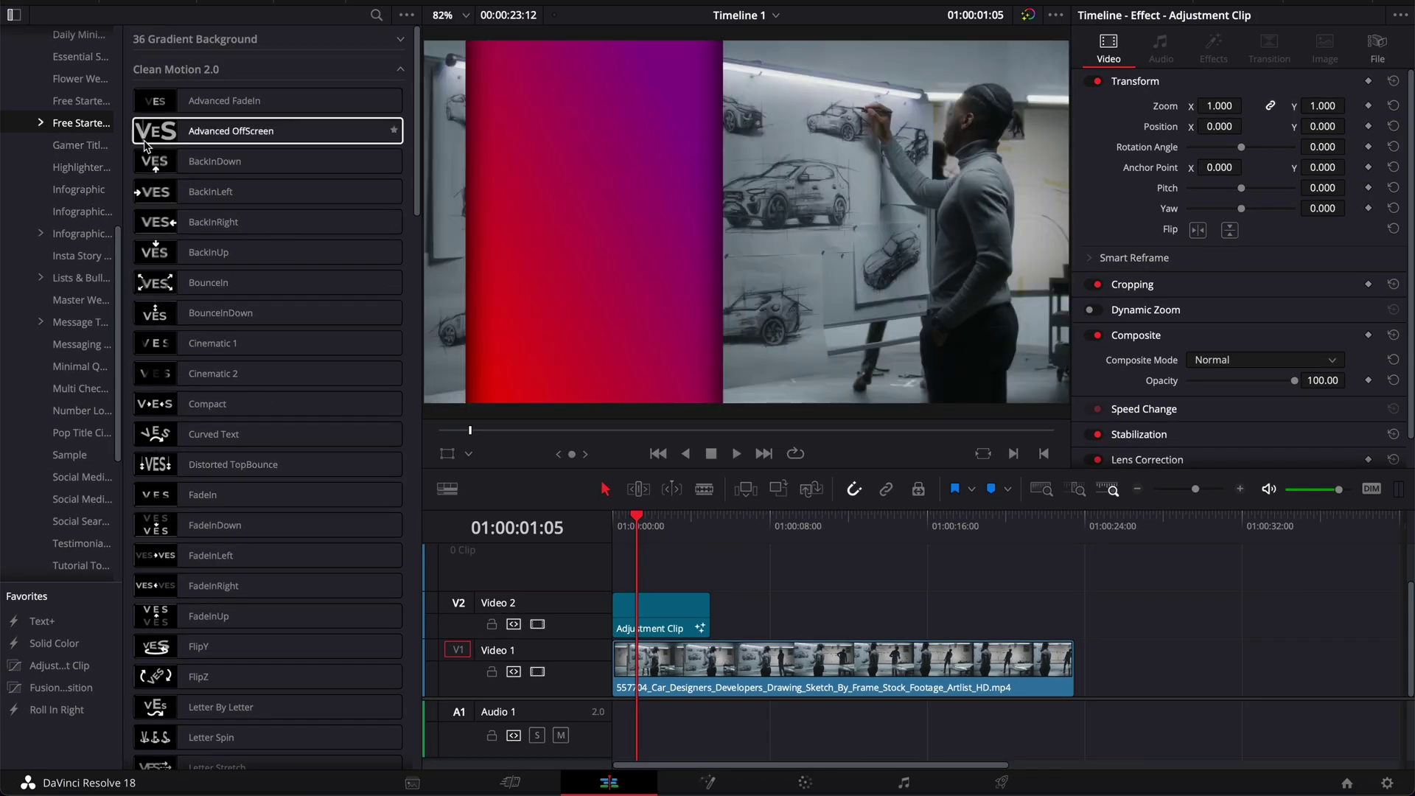
{"action": "key", "text": "Home"}
{"action": "key", "text": "space"}
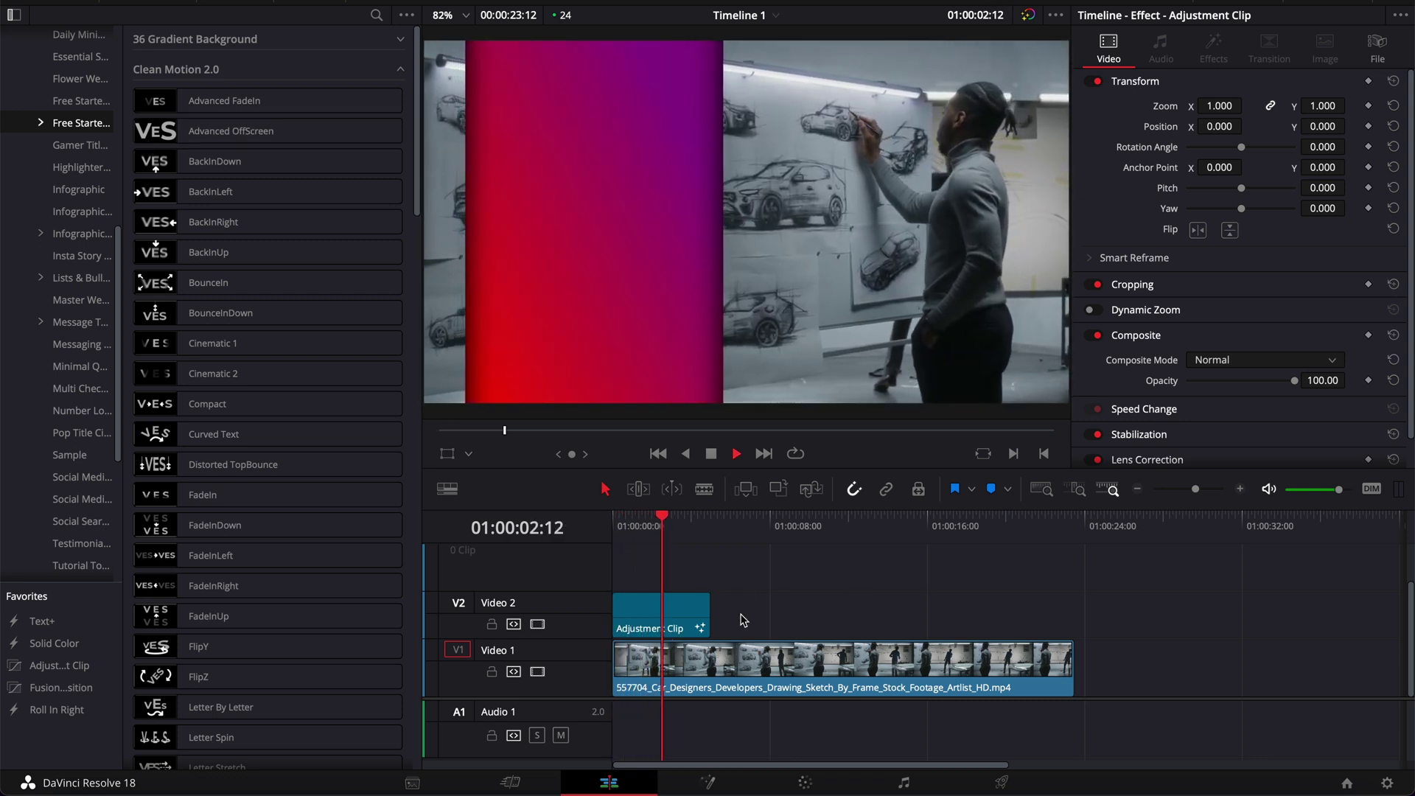
{"action": "key", "text": "space"}
{"action": "left_click", "coordinate": [663, 571]}
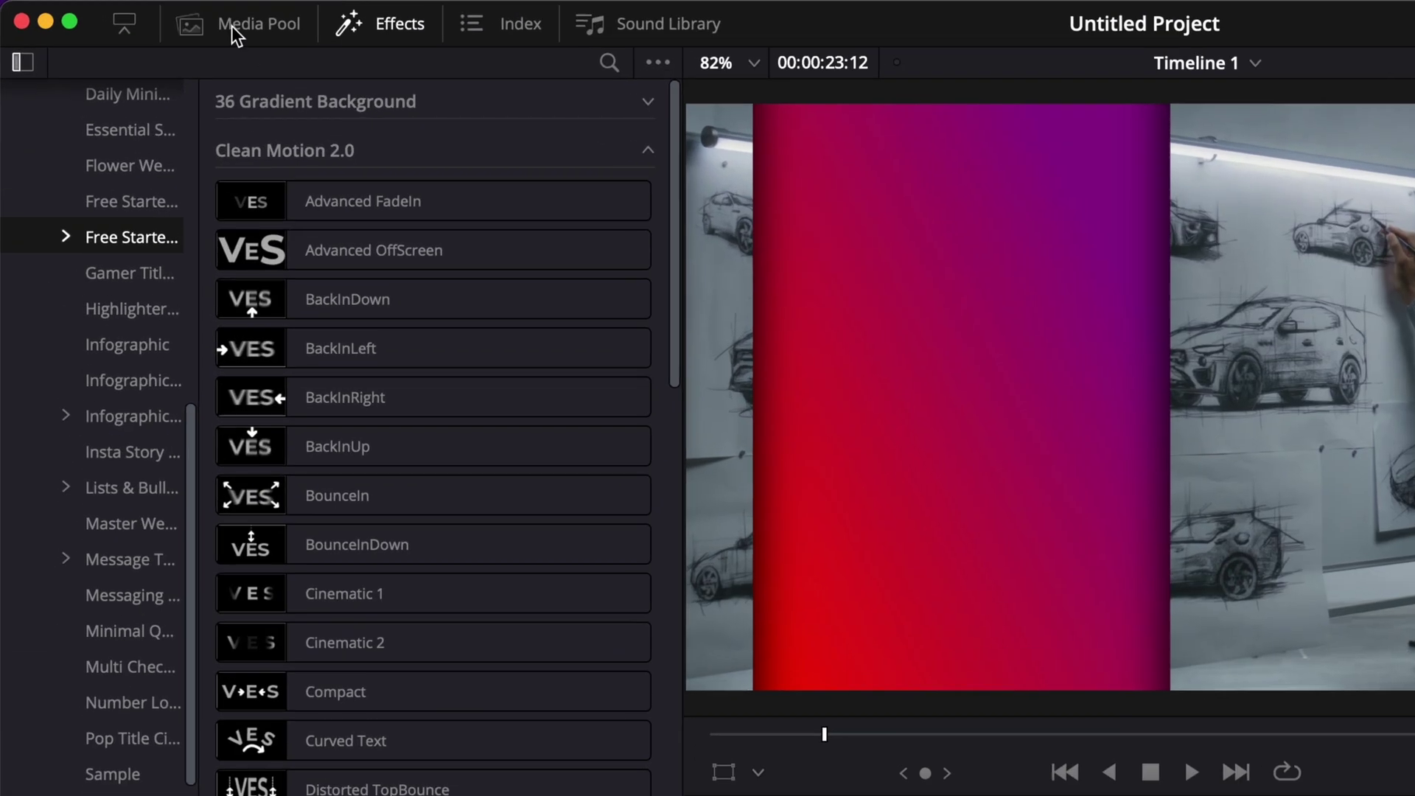
Step: Save the Video 2 Adjustment Clip into the Media Pool
{"action": "left_click", "coordinate": [214, 23]}
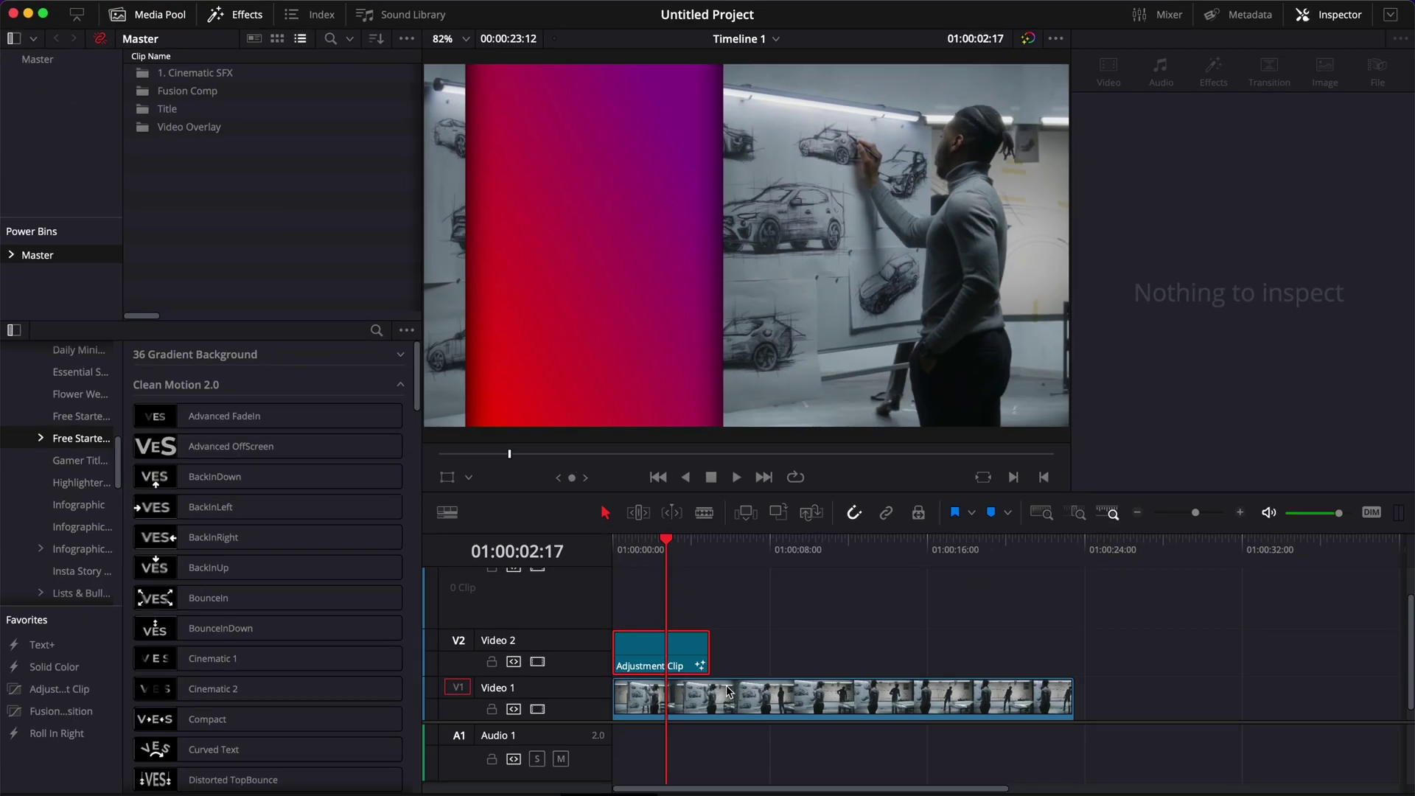
{"action": "left_click", "coordinate": [1081, 795]}
{"action": "left_click_drag", "start_coordinate": [454, 366], "coordinate": [243, 201]}
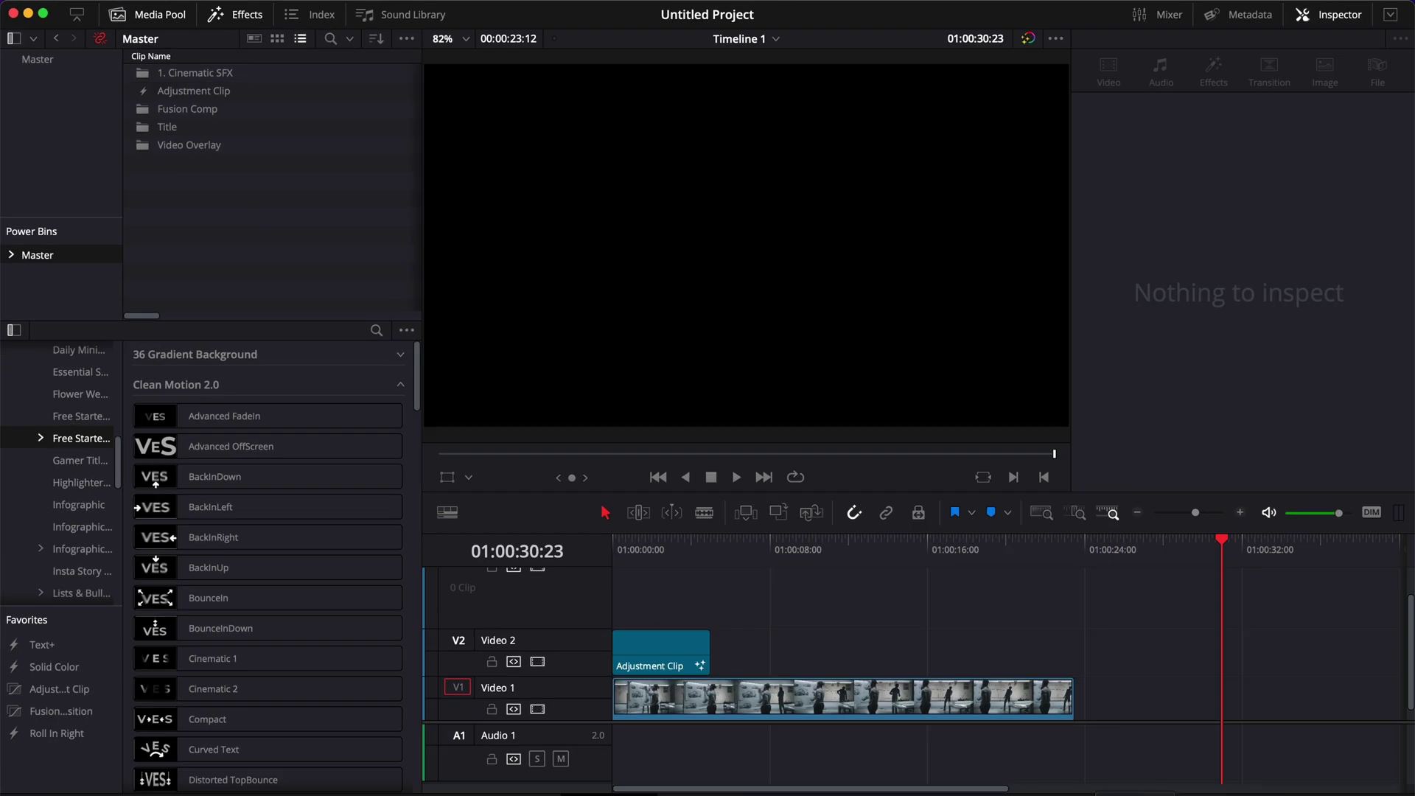
Step: Add the two-men desk clip to V1 at 1.380 zoom, with the saved Adjustment Clip above on V2
{"action": "left_click", "coordinate": [1139, 793]}
{"action": "left_click_drag", "start_coordinate": [1133, 790], "coordinate": [1279, 707]}
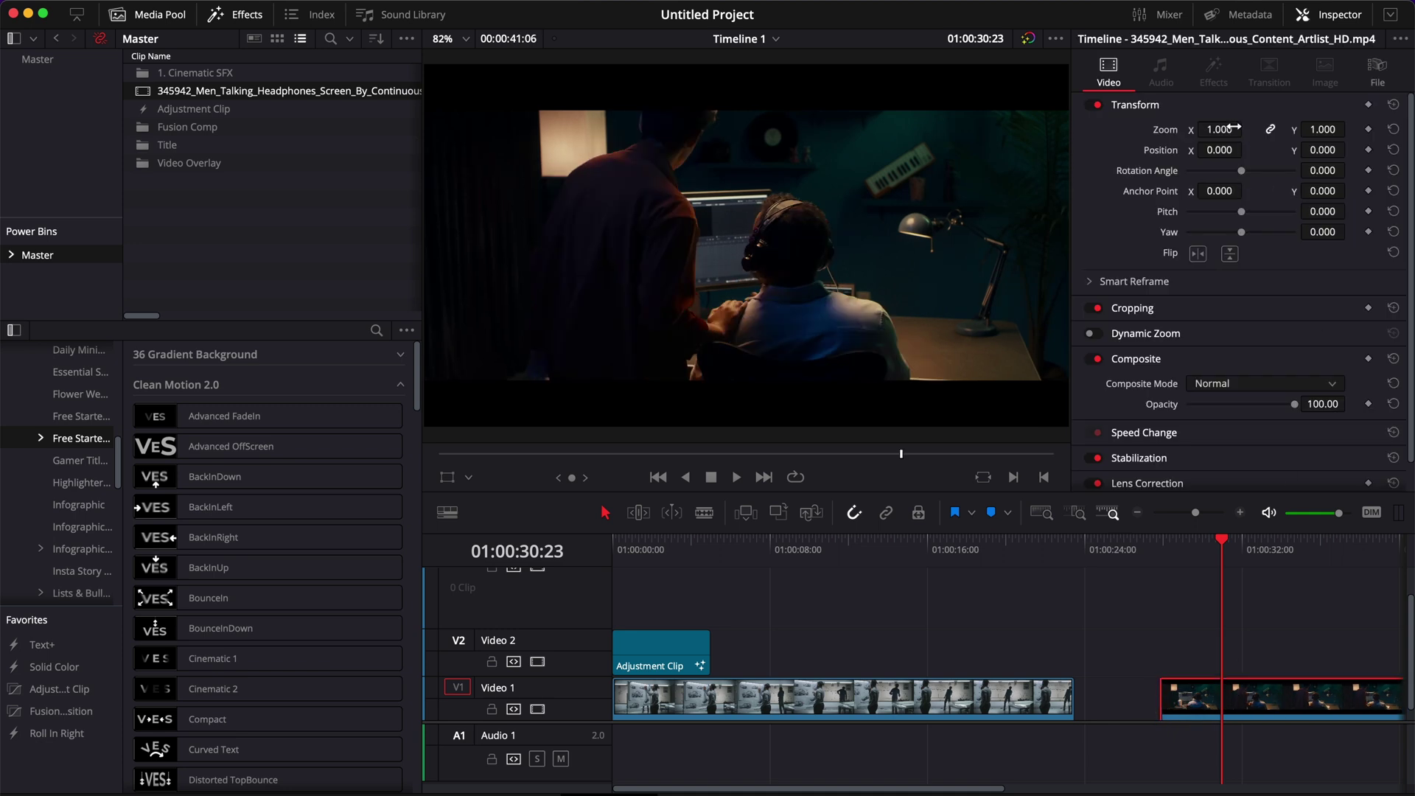
{"action": "mouse_move", "coordinate": [1220, 131]}
{"action": "left_mouse_down"}
{"action": "mouse_move", "coordinate": [1274, 131]}
{"action": "mouse_move", "coordinate": [1220, 131]}
{"action": "left_mouse_up"}
{"action": "left_click_drag", "start_coordinate": [194, 109], "coordinate": [1211, 667]}
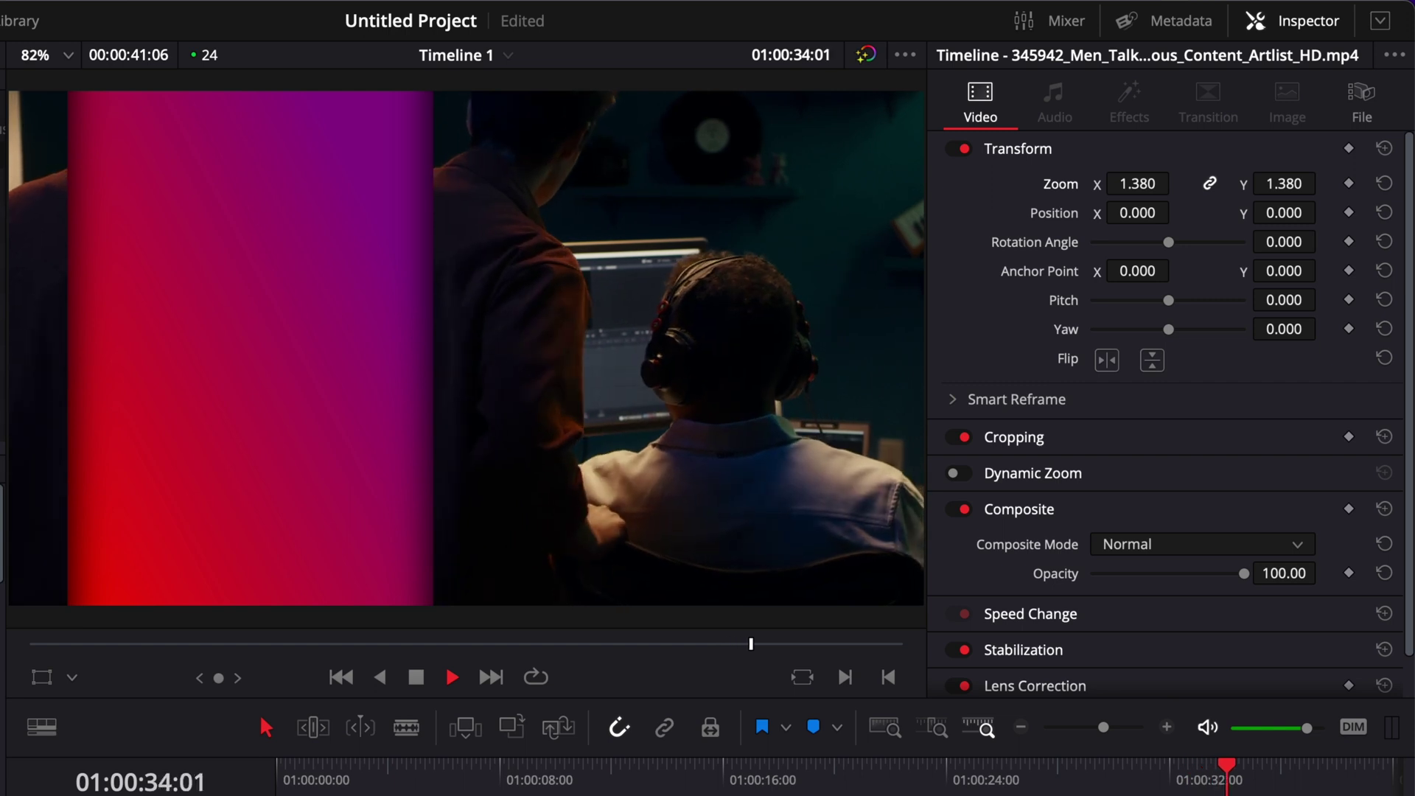
{"action": "key", "text": "space"}
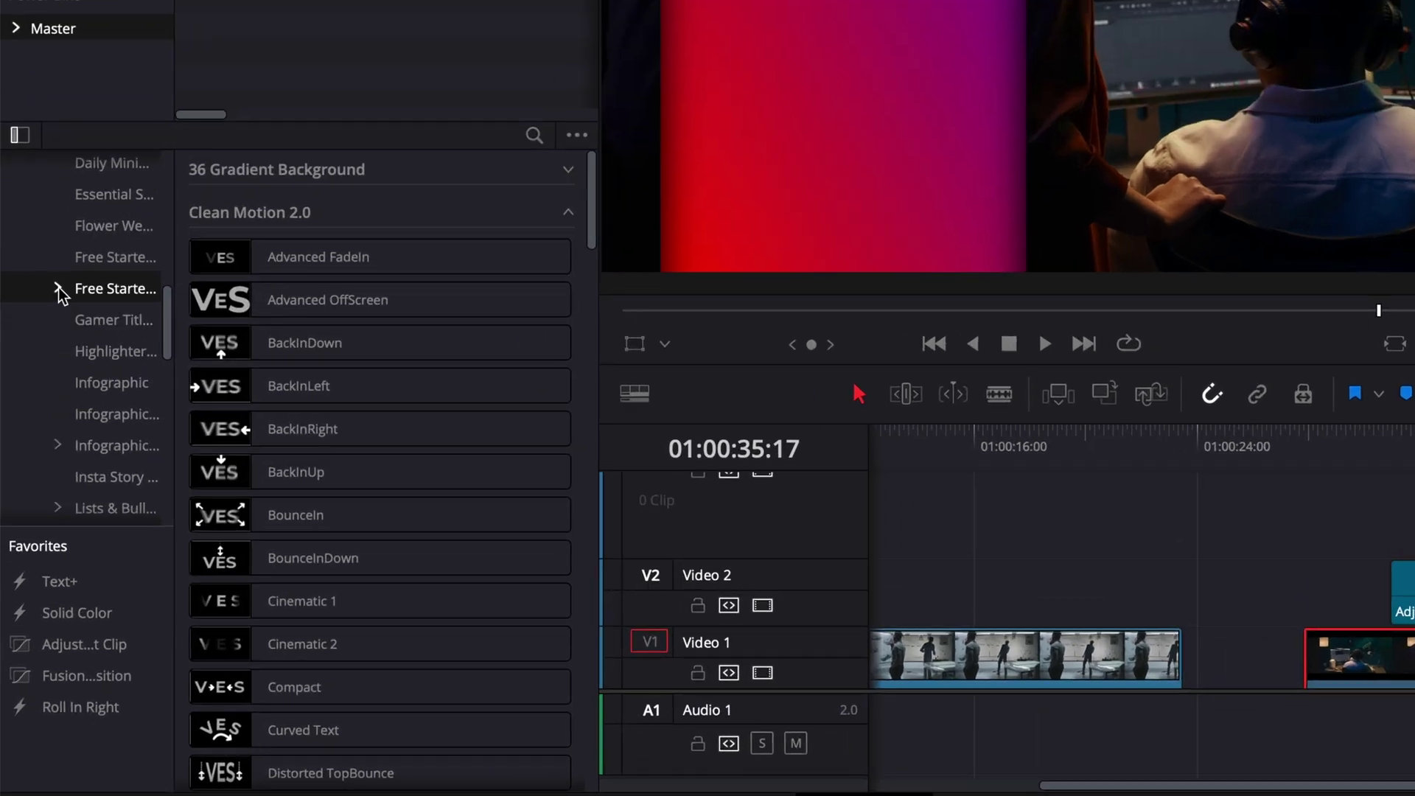
Step: Place the Essentials Box Paragraph title on V3 above the adjustment clip
{"action": "left_click", "coordinate": [41, 438]}
{"action": "scroll", "coordinate": [116, 404], "scroll_direction": "down", "scroll_amount": 2}
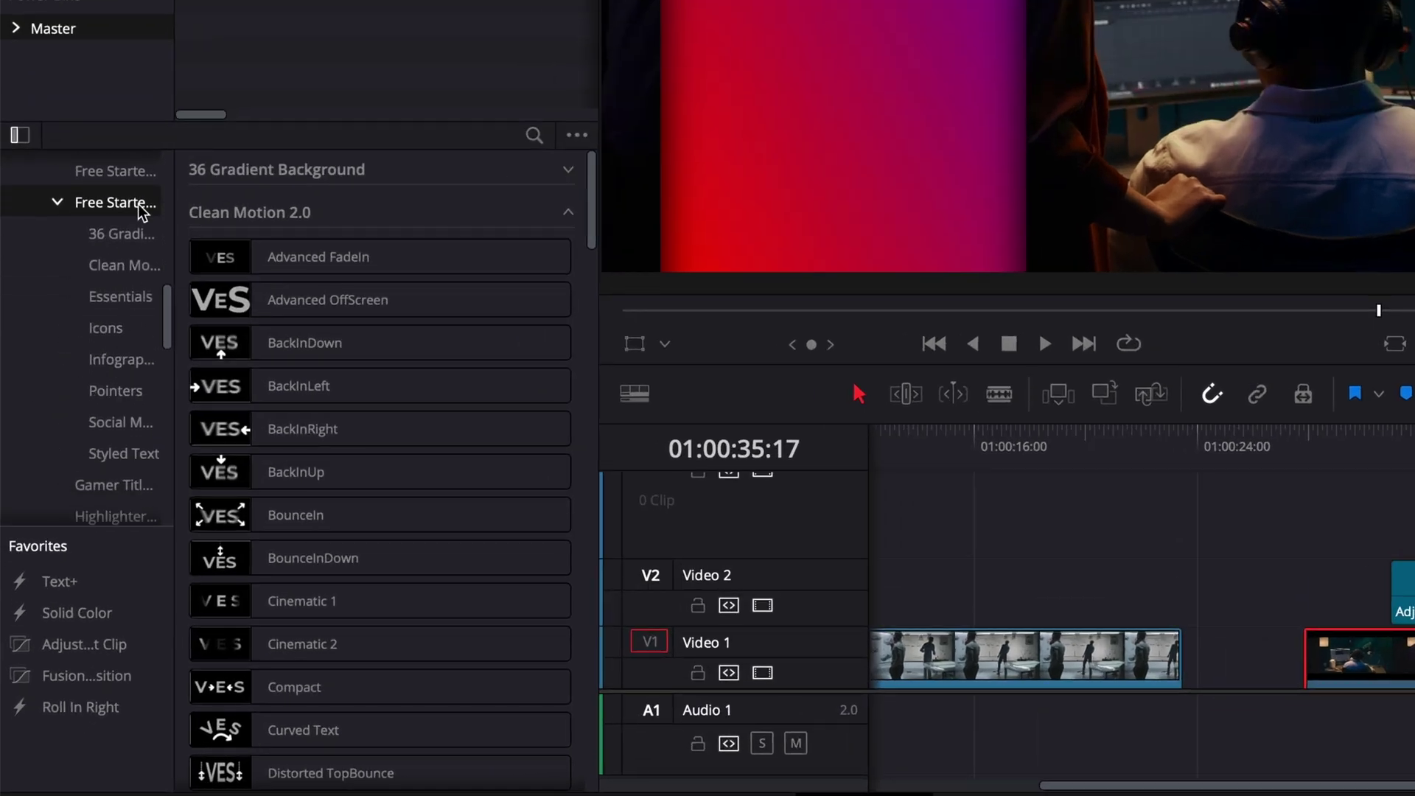
{"action": "left_click", "coordinate": [121, 296]}
{"action": "left_click_drag", "start_coordinate": [244, 303], "coordinate": [1398, 513]}
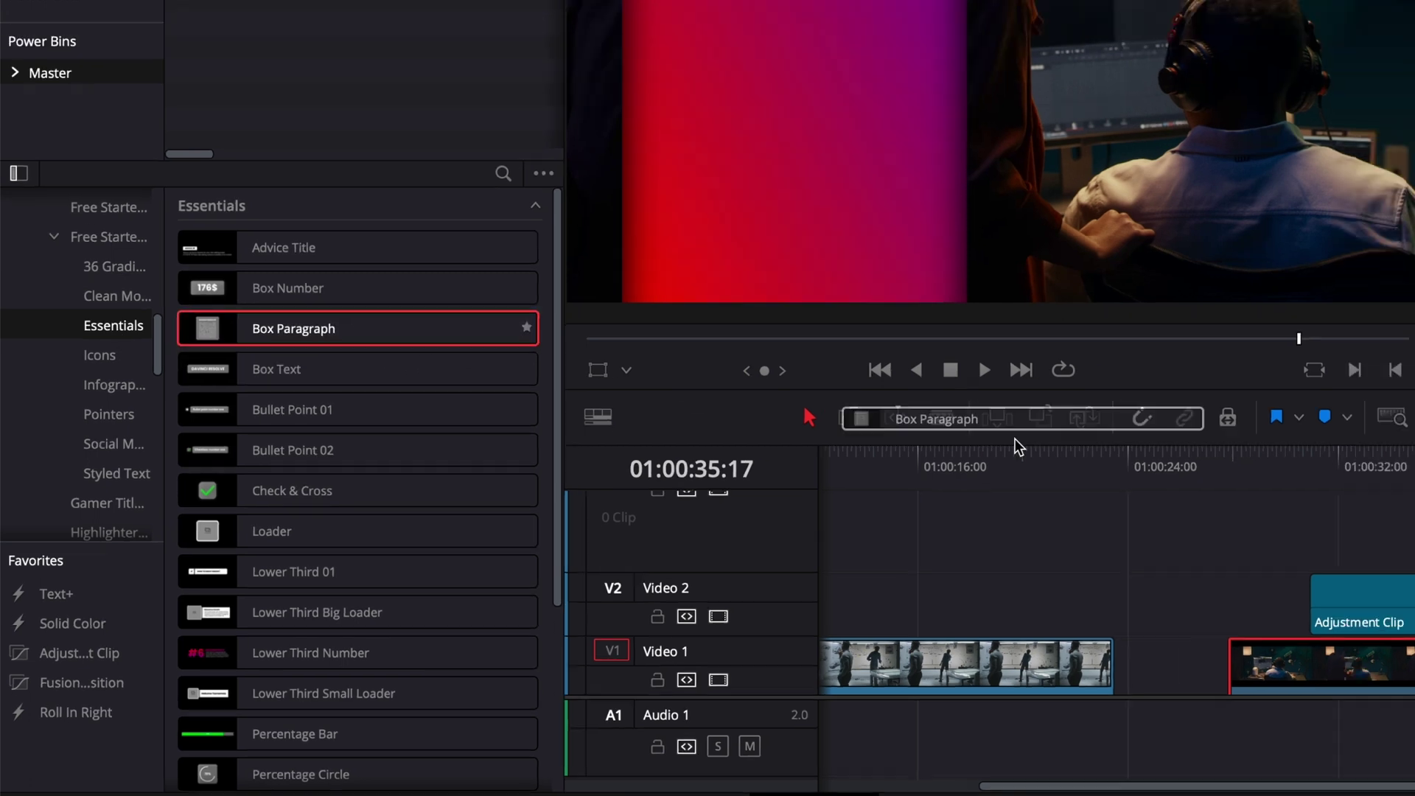
{"action": "left_click_drag", "start_coordinate": [988, 597], "coordinate": [984, 599]}
{"action": "left_click", "coordinate": [1025, 542]}
Step: Move the Box Paragraph title to Center X 0.265 and scale it to 0.852
{"action": "left_click", "coordinate": [1028, 600]}
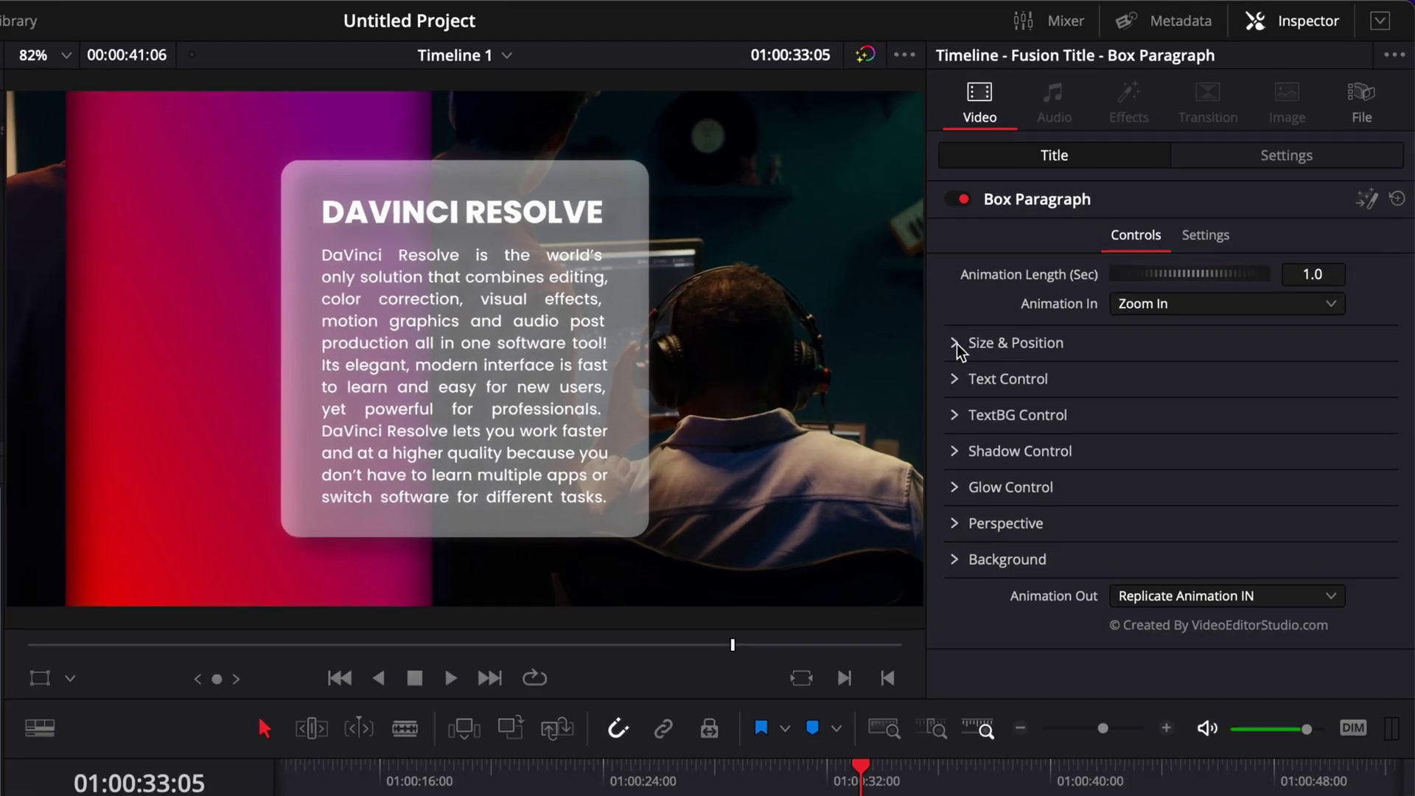
{"action": "left_click", "coordinate": [1093, 242]}
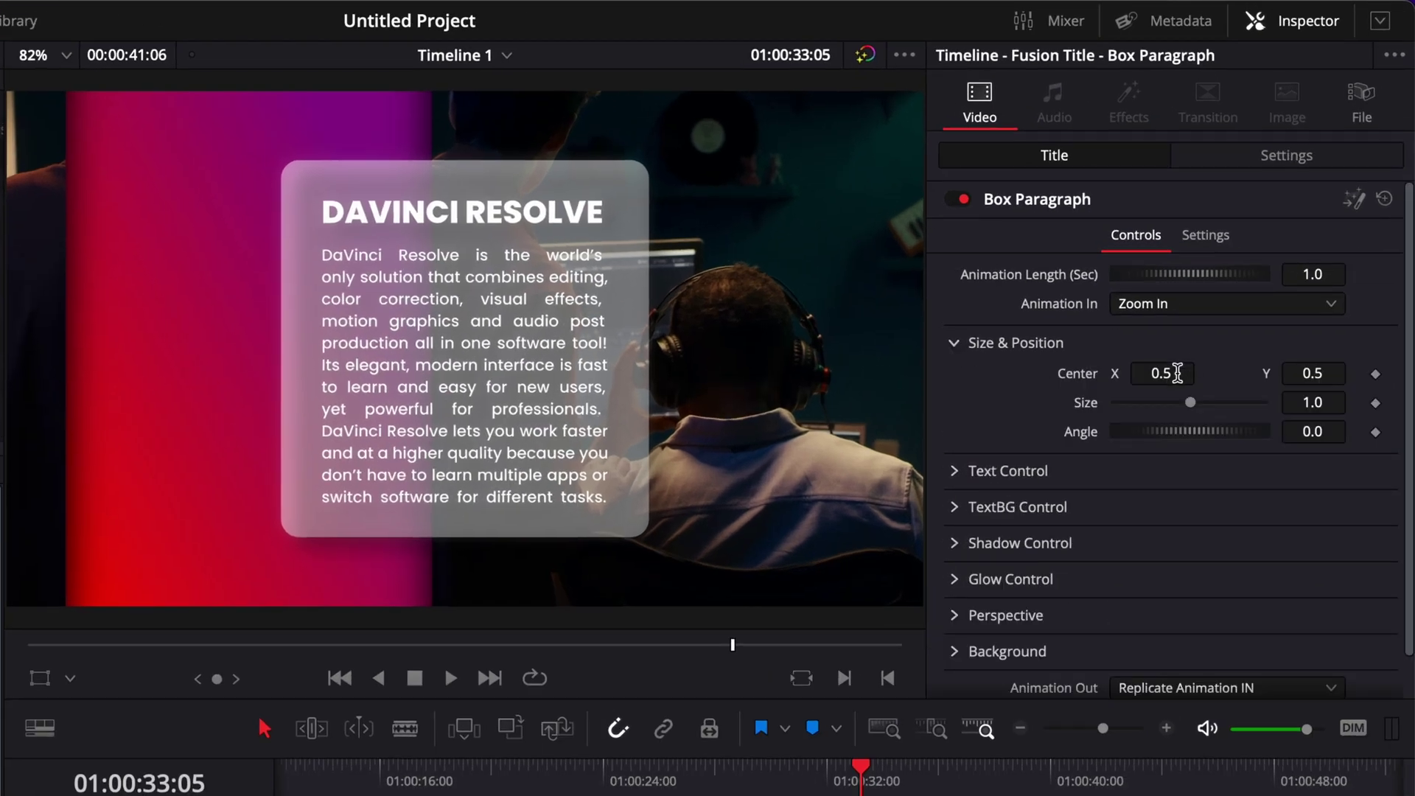
{"action": "left_click_drag", "start_coordinate": [1176, 373], "coordinate": [1113, 374]}
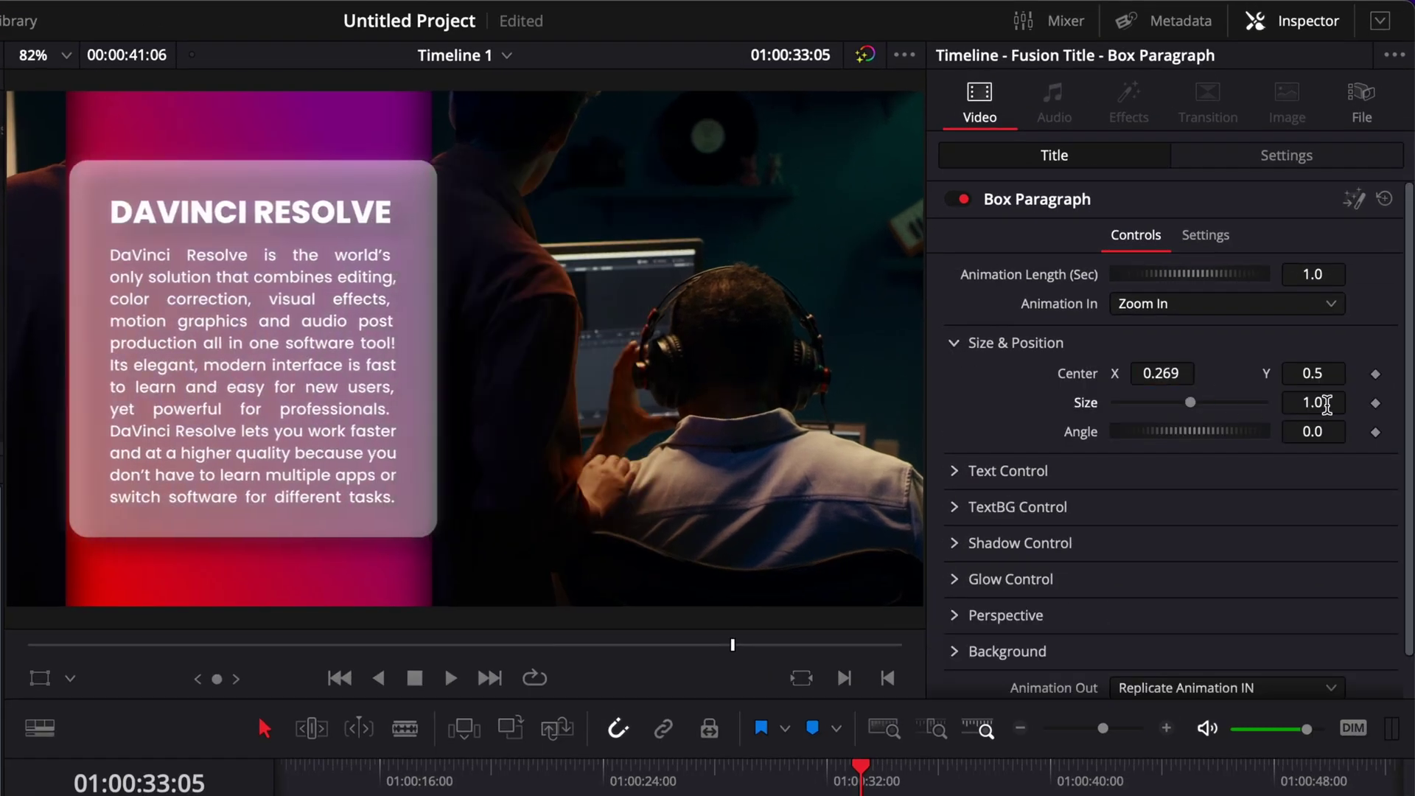
{"action": "left_click_drag", "start_coordinate": [1326, 404], "coordinate": [1301, 404]}
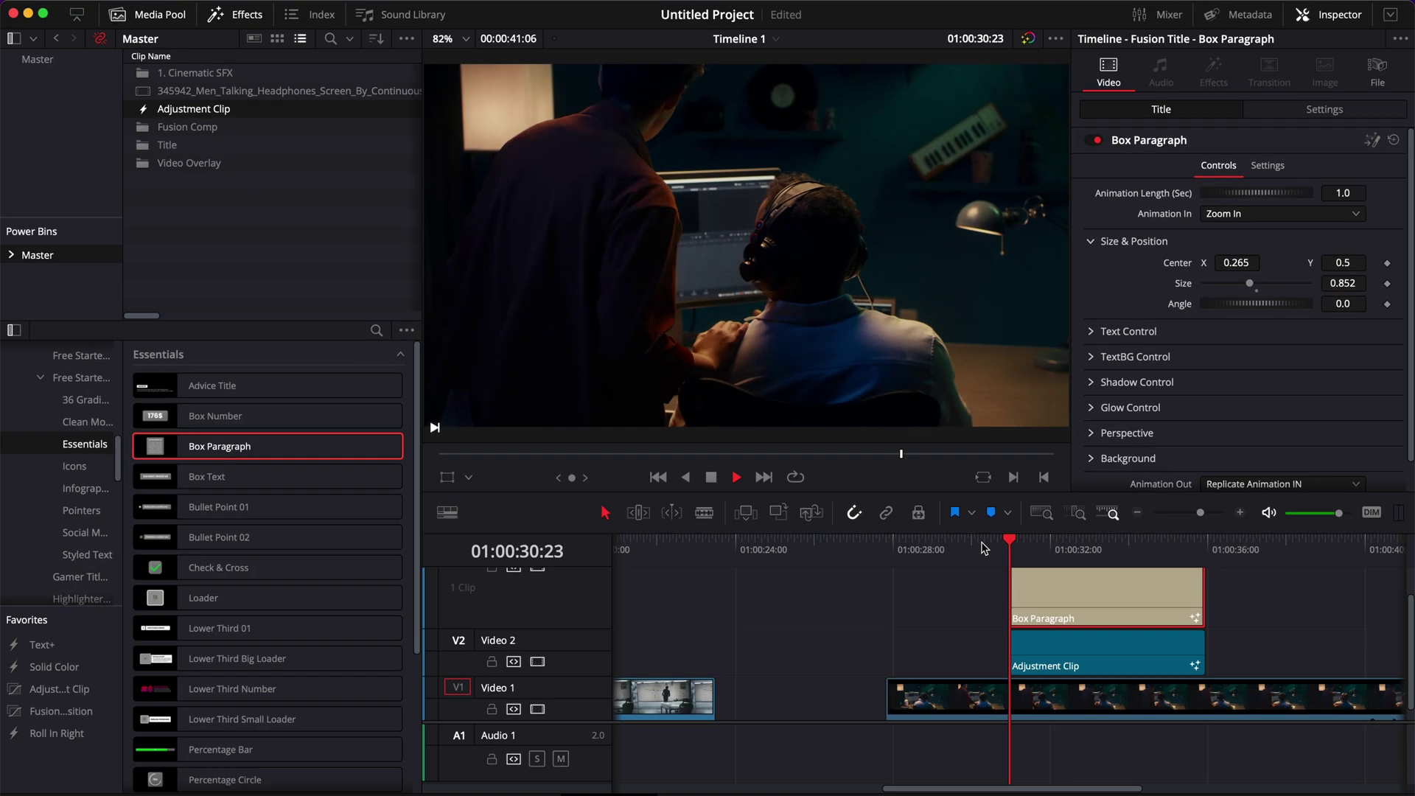
{"action": "key", "text": "space"}
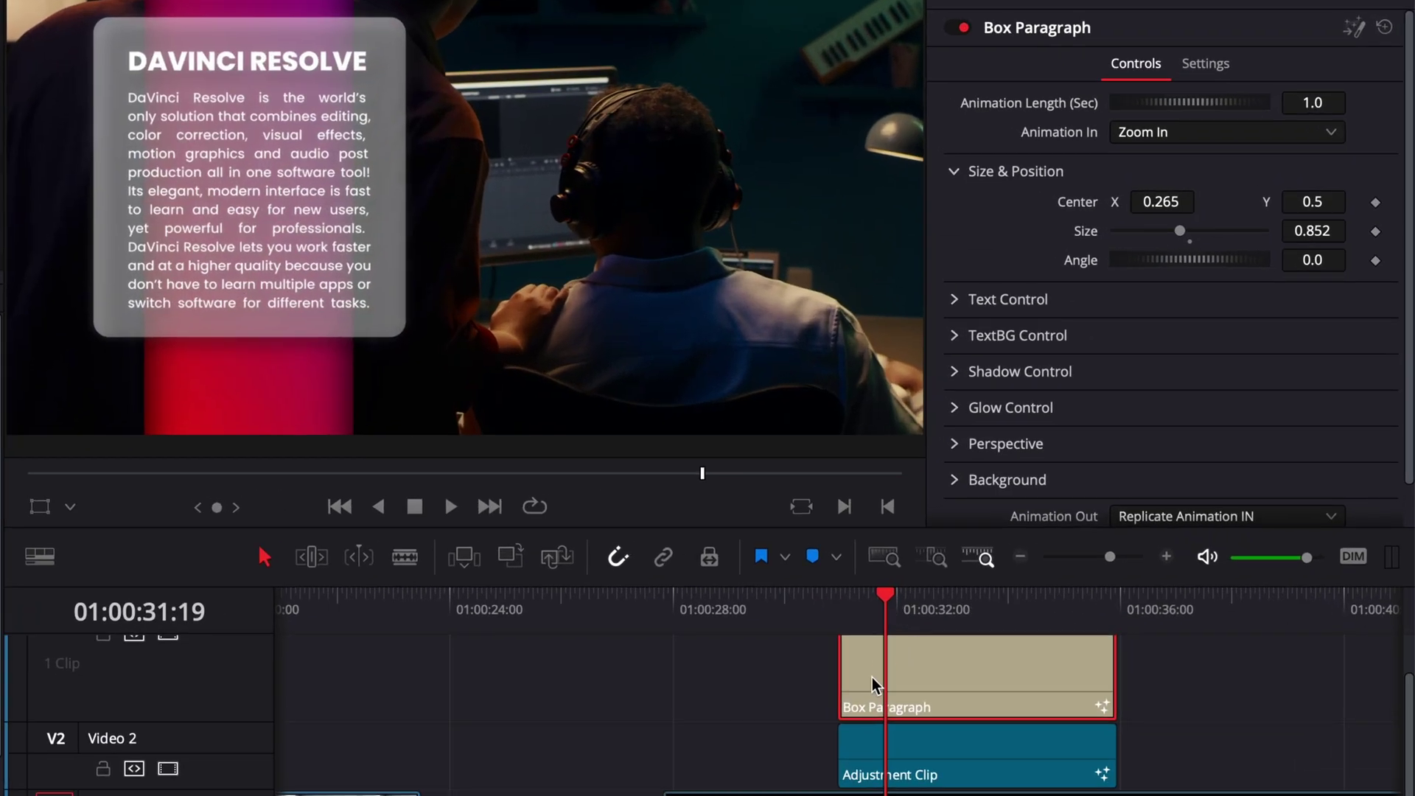
Step: Shift the title's start a few frames earlier and play back the section from 01:00:30:23
{"action": "left_click_drag", "start_coordinate": [873, 683], "coordinate": [916, 683]}
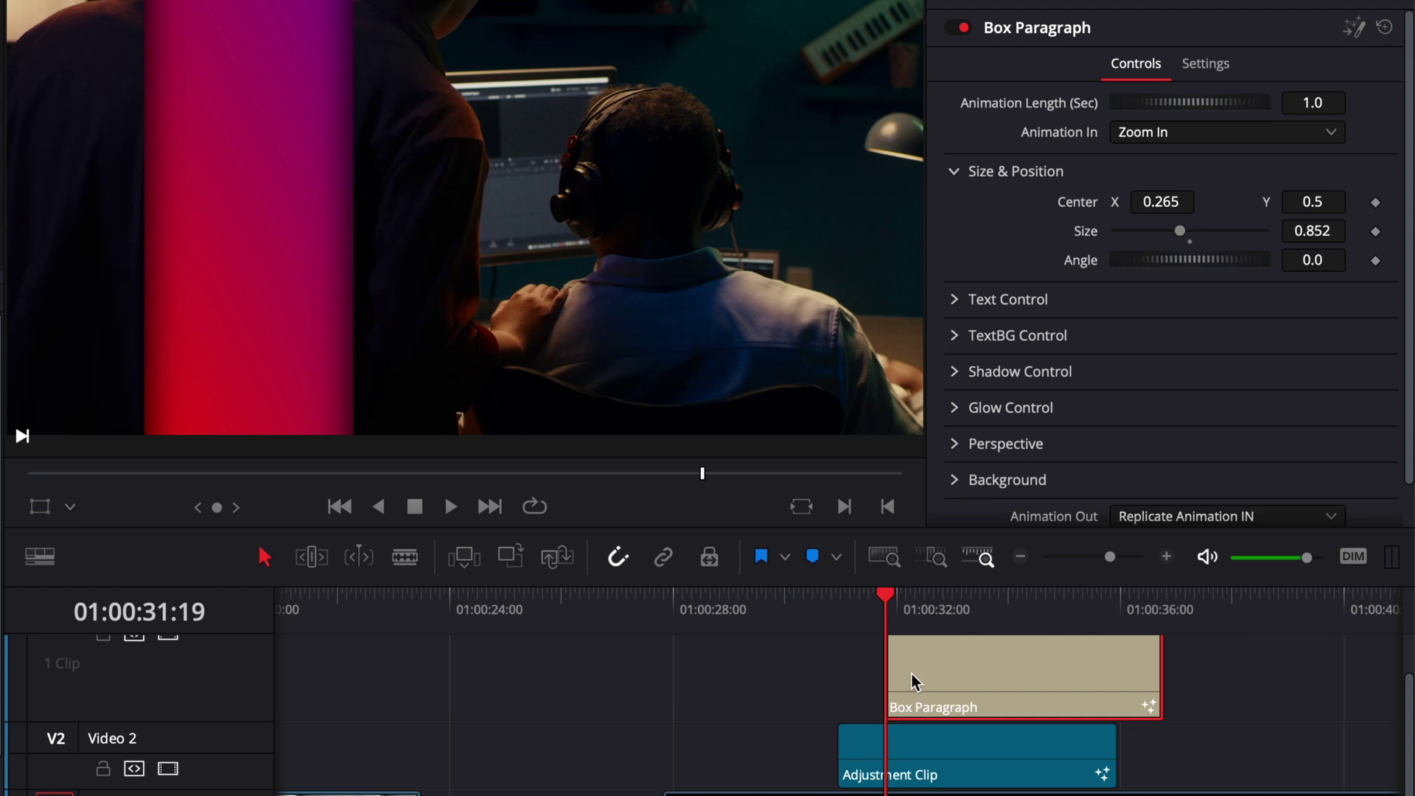
{"action": "key", "text": "Left"}
{"action": "key", "text": "Left"}
{"action": "key", "text": "Left"}
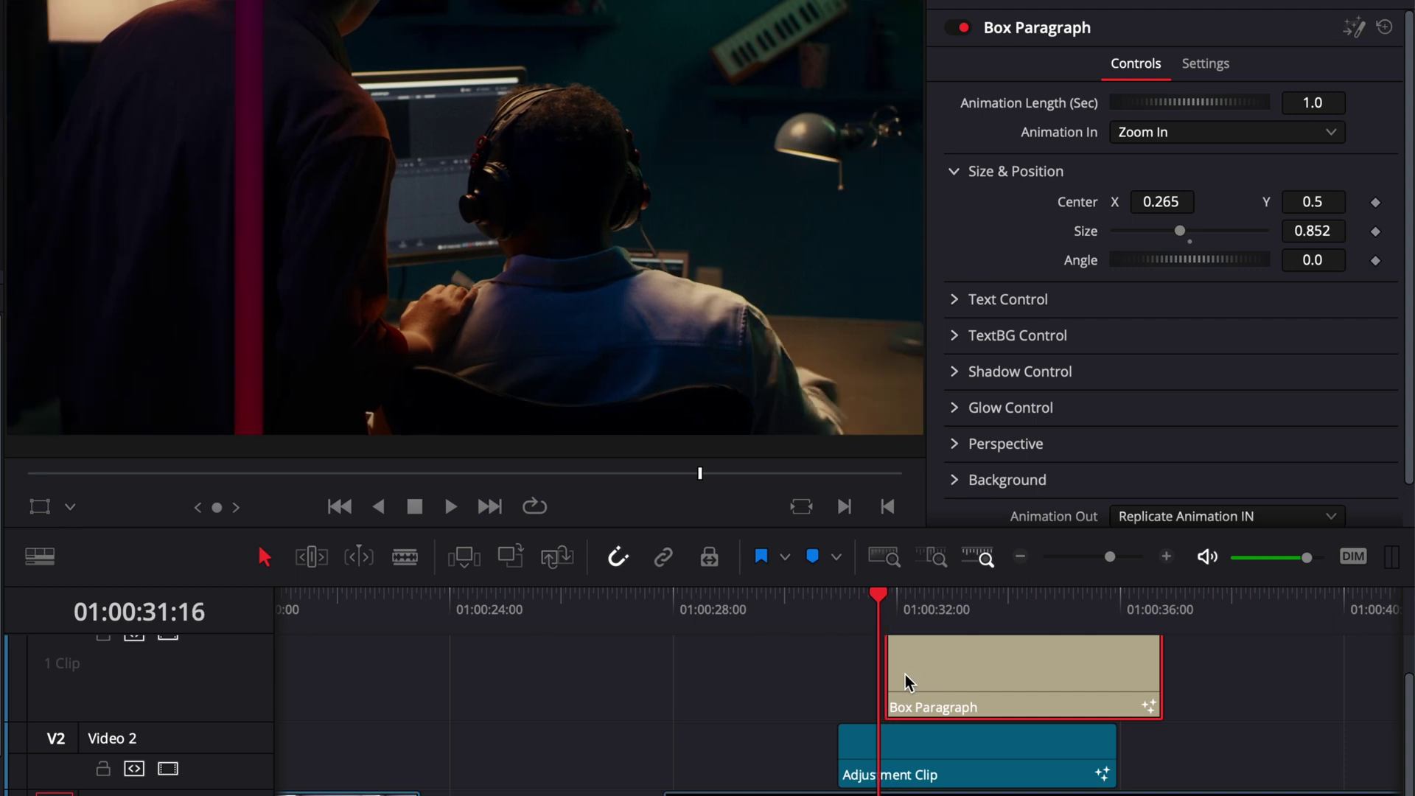
{"action": "left_click_drag", "start_coordinate": [904, 674], "coordinate": [893, 675]}
{"action": "key", "text": "space"}
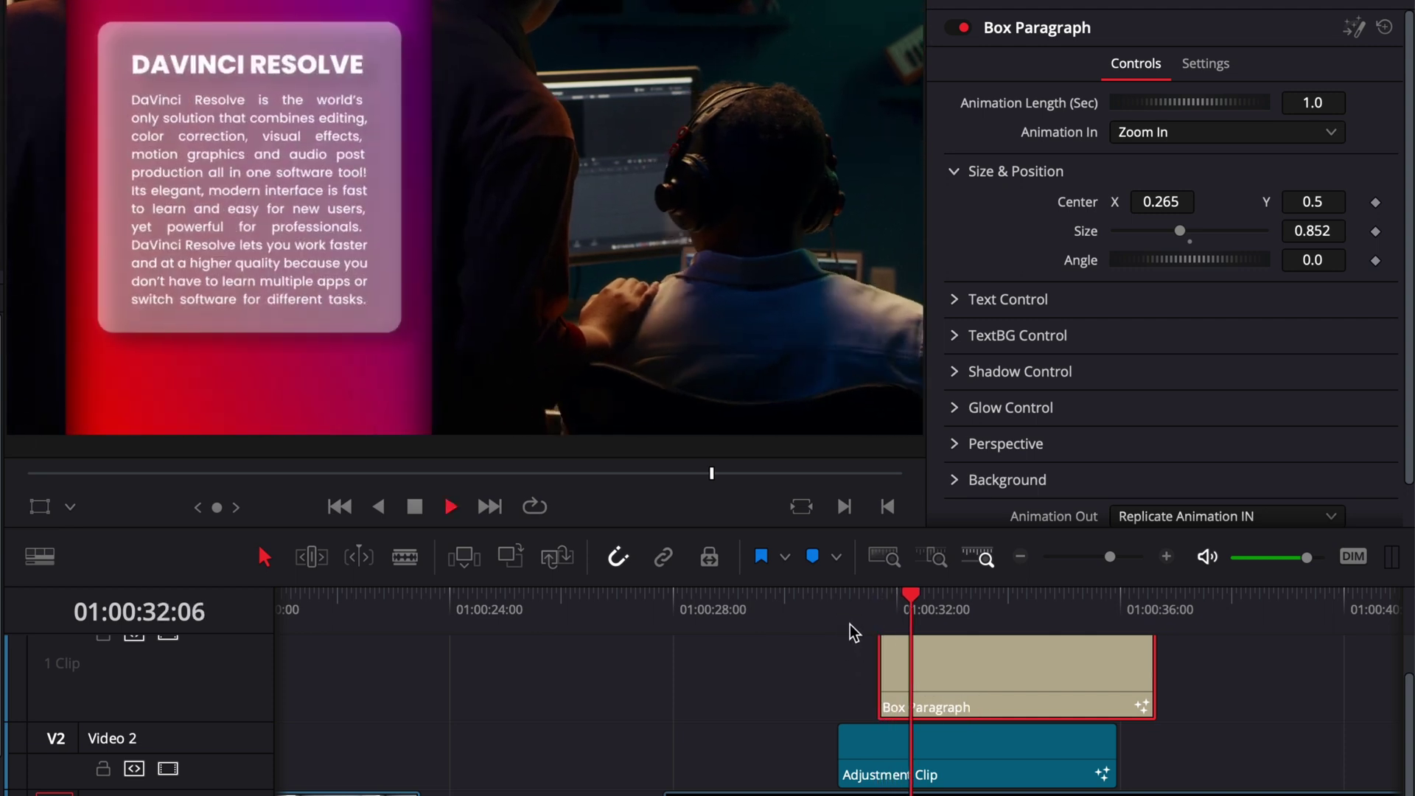
{"action": "key", "text": "space"}
{"action": "left_click", "coordinate": [833, 610]}
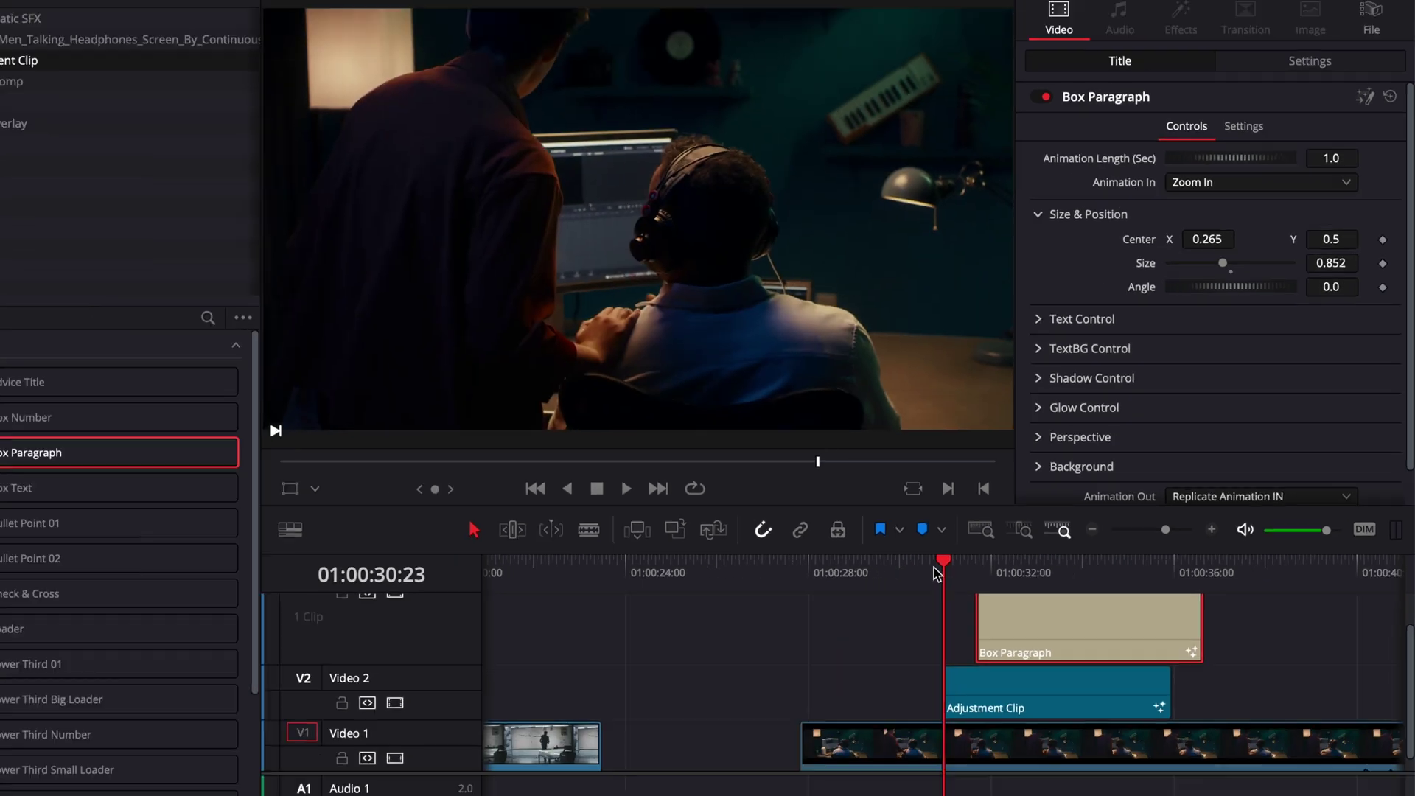
{"action": "key", "text": "space"}
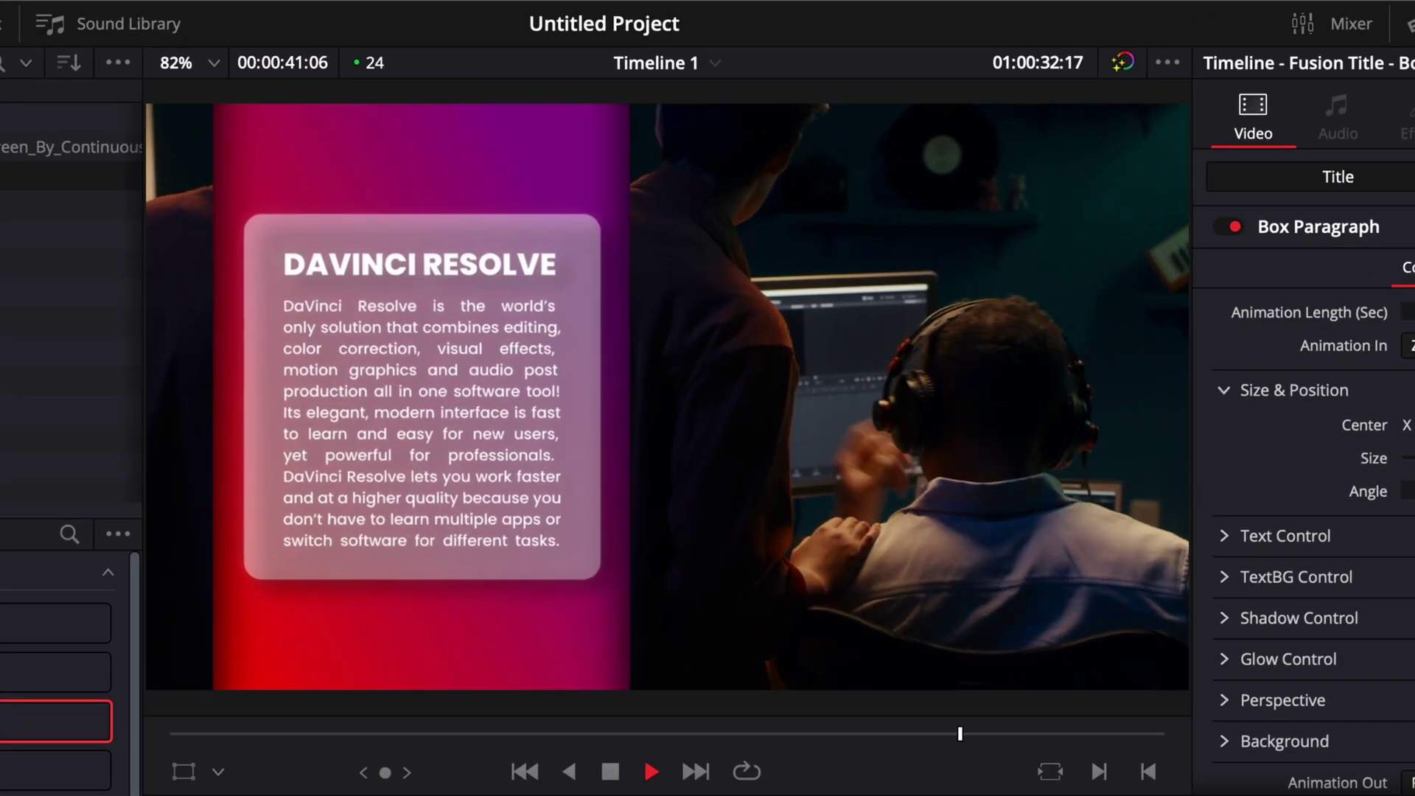
{"action": "key", "text": "space"}
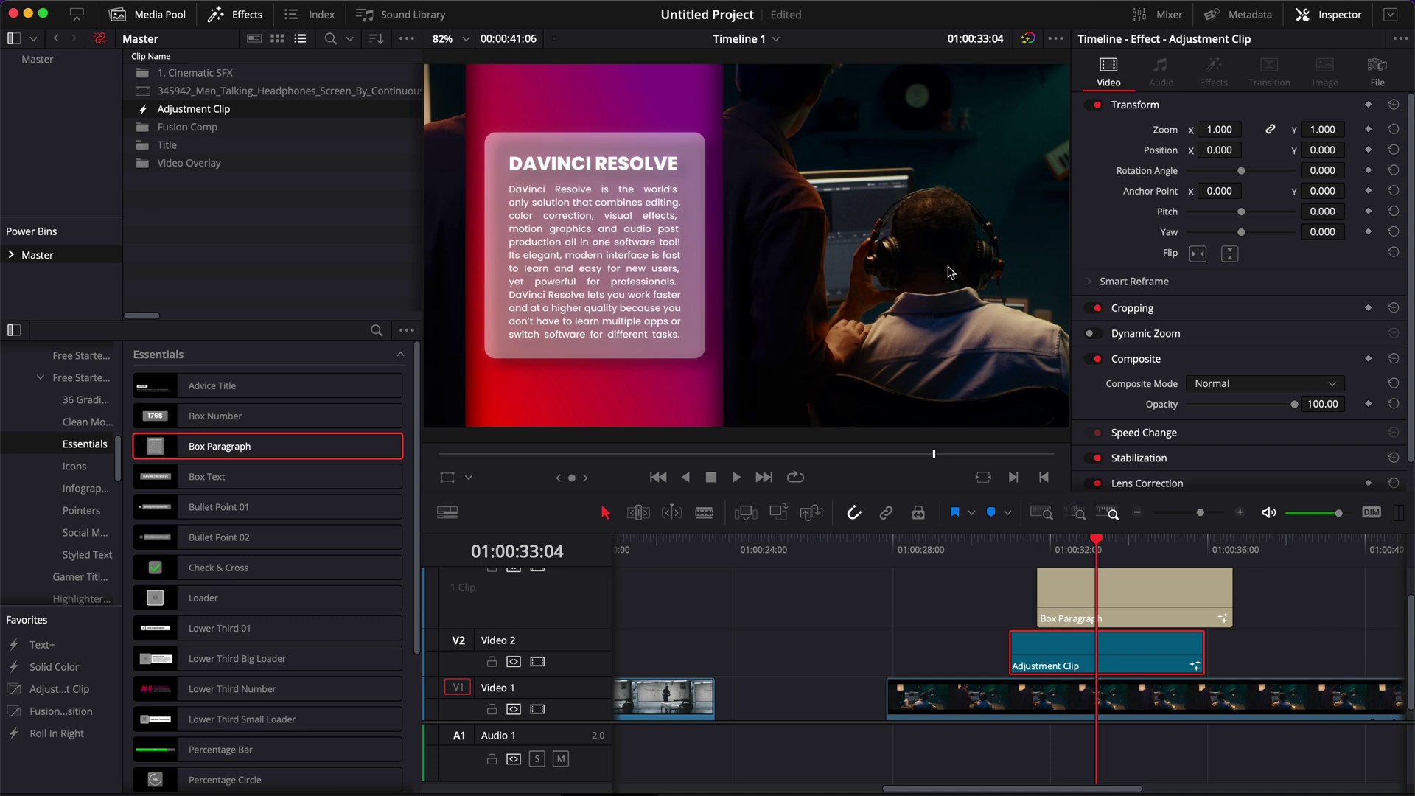
Step: Recolour the Background1 gradient with a dark red start and dark teal end sampled from the footage
{"action": "key", "text": "Up"}
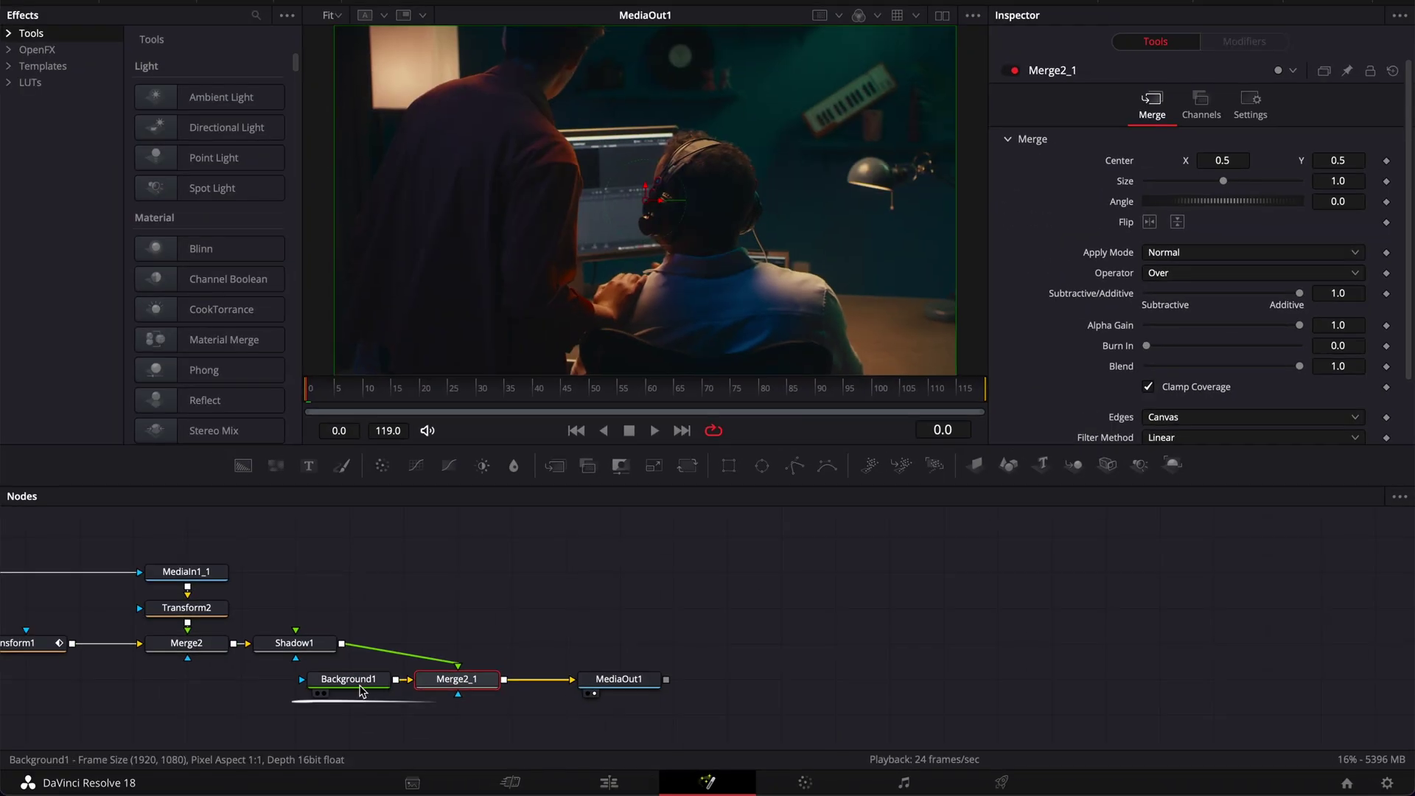
{"action": "left_click", "coordinate": [361, 681]}
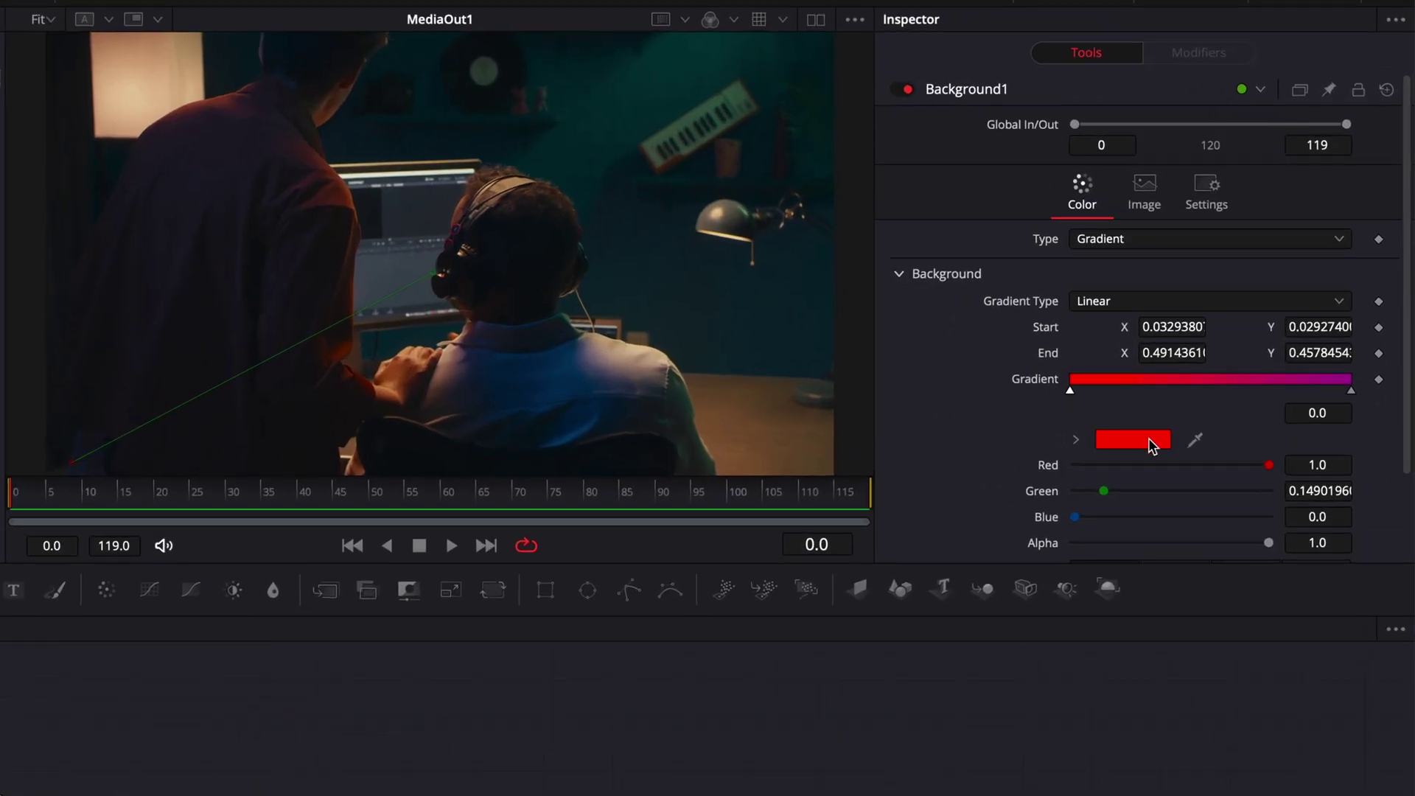
{"action": "left_click", "coordinate": [1151, 442]}
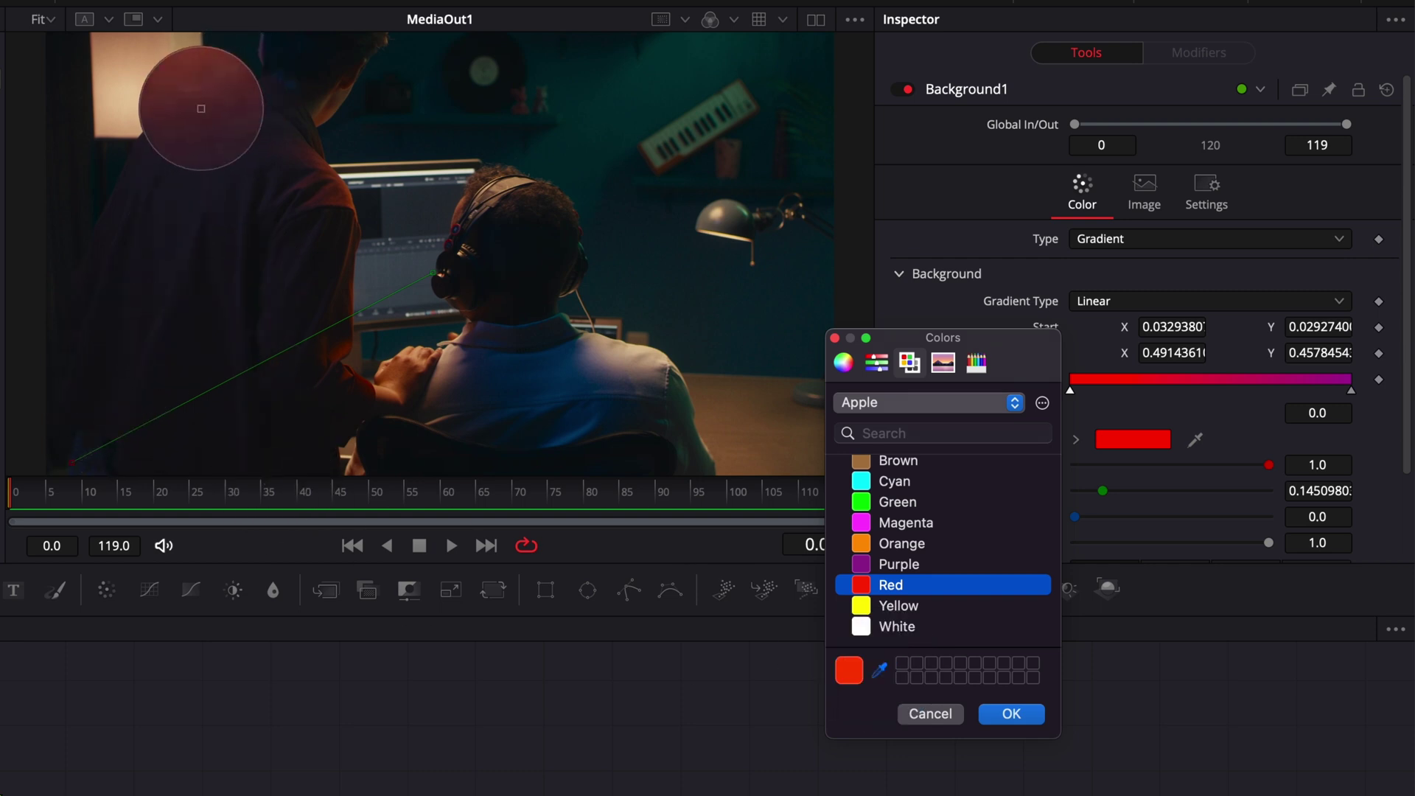
{"action": "left_click", "coordinate": [203, 105]}
{"action": "left_click", "coordinate": [1029, 718]}
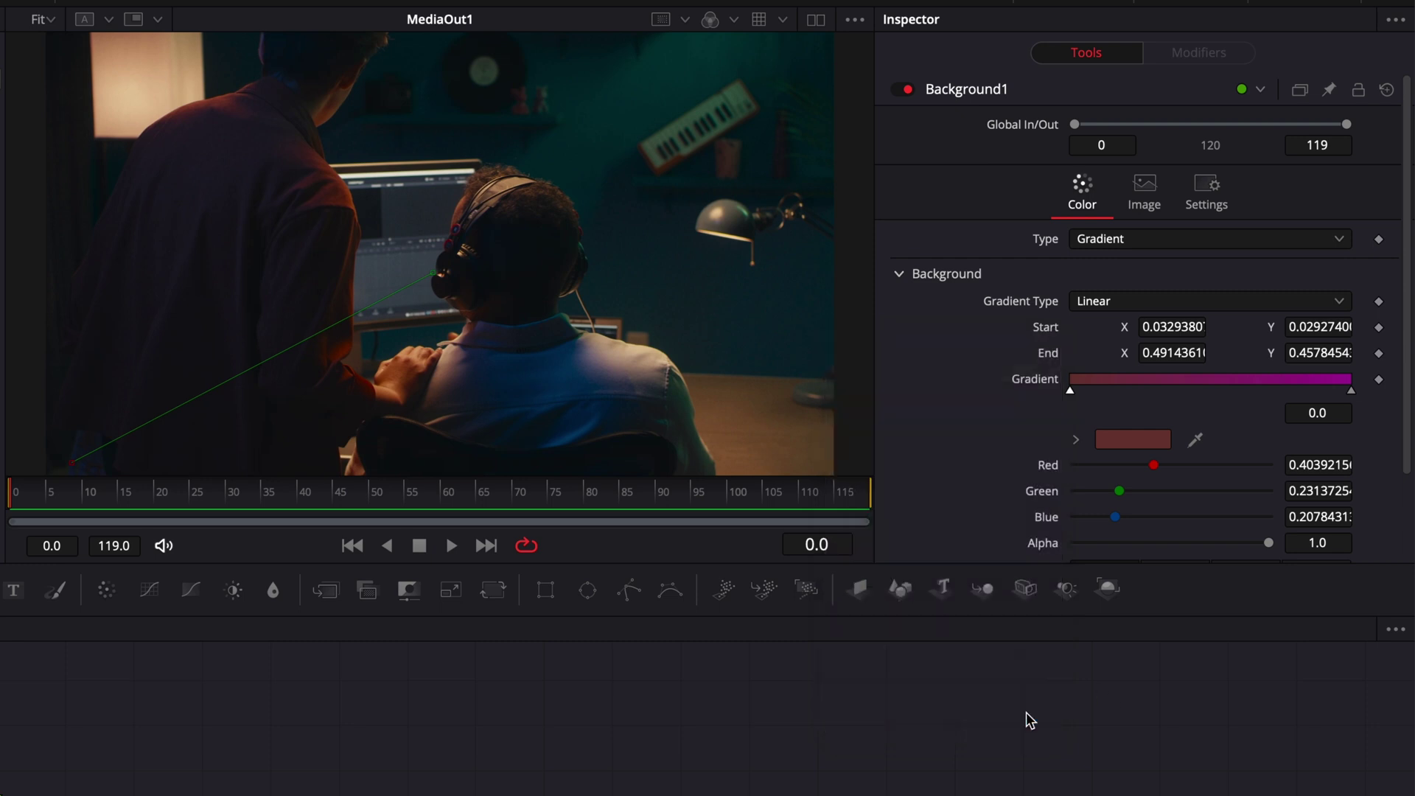
{"action": "left_click", "coordinate": [1154, 439]}
{"action": "left_click", "coordinate": [879, 669]}
{"action": "left_click", "coordinate": [674, 59]}
{"action": "left_click", "coordinate": [996, 724]}
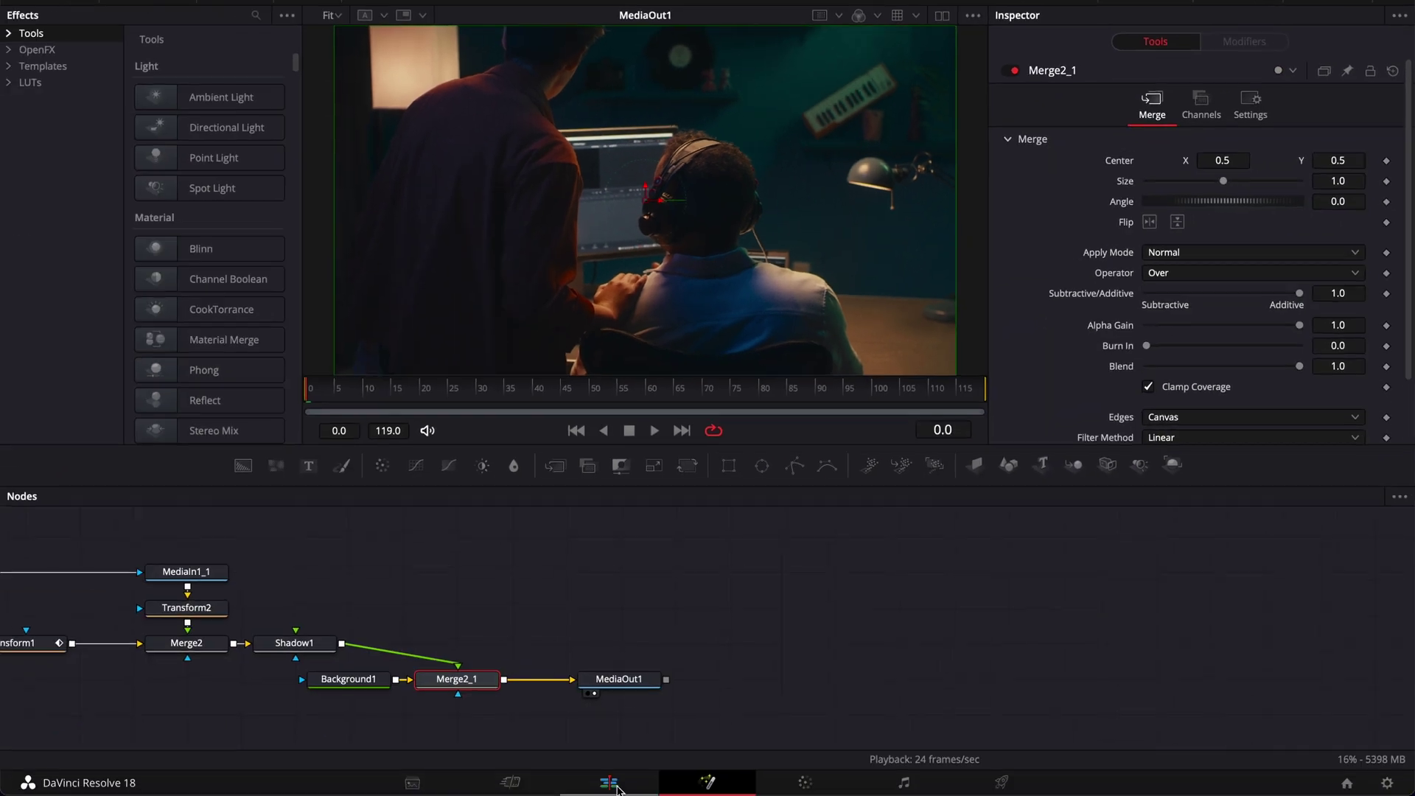
{"action": "left_click", "coordinate": [655, 785]}
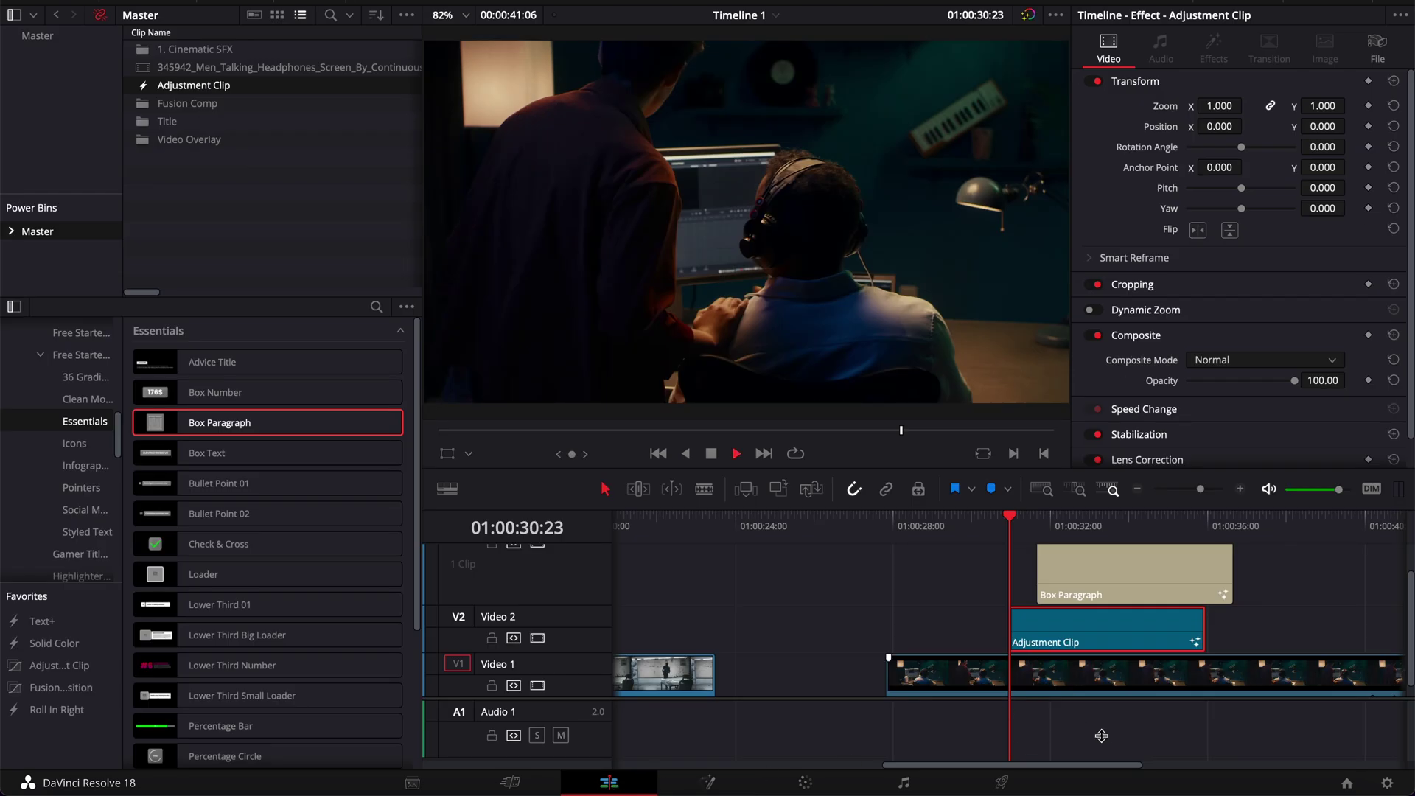